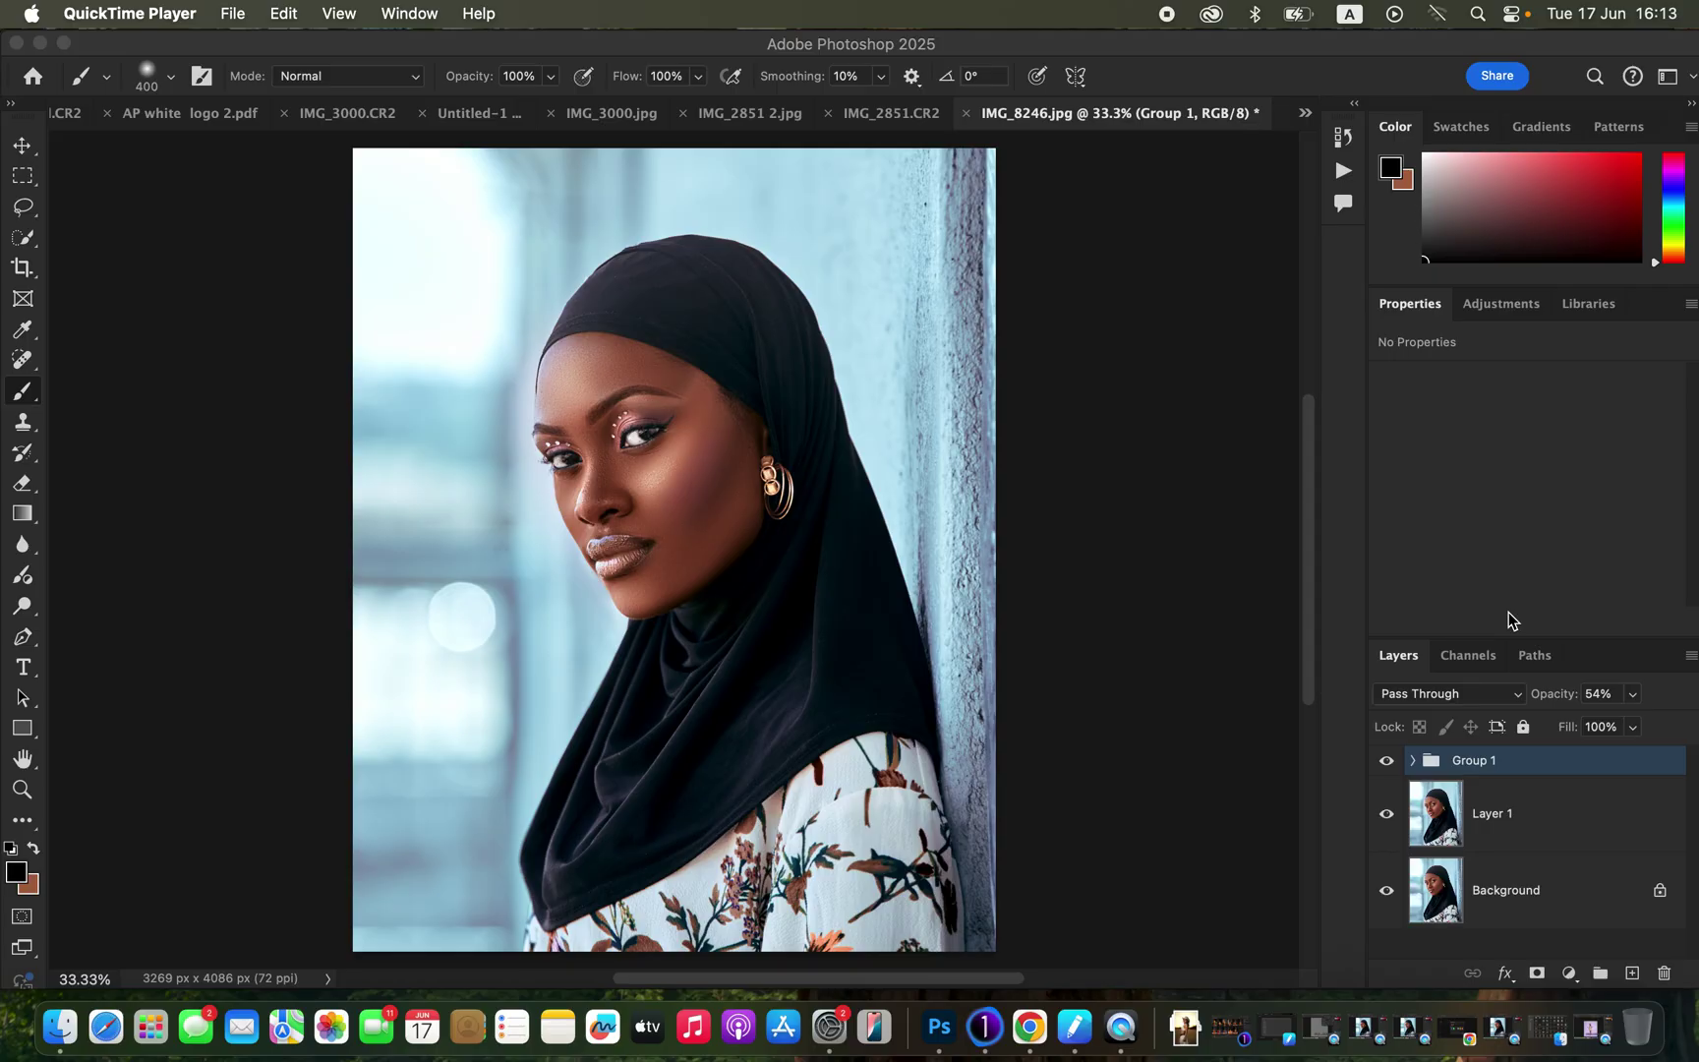
# Toggle Group 1's visibility on and off to compare the earlier edit with the original
pyautogui.click(1388, 766)
pyautogui.click(1388, 765)
pyautogui.click(1387, 765)
pyautogui.click(1388, 766)
pyautogui.click(1387, 765)
pyautogui.click(1387, 766)
# Hide Group 1, then delete it and Layer 1, leaving only the Background
pyautogui.click(1388, 766)
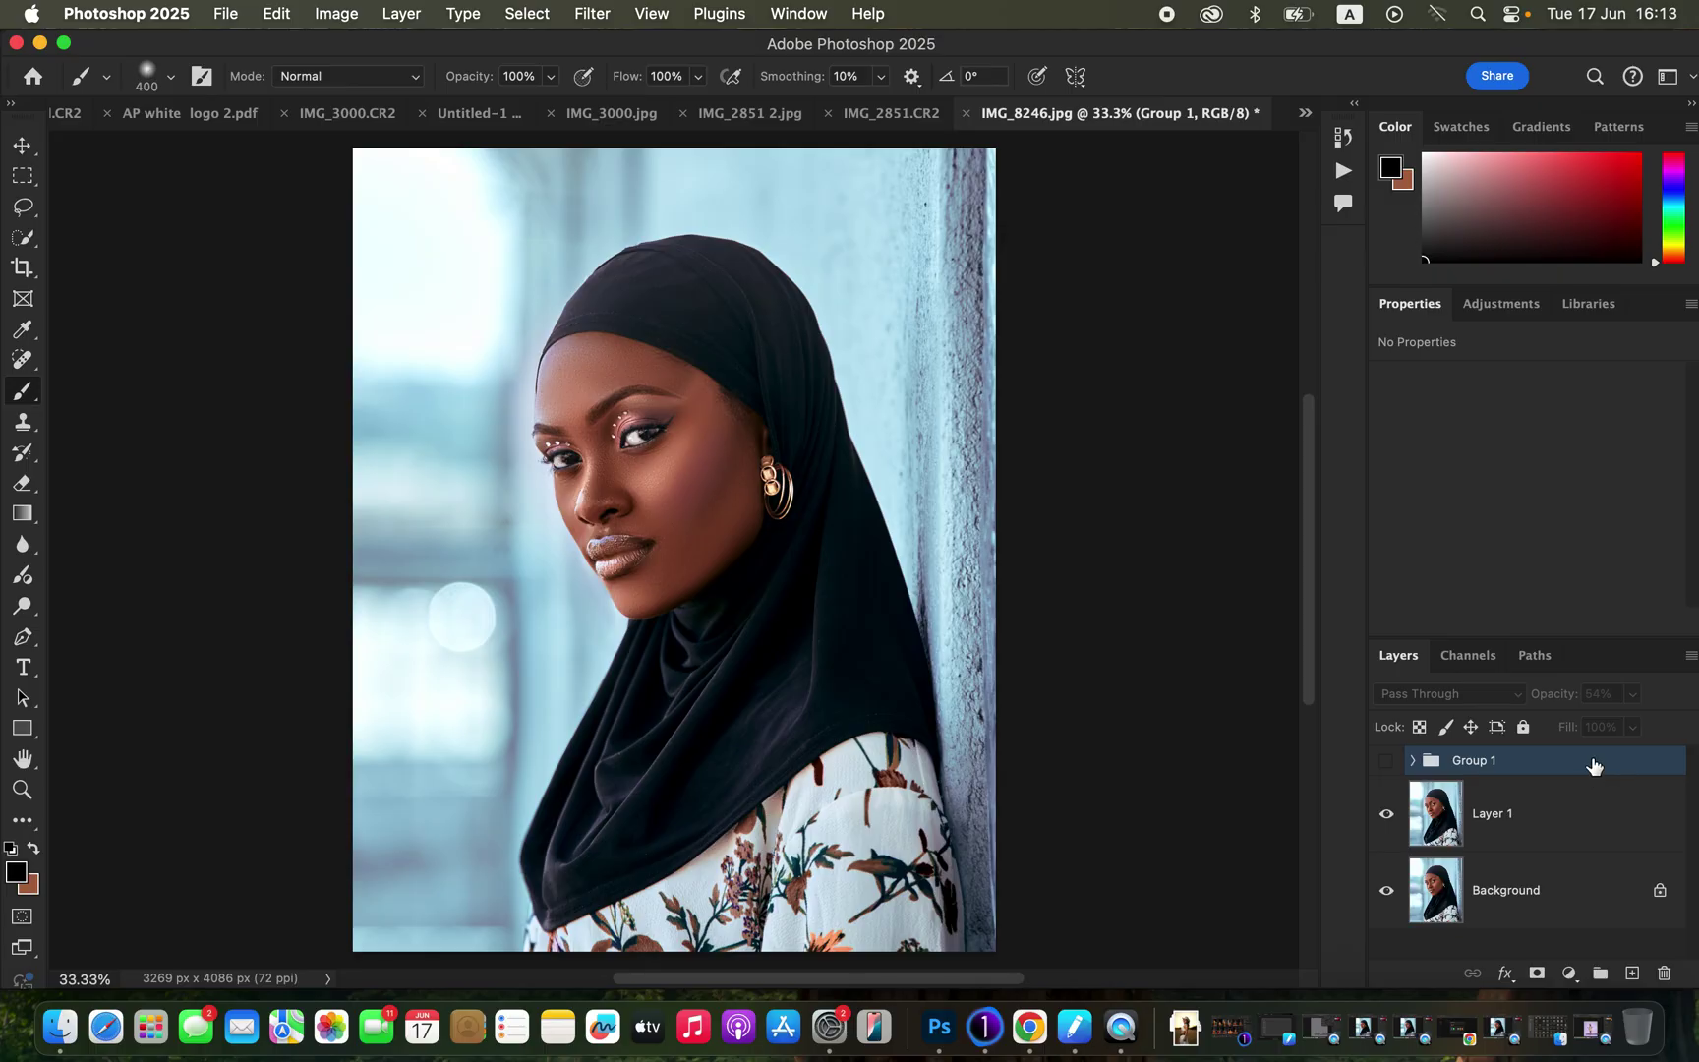
pyautogui.moveTo(1600, 773); pyautogui.dragTo(1660, 977)
pyautogui.moveTo(1631, 811); pyautogui.dragTo(1662, 974)
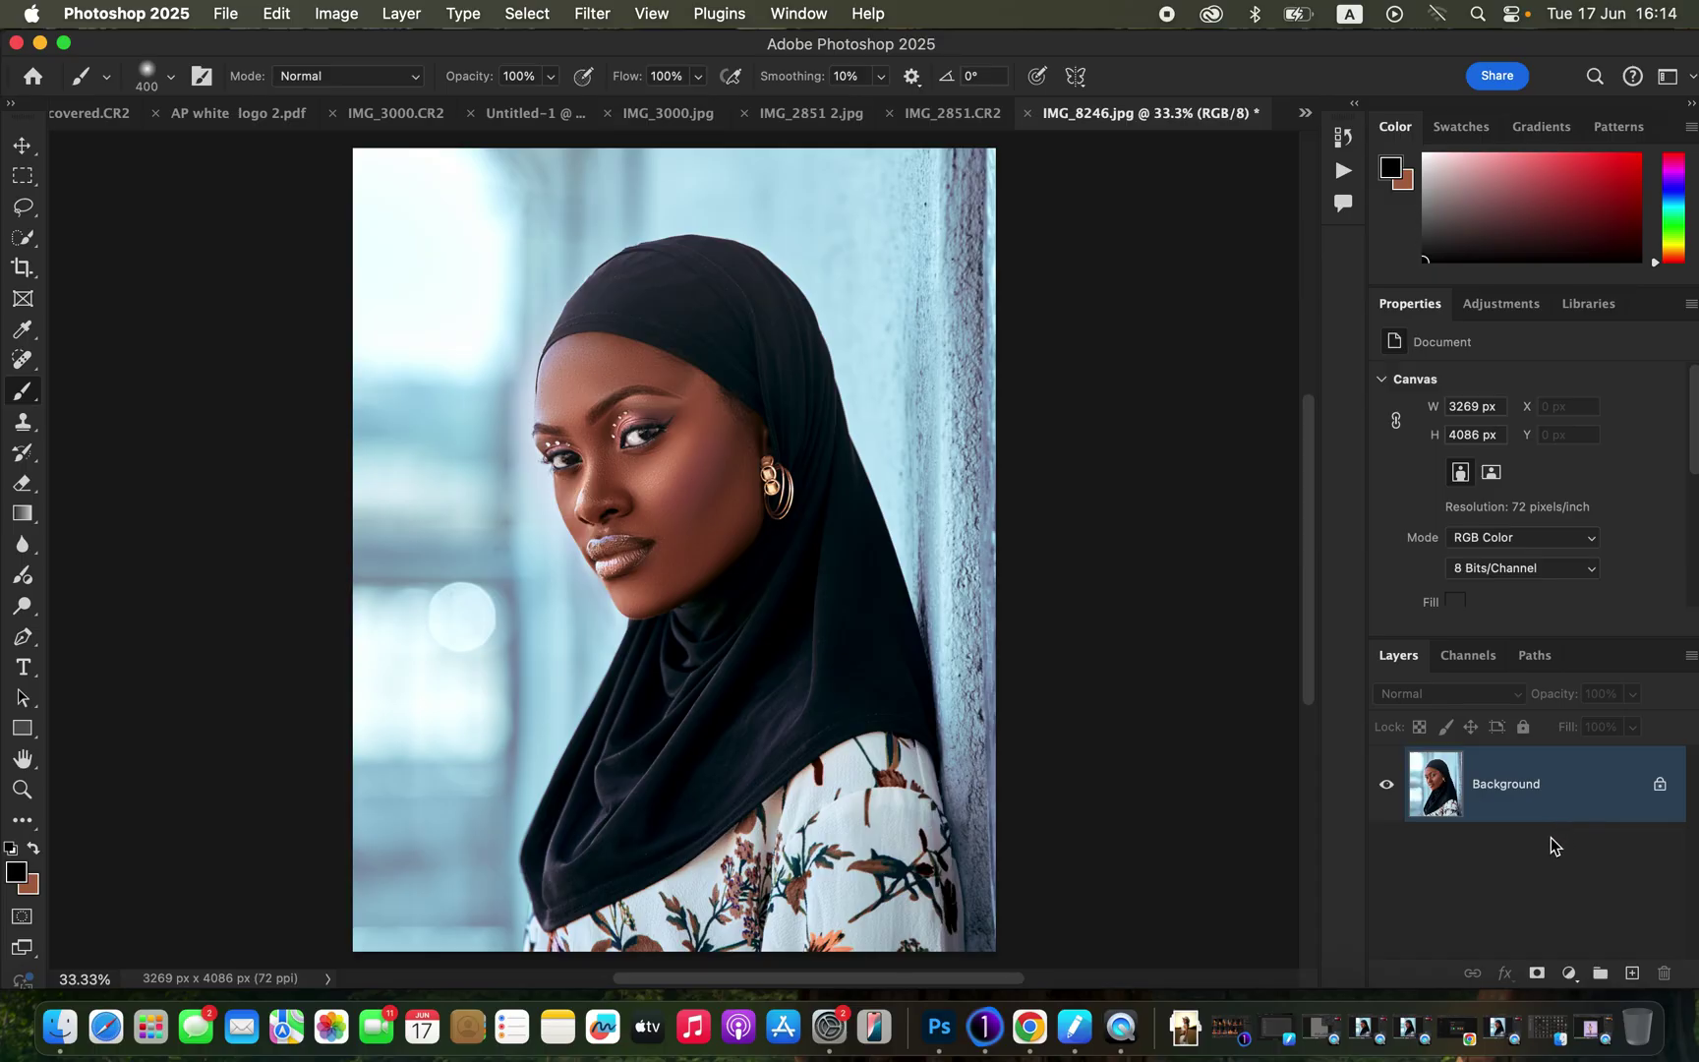
# Duplicate the Background and add a Curves layer with the midpoint raised to brighten
pyautogui.press('super+j')
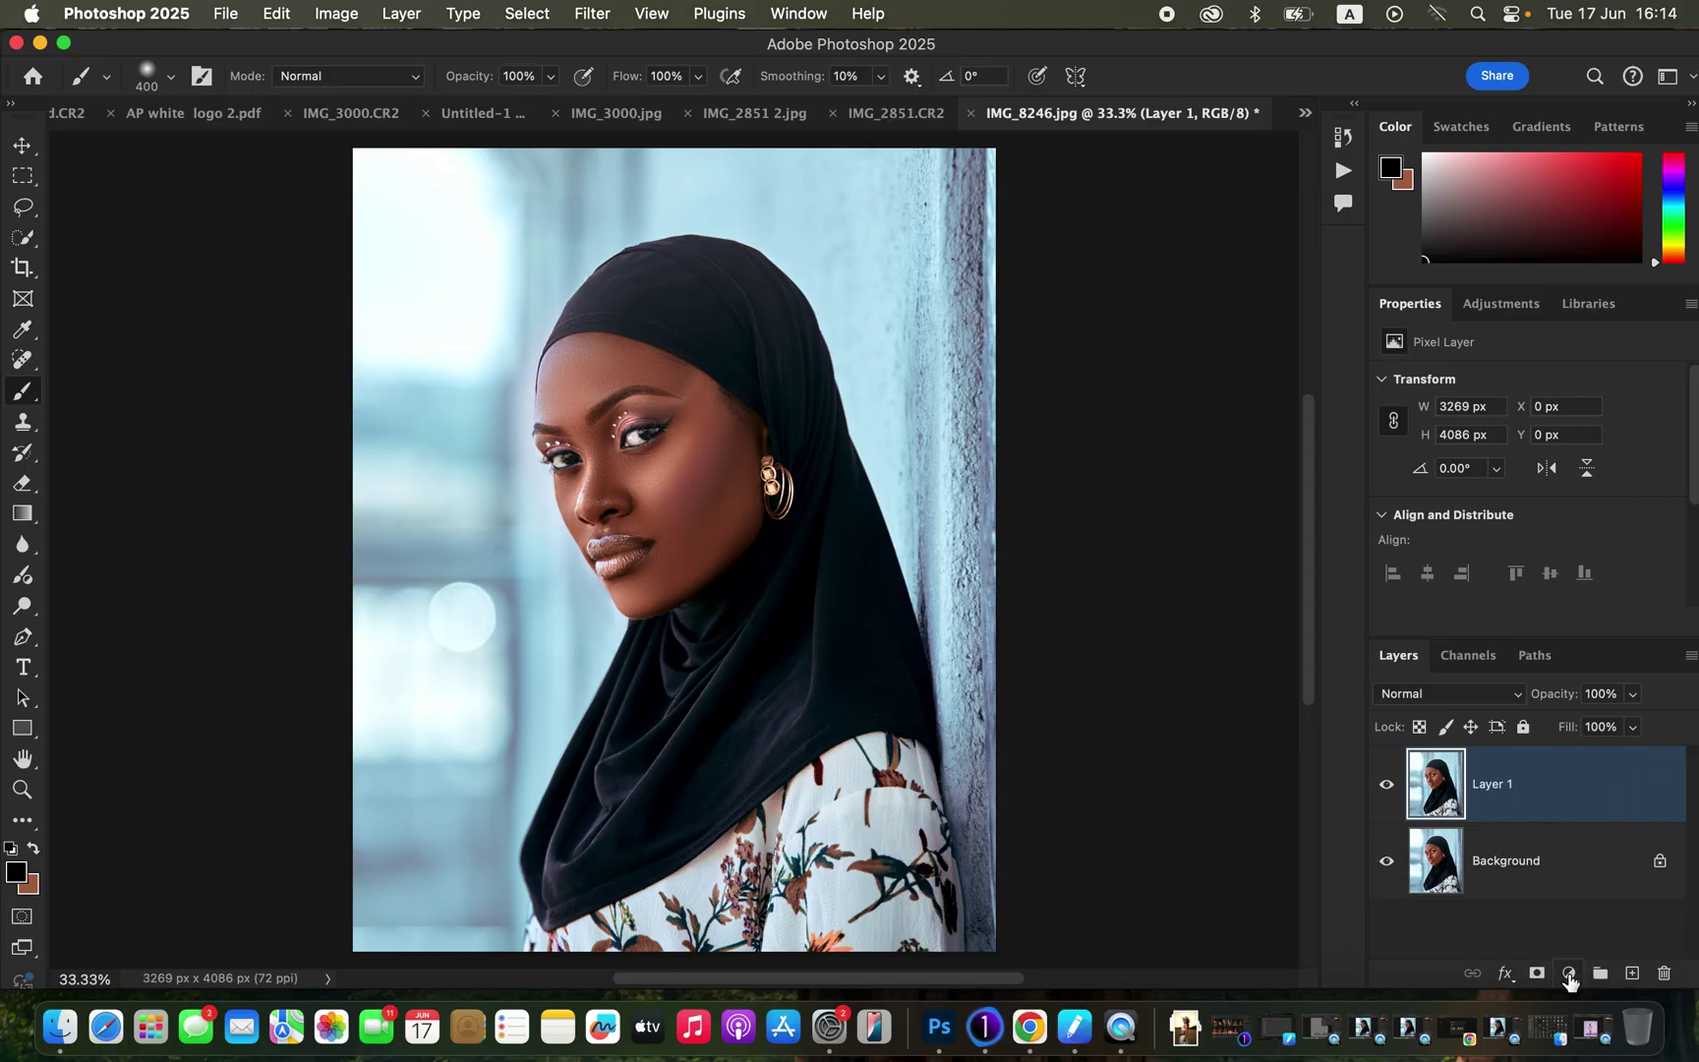
pyautogui.click(1570, 973)
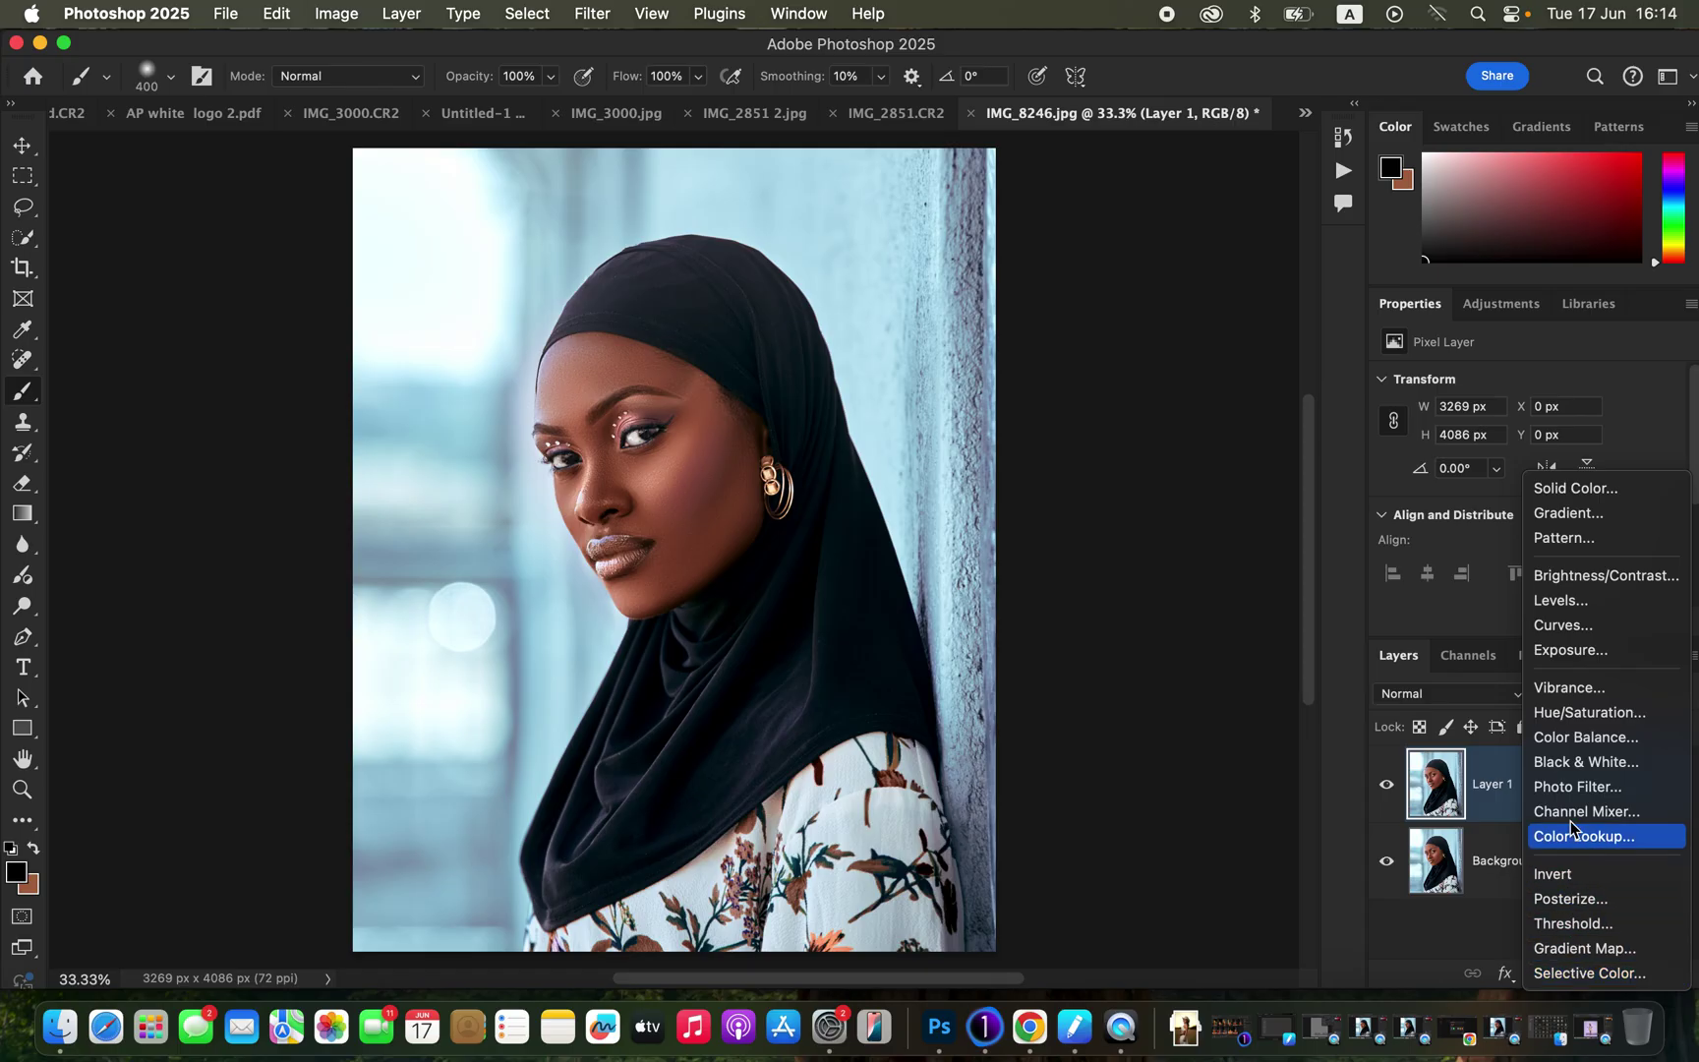
pyautogui.click(1585, 627)
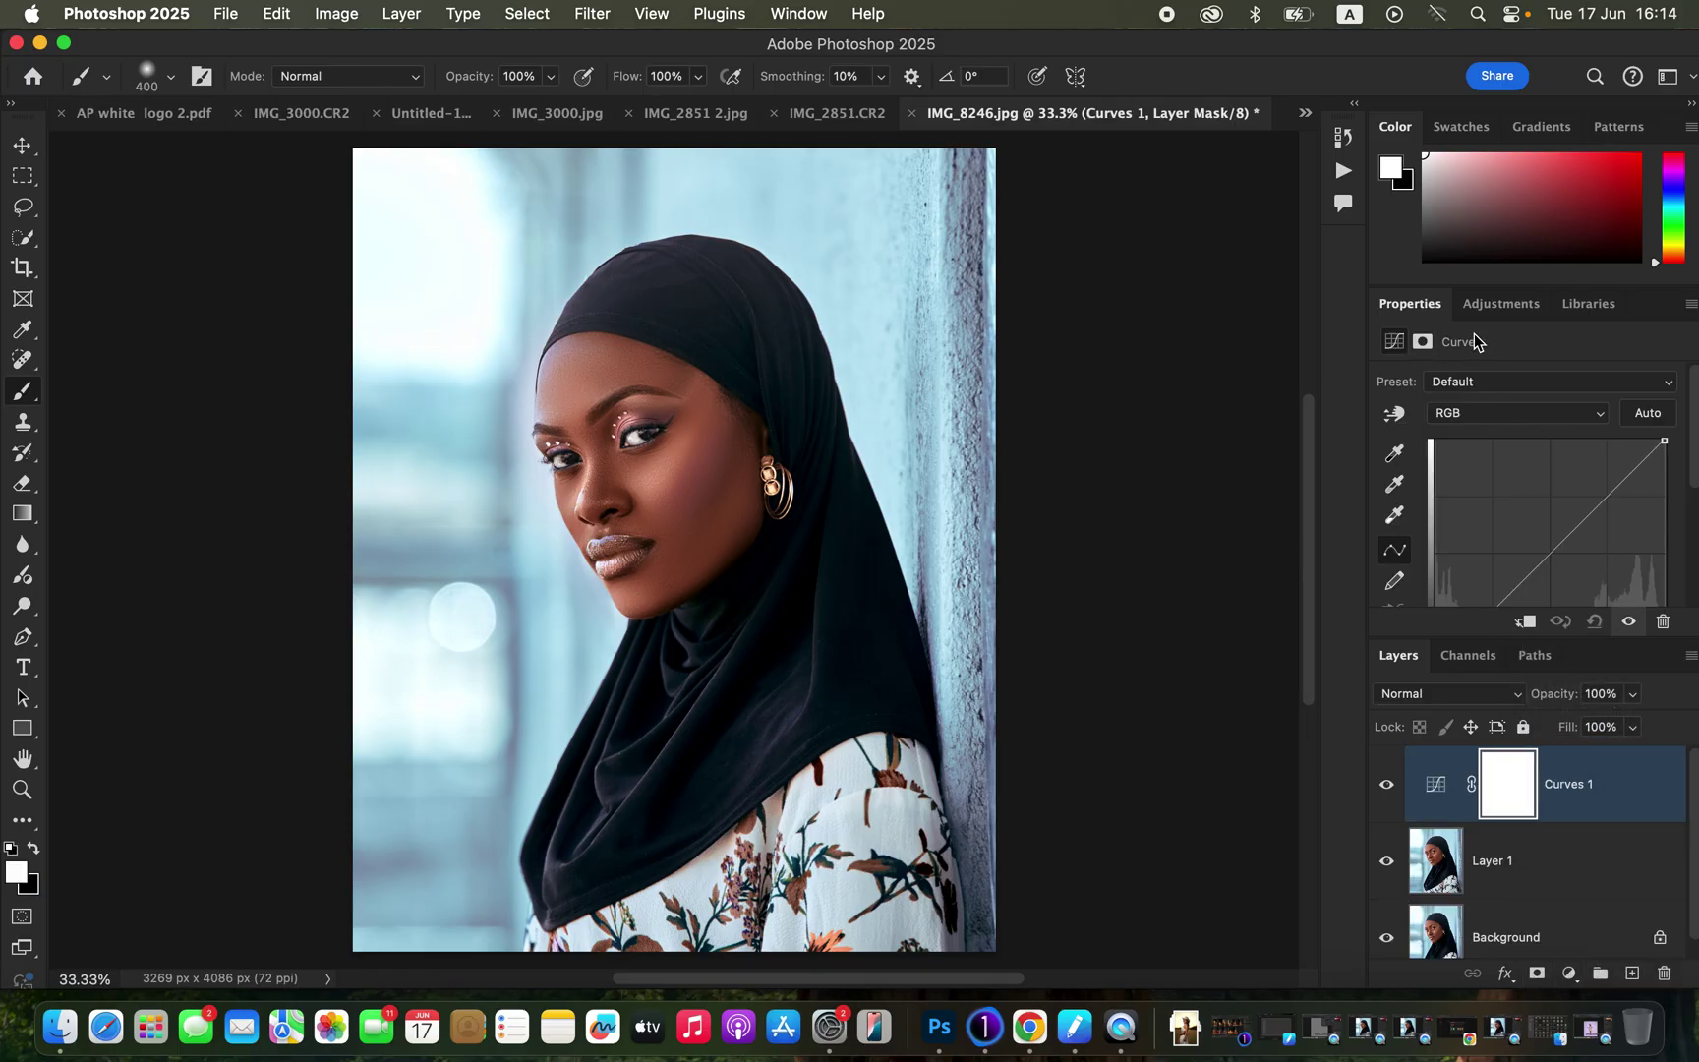
pyautogui.scroll(-3, 1694, 448)
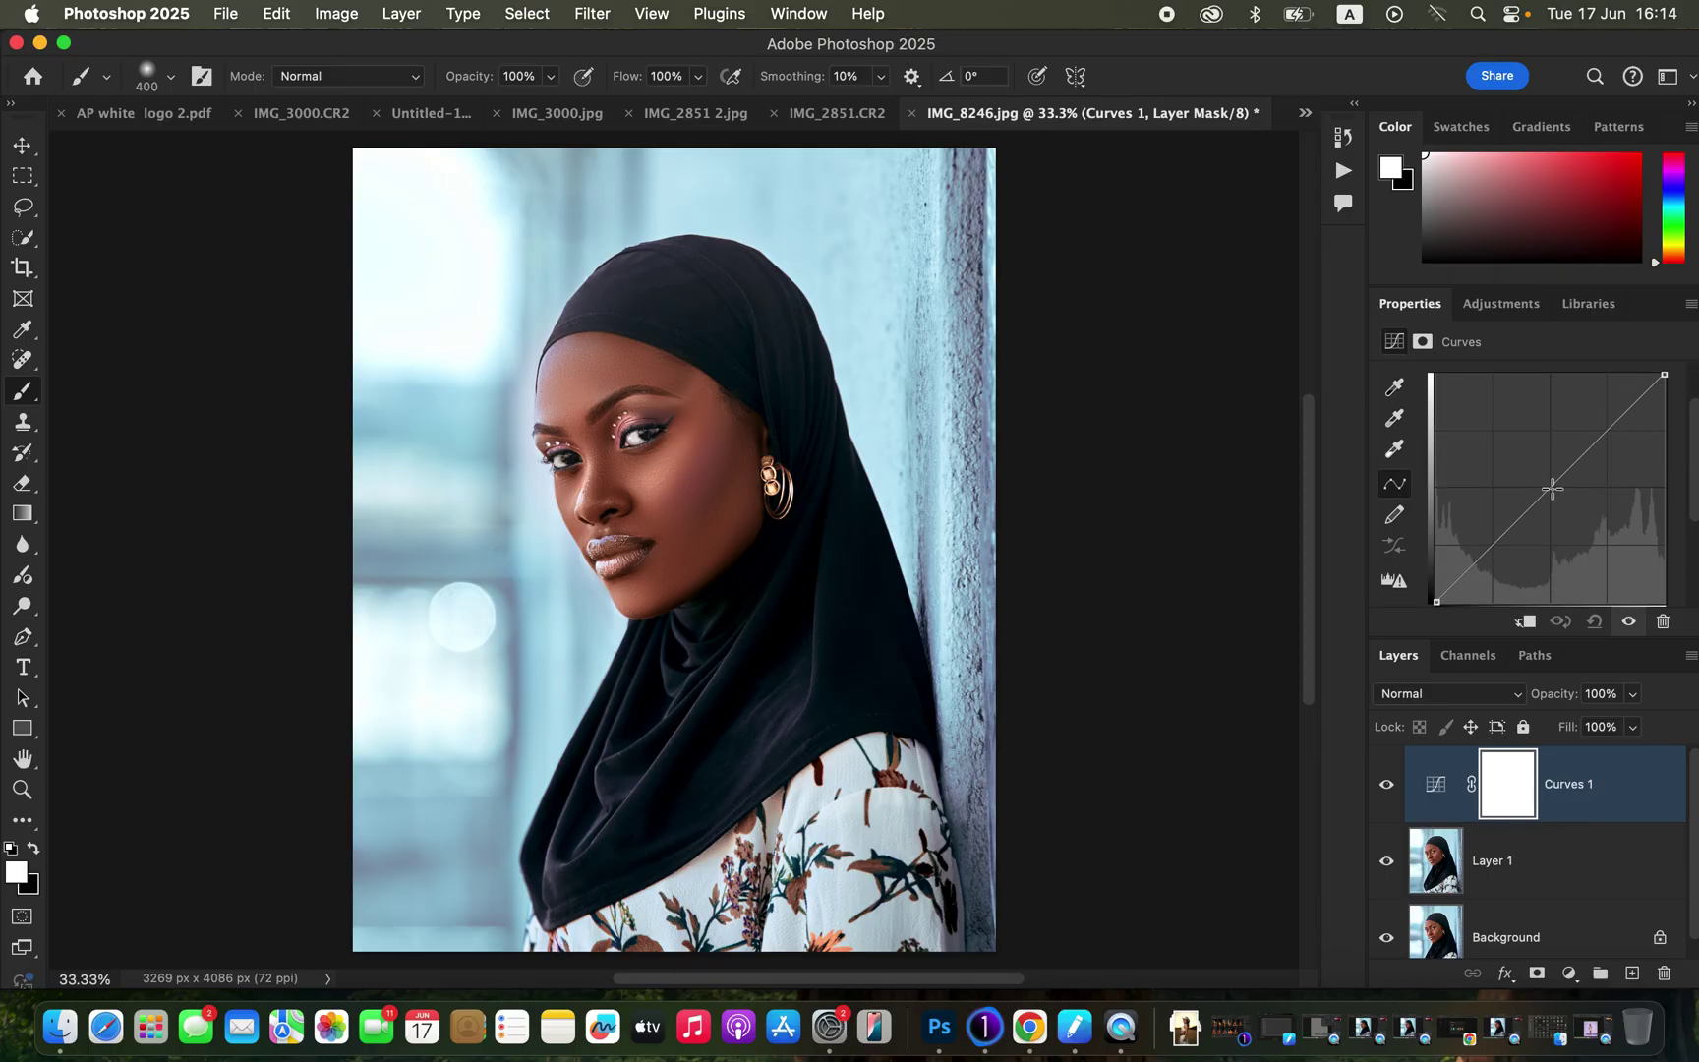
pyautogui.moveTo(1551, 486); pyautogui.dragTo(1522, 463)
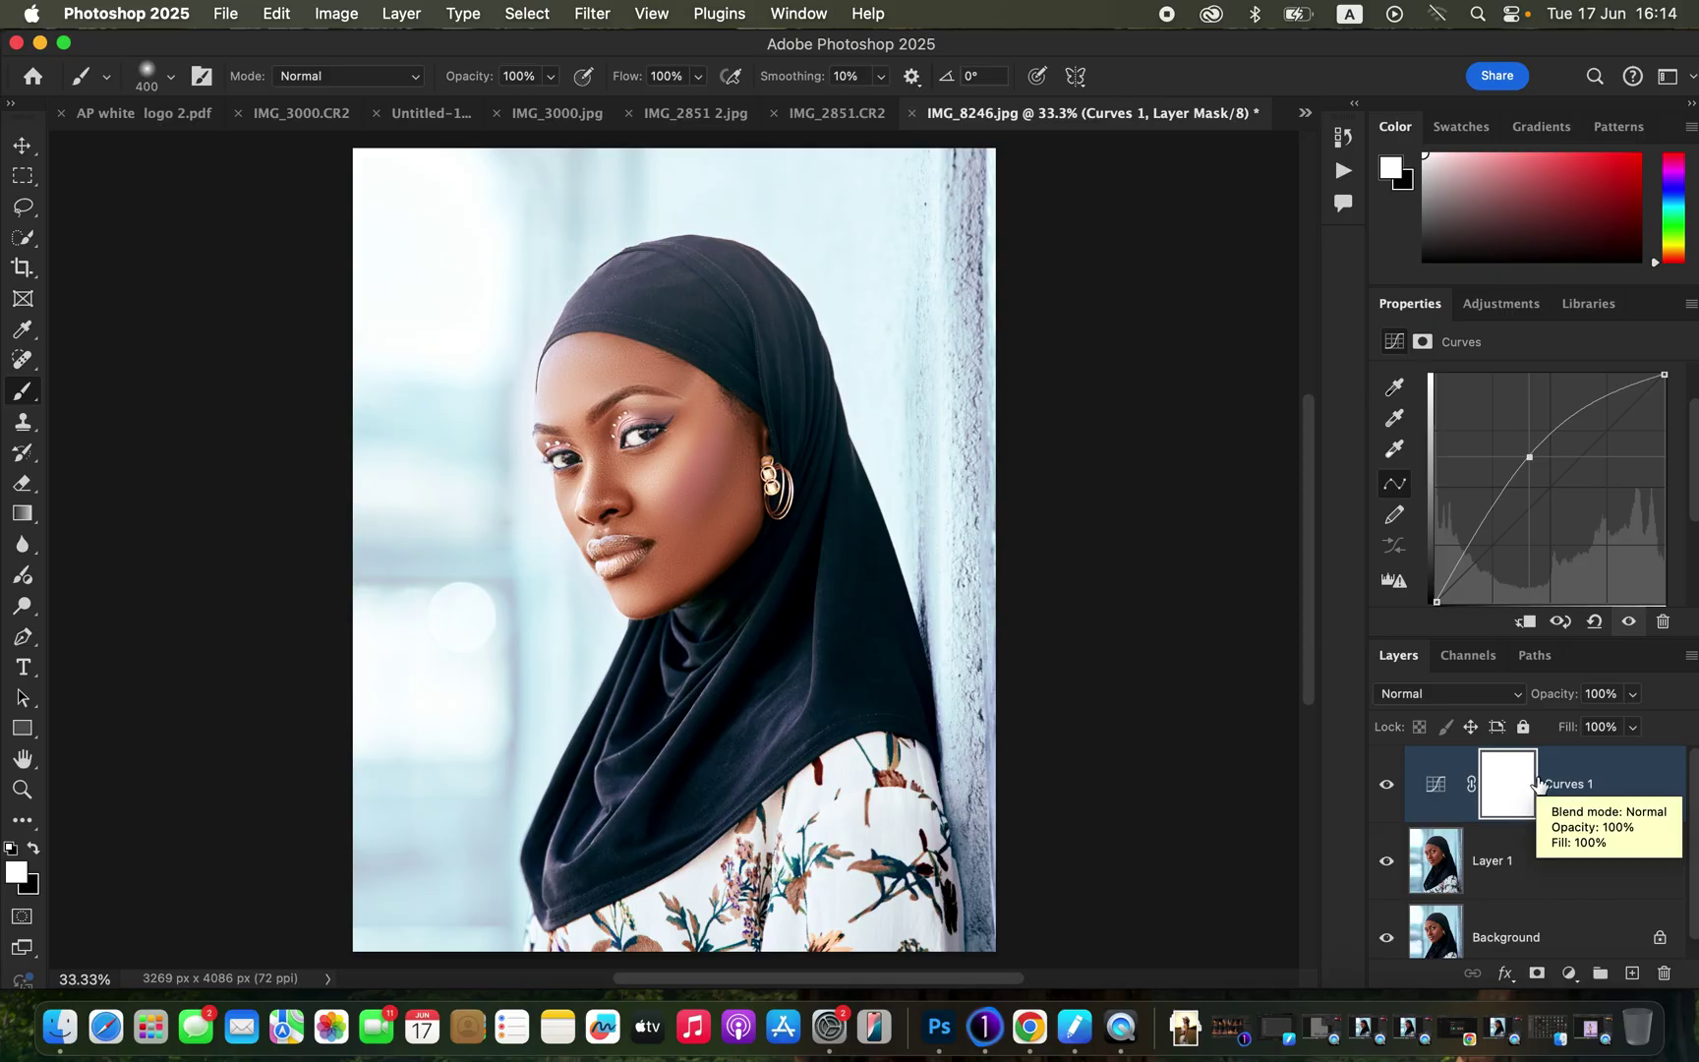
# Invert the curves mask to black and rename the layer DODGE
pyautogui.press('super+i')
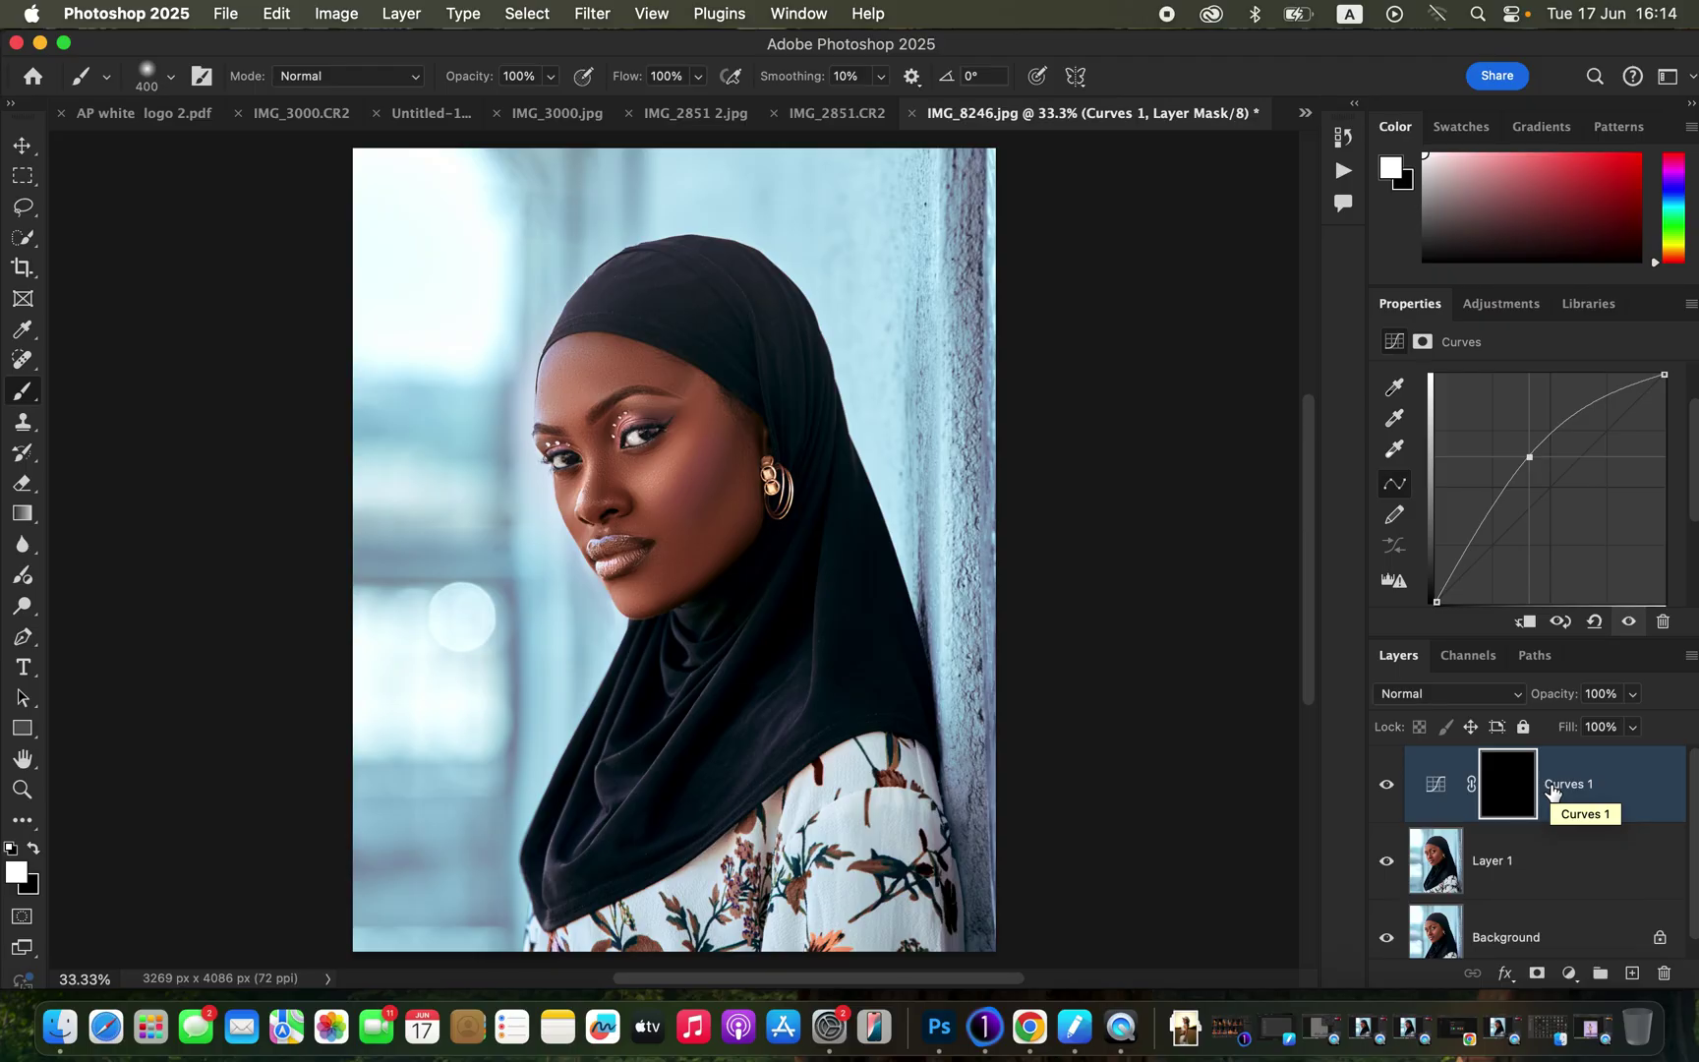
pyautogui.doubleClick(1569, 787)
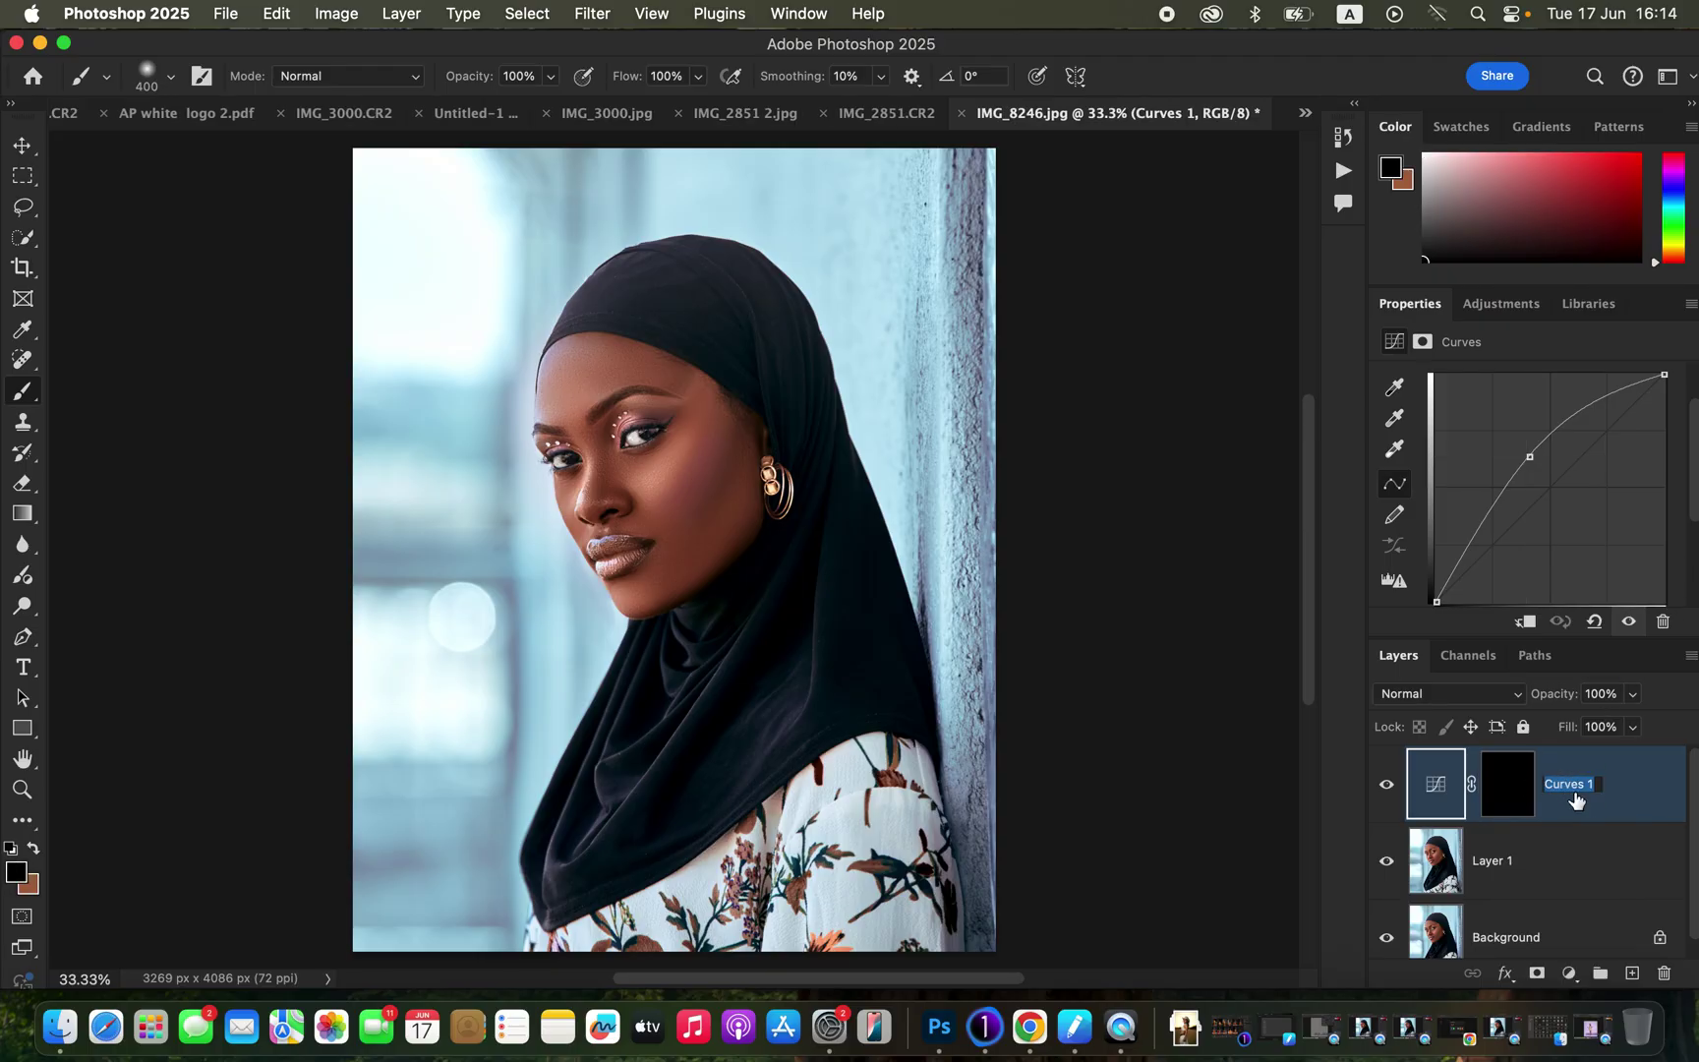
pyautogui.write('DODGE')
pyautogui.press('Return')
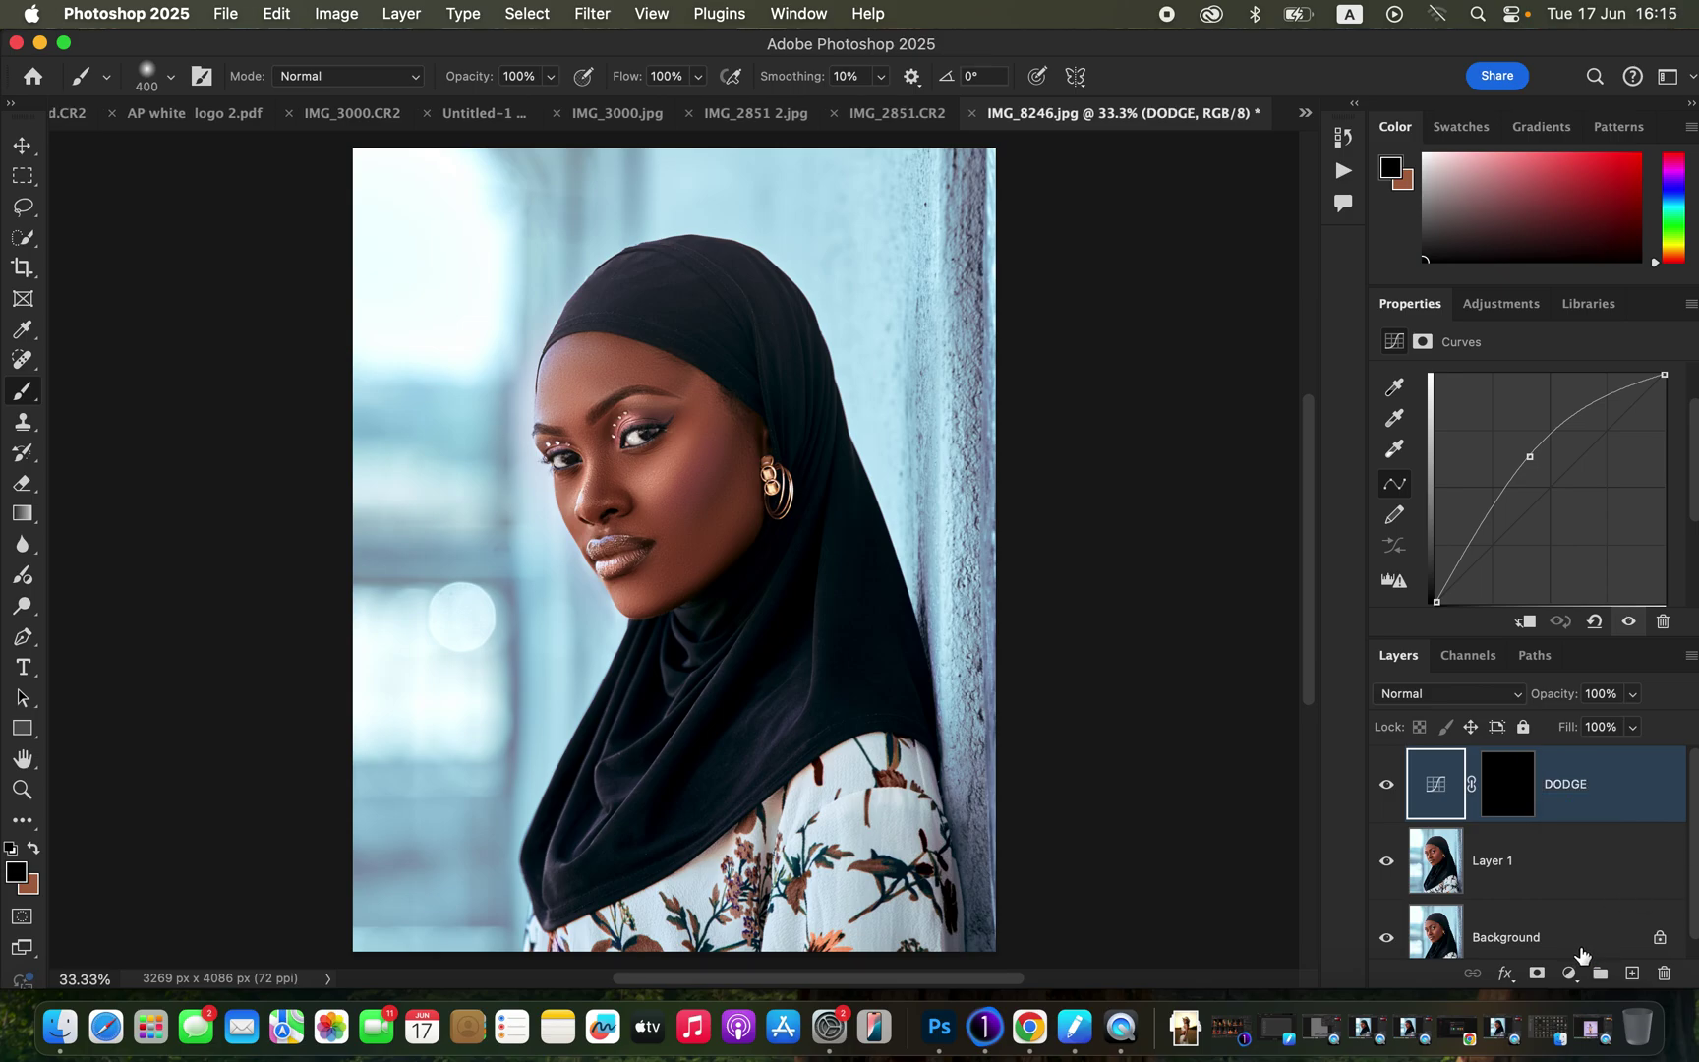
# Add a second Curves layer with its midpoint pulled down to darken the photo
pyautogui.click(1569, 973)
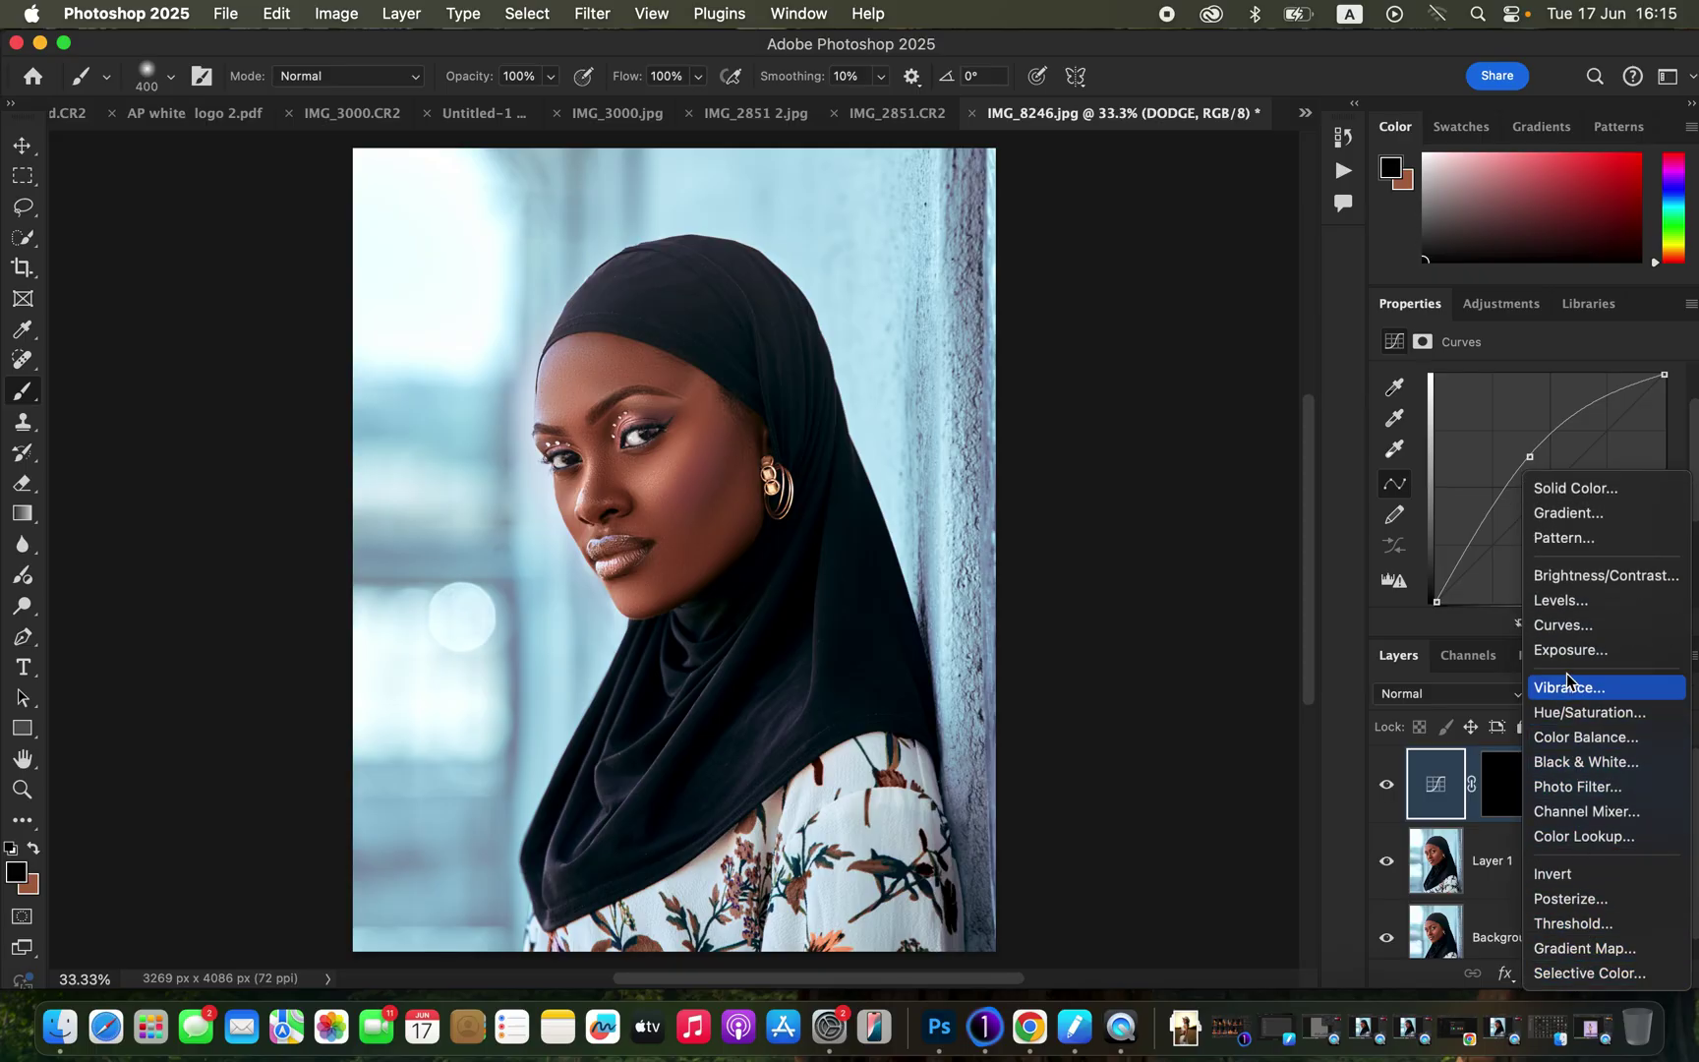
pyautogui.click(1576, 625)
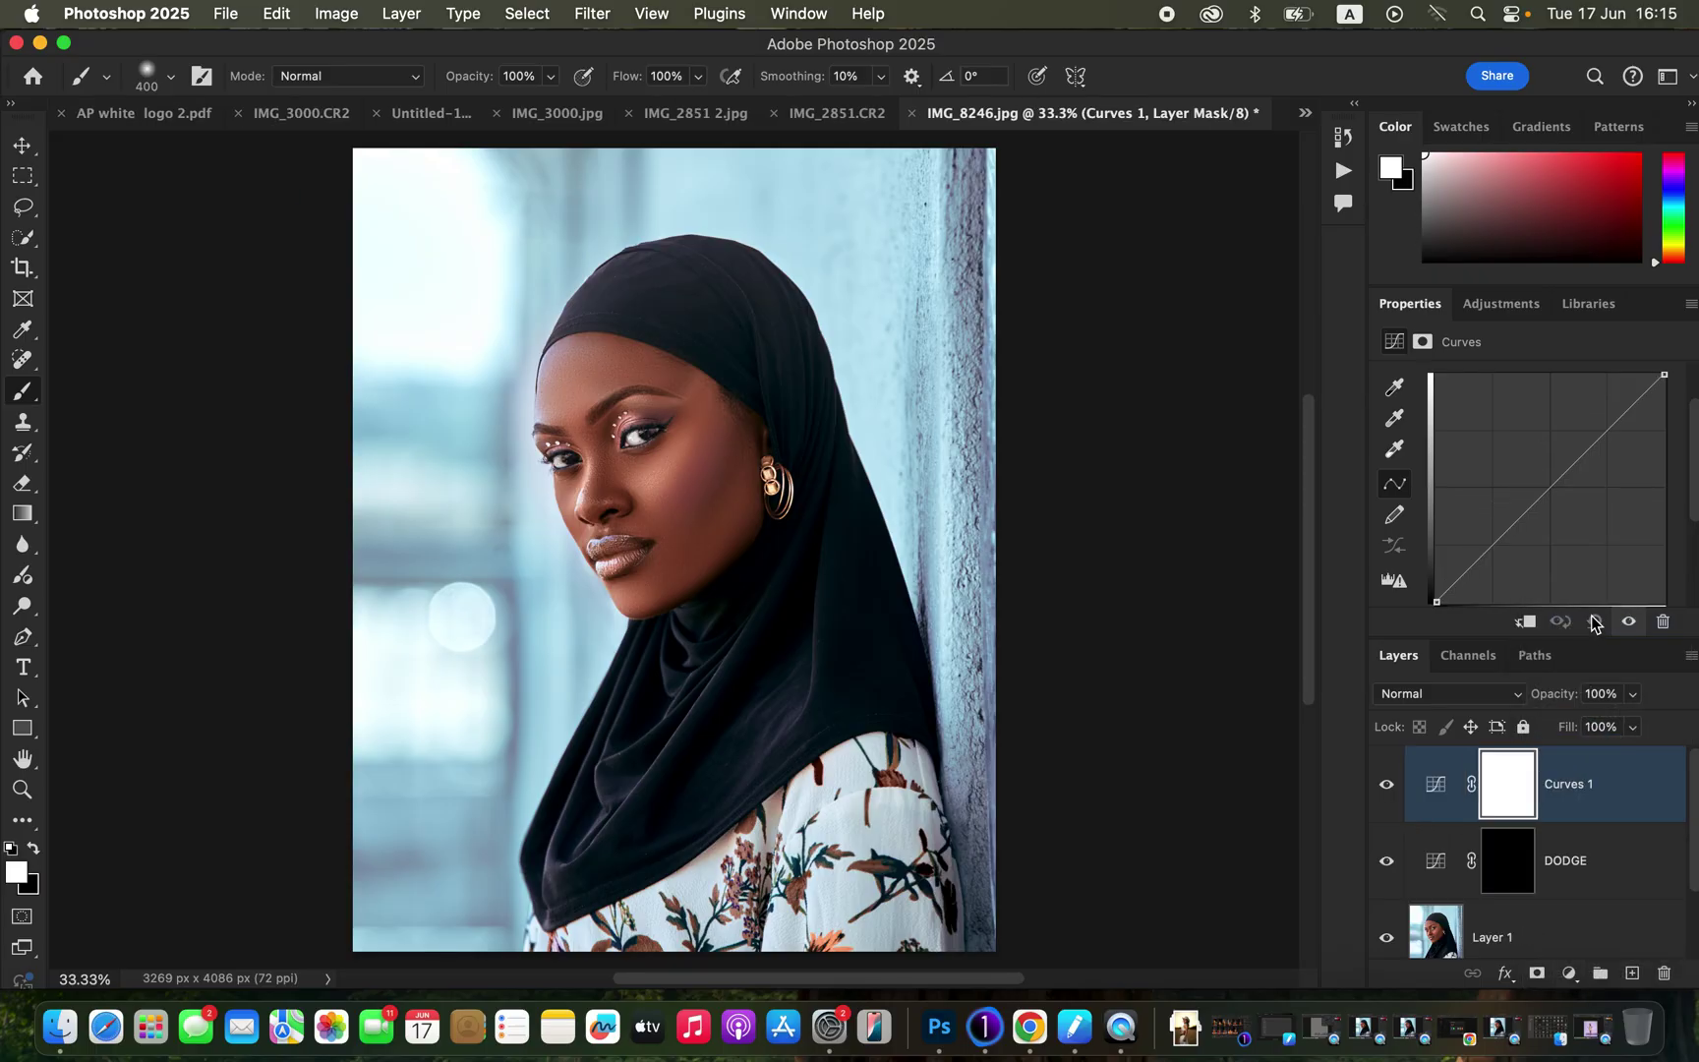
pyautogui.click(1554, 491)
pyautogui.moveTo(1556, 491); pyautogui.dragTo(1572, 507)
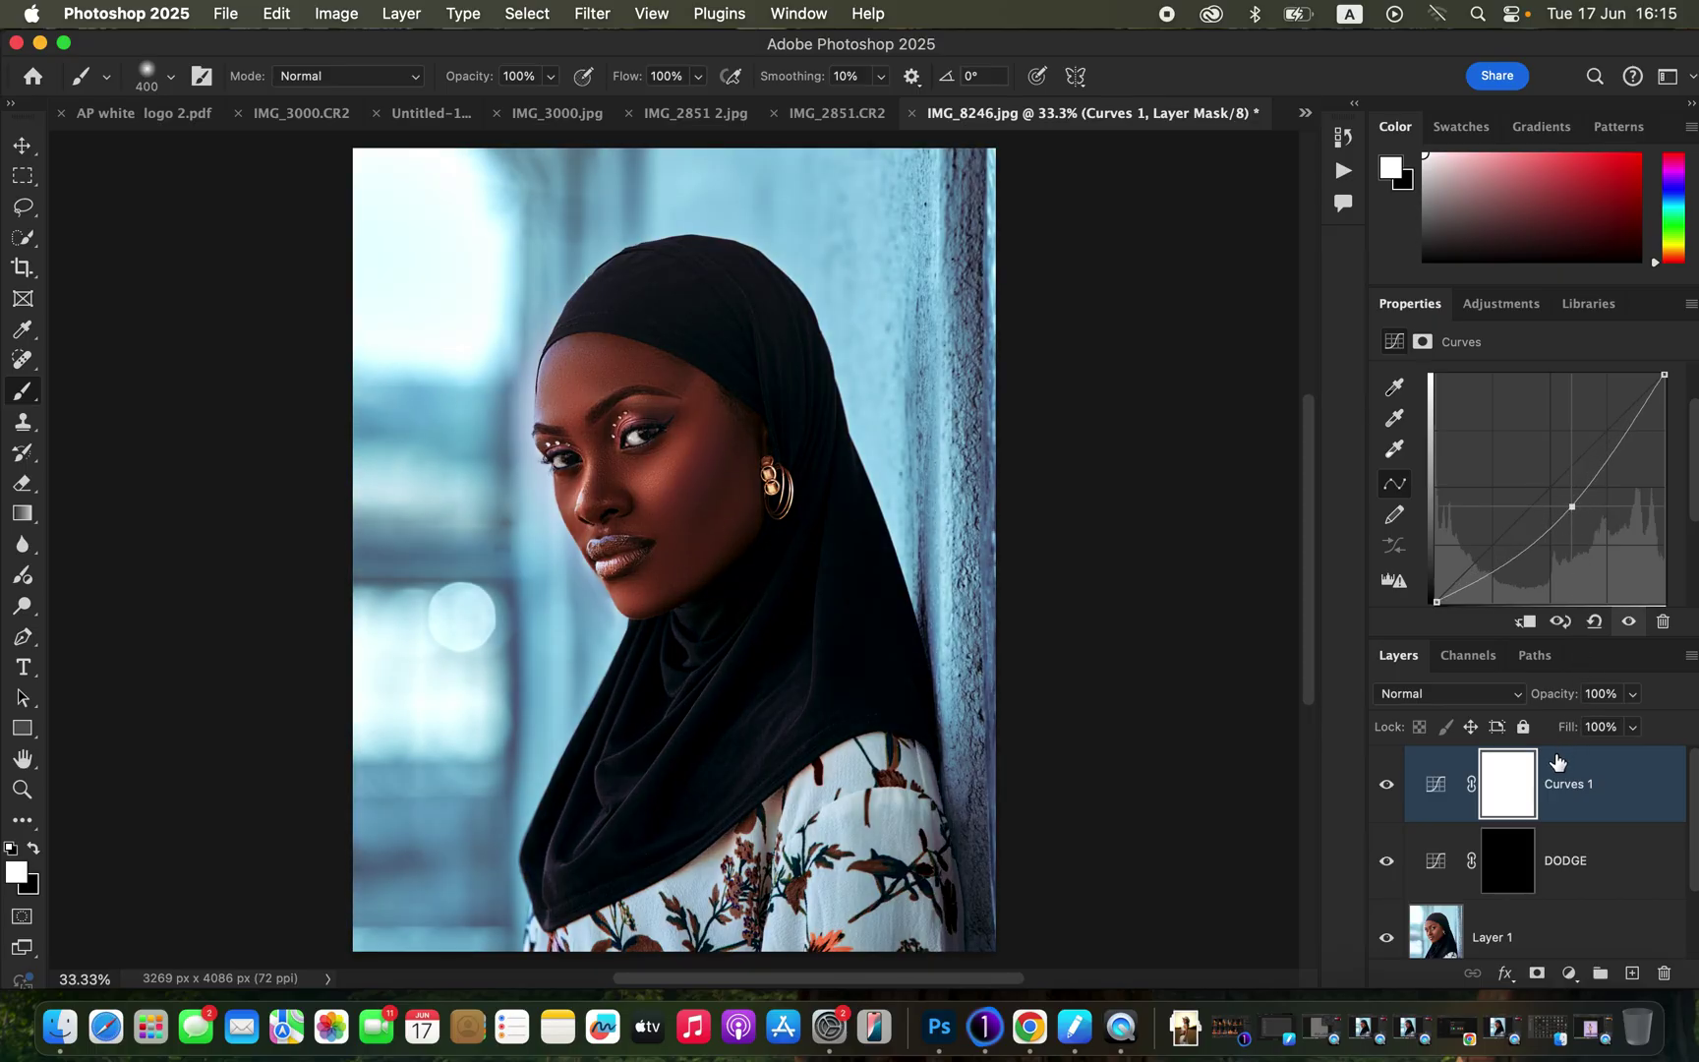
# Invert the new curves mask to black and rename the layer BURN
pyautogui.press('super+i')
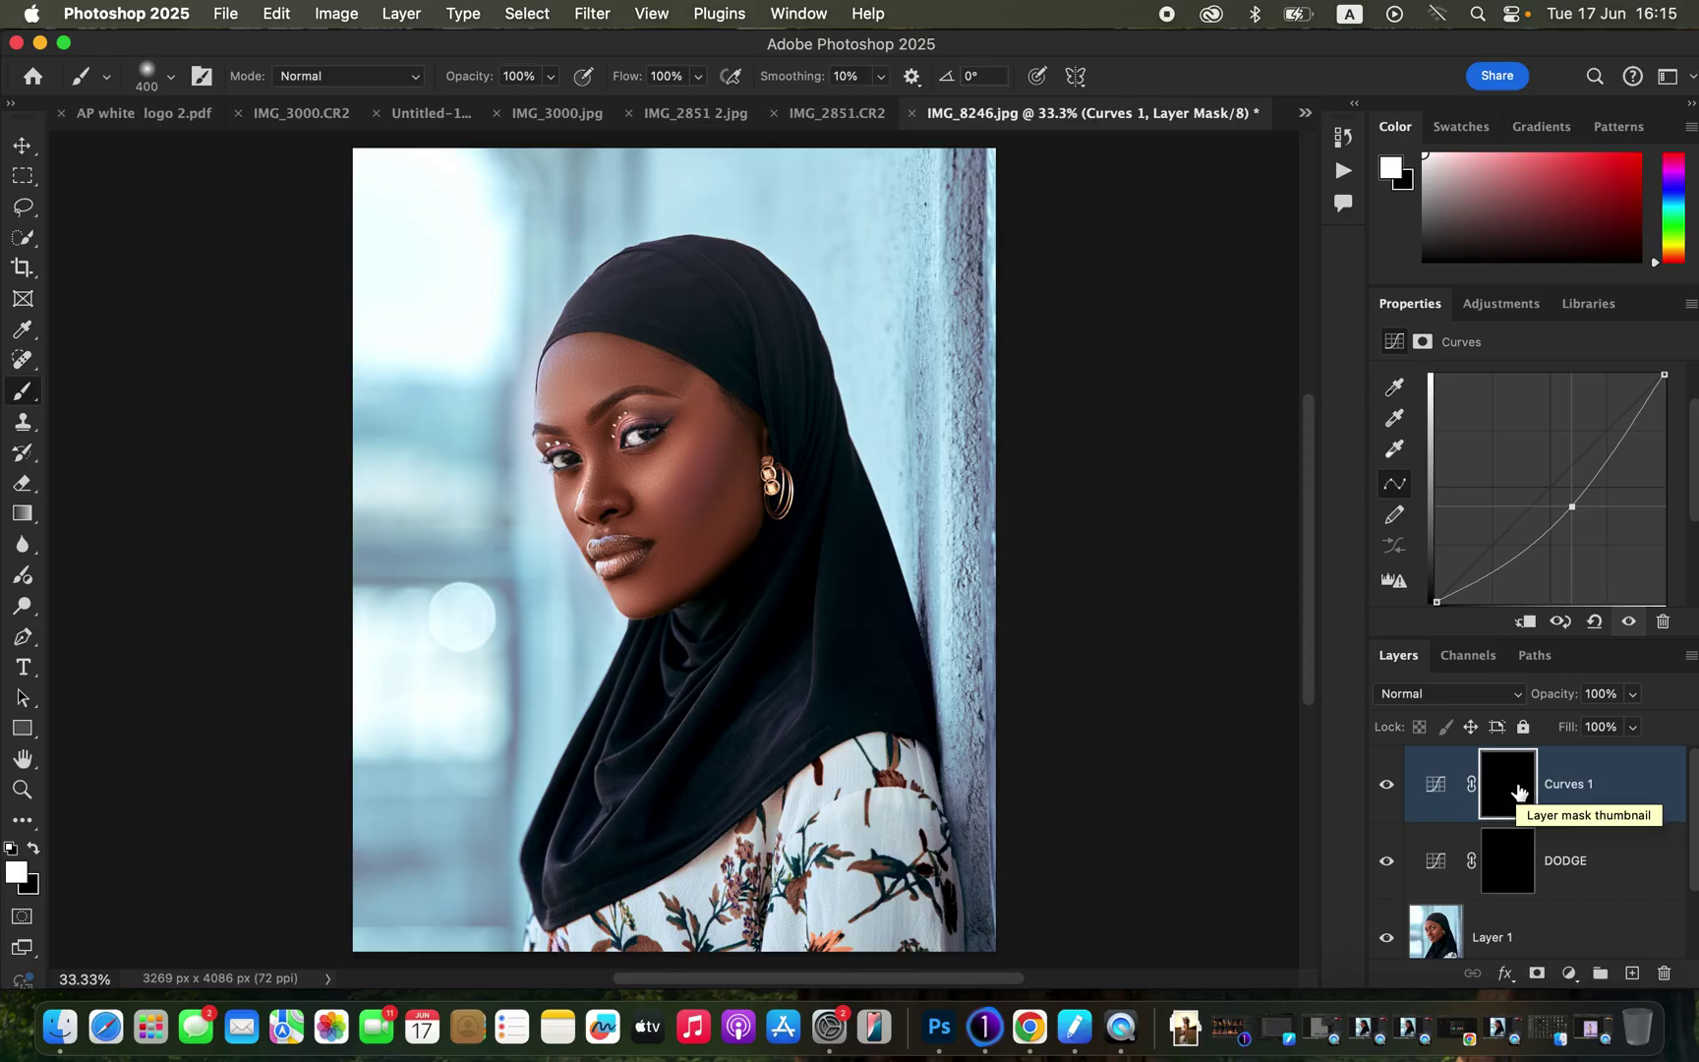
pyautogui.doubleClick(1569, 785)
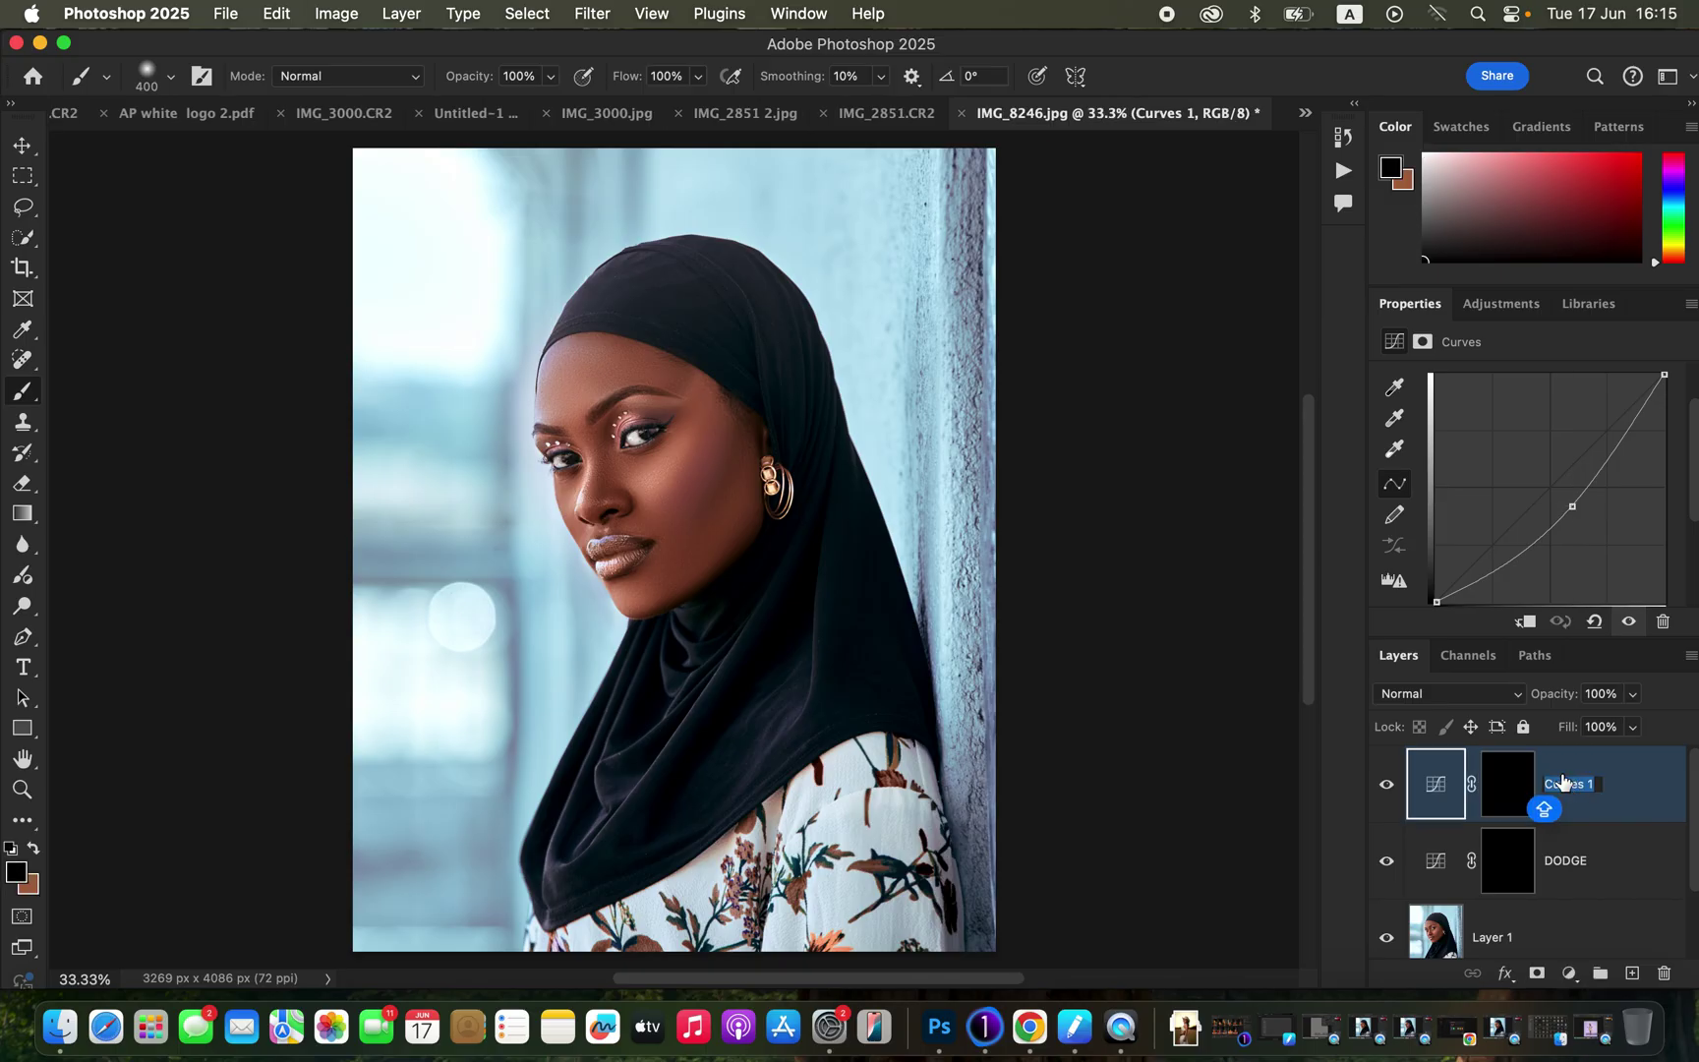
pyautogui.write('B')
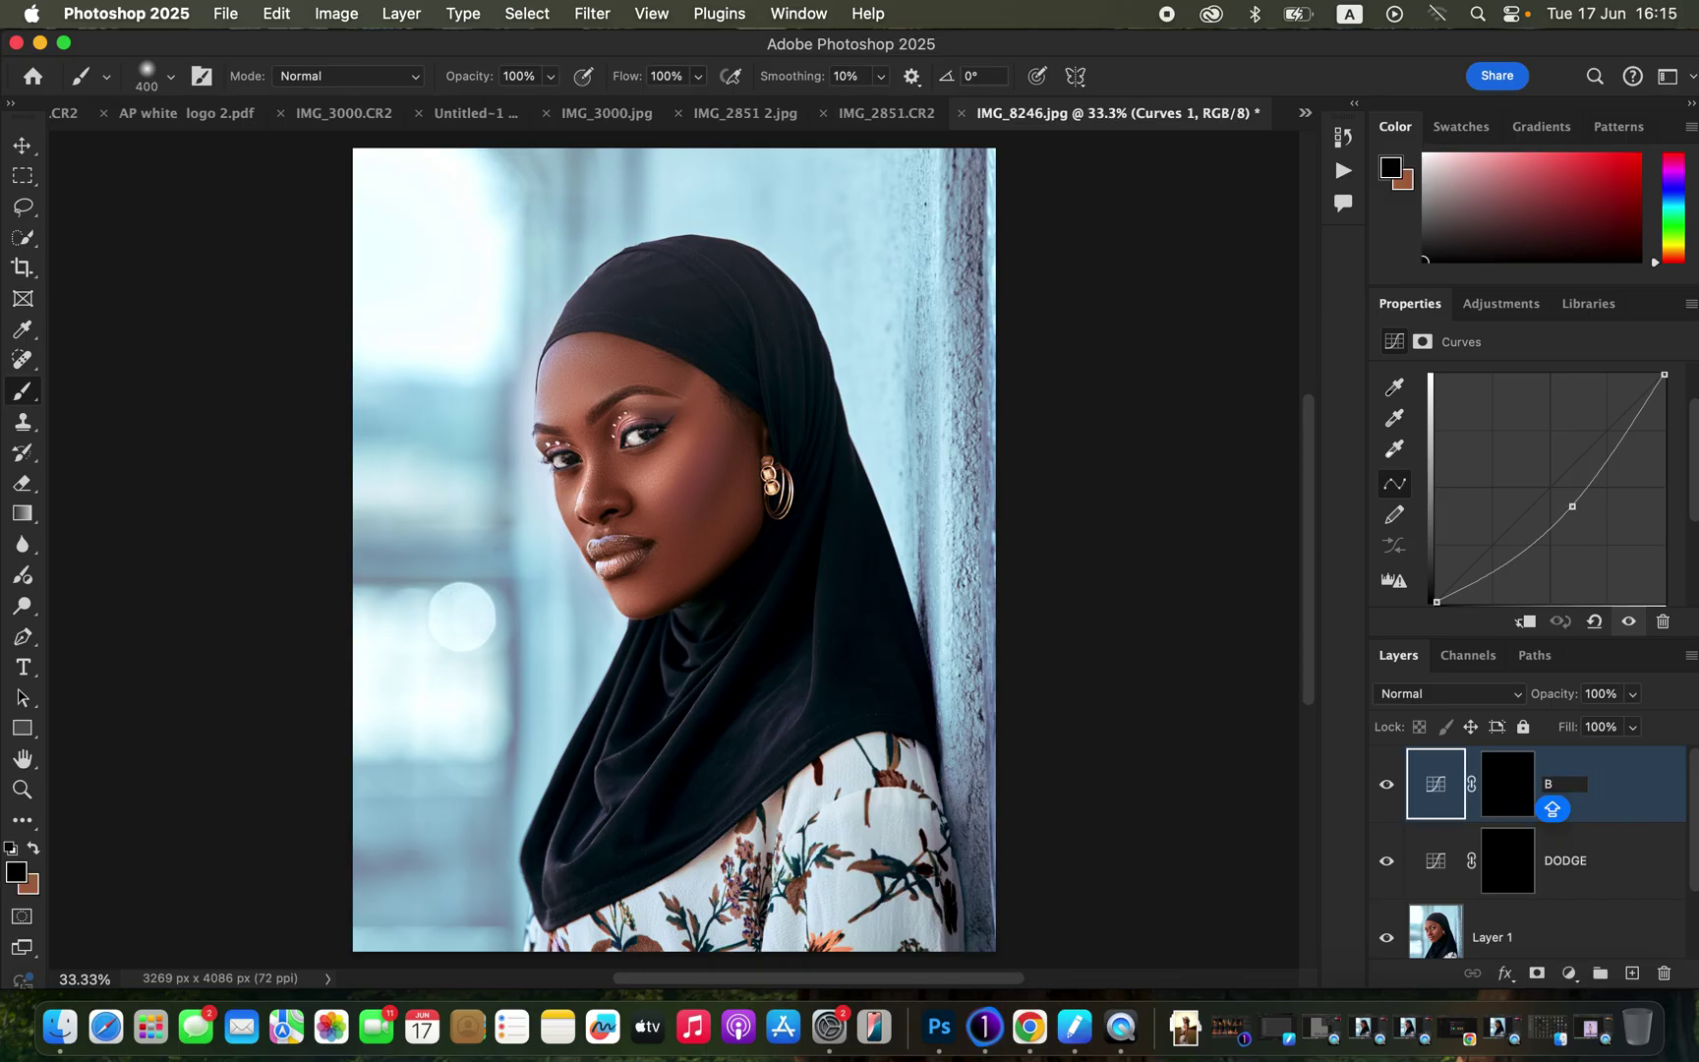
pyautogui.write('URN')
pyautogui.press('Return')
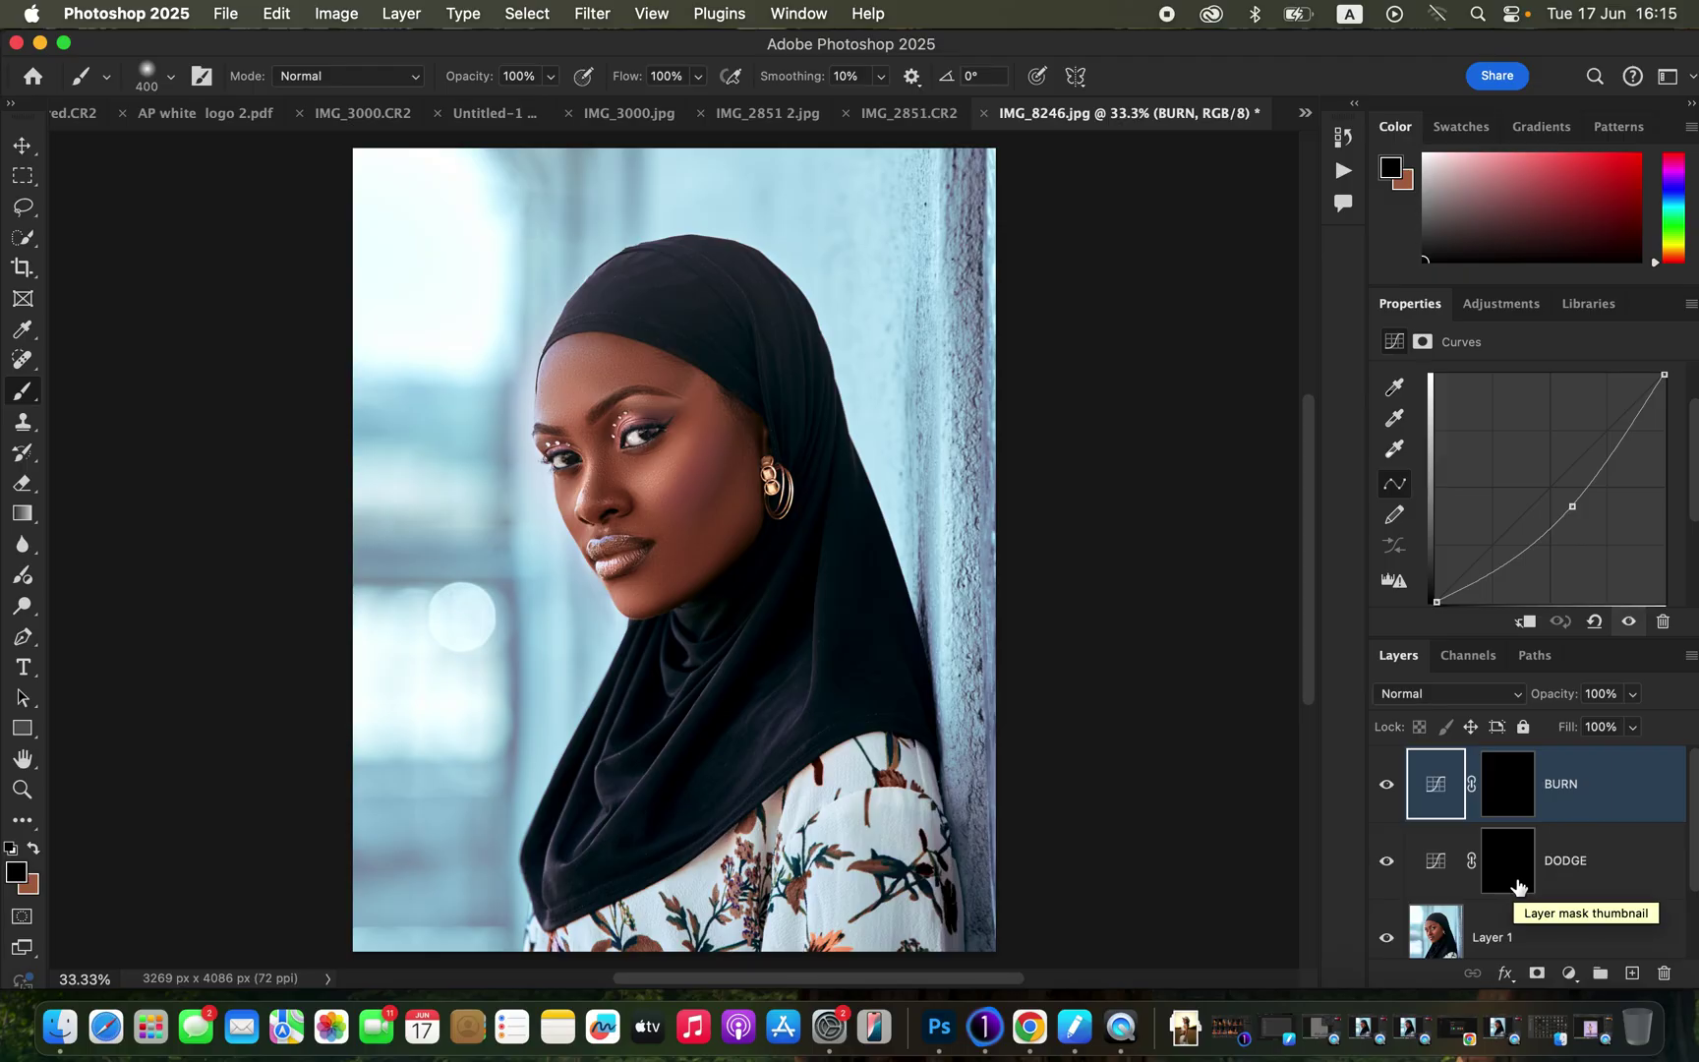
# Target the DODGE mask and choose the Brush Tool with the Soft Round 400 px preset
pyautogui.click(1513, 872)
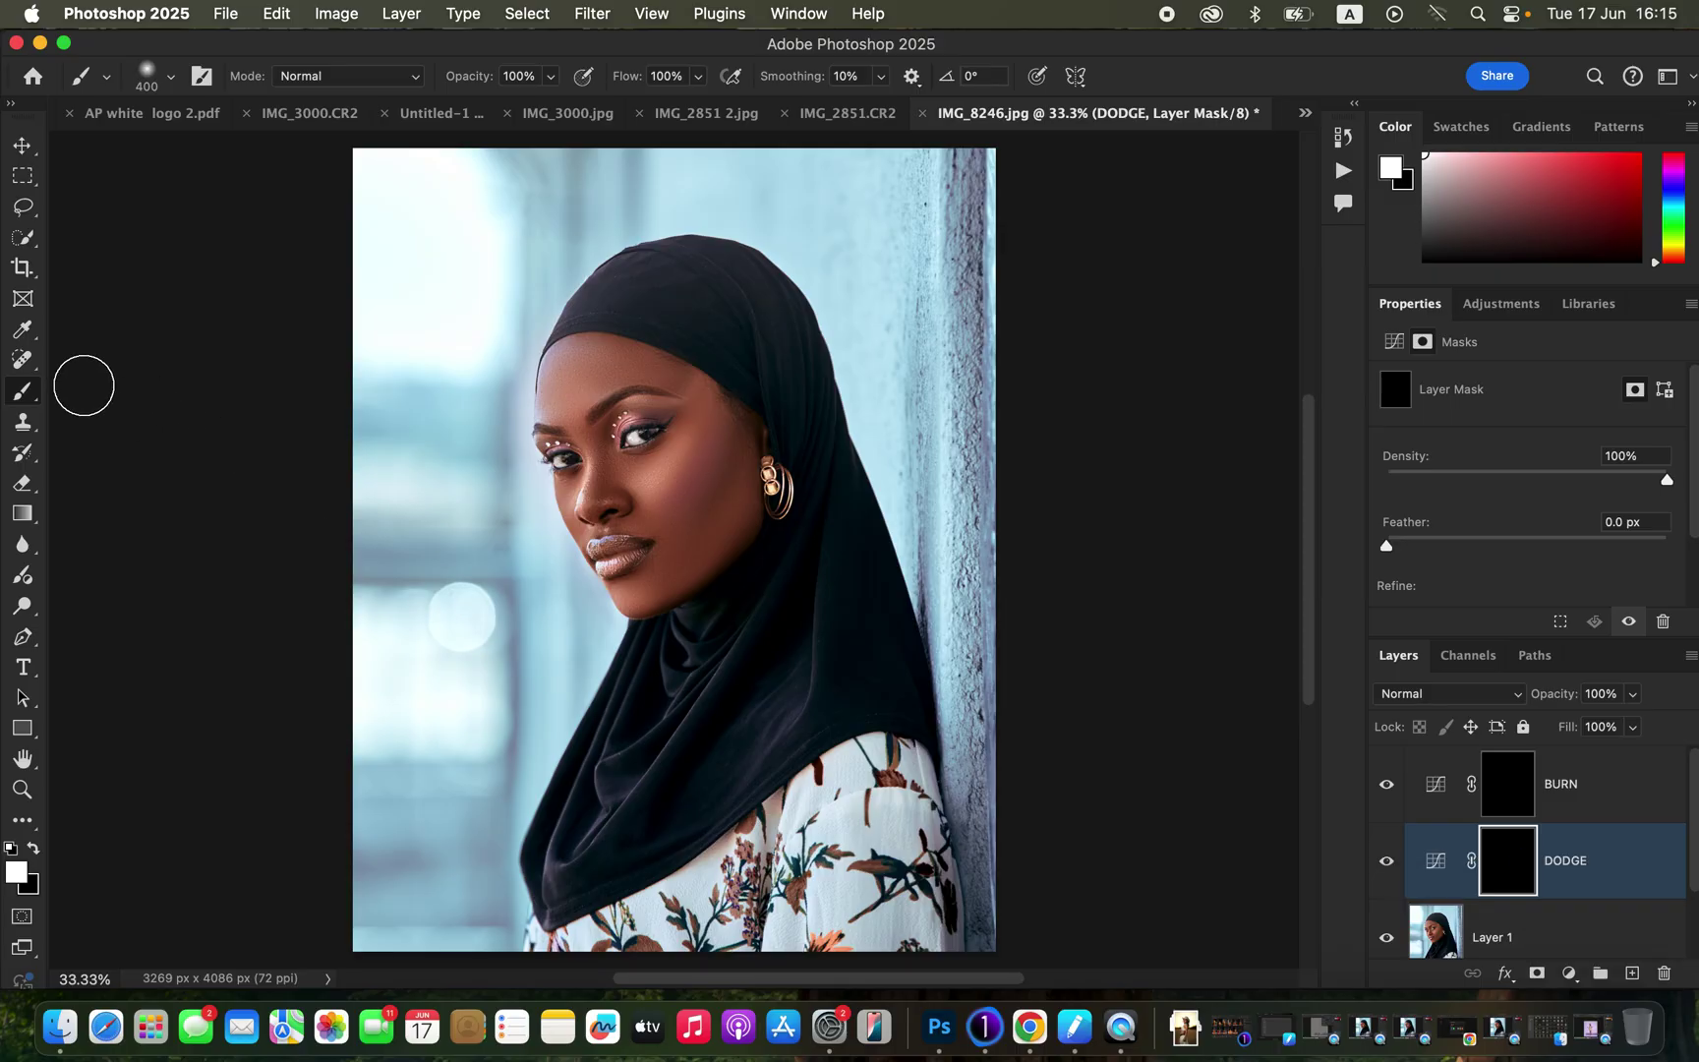
pyautogui.rightClick(22, 392)
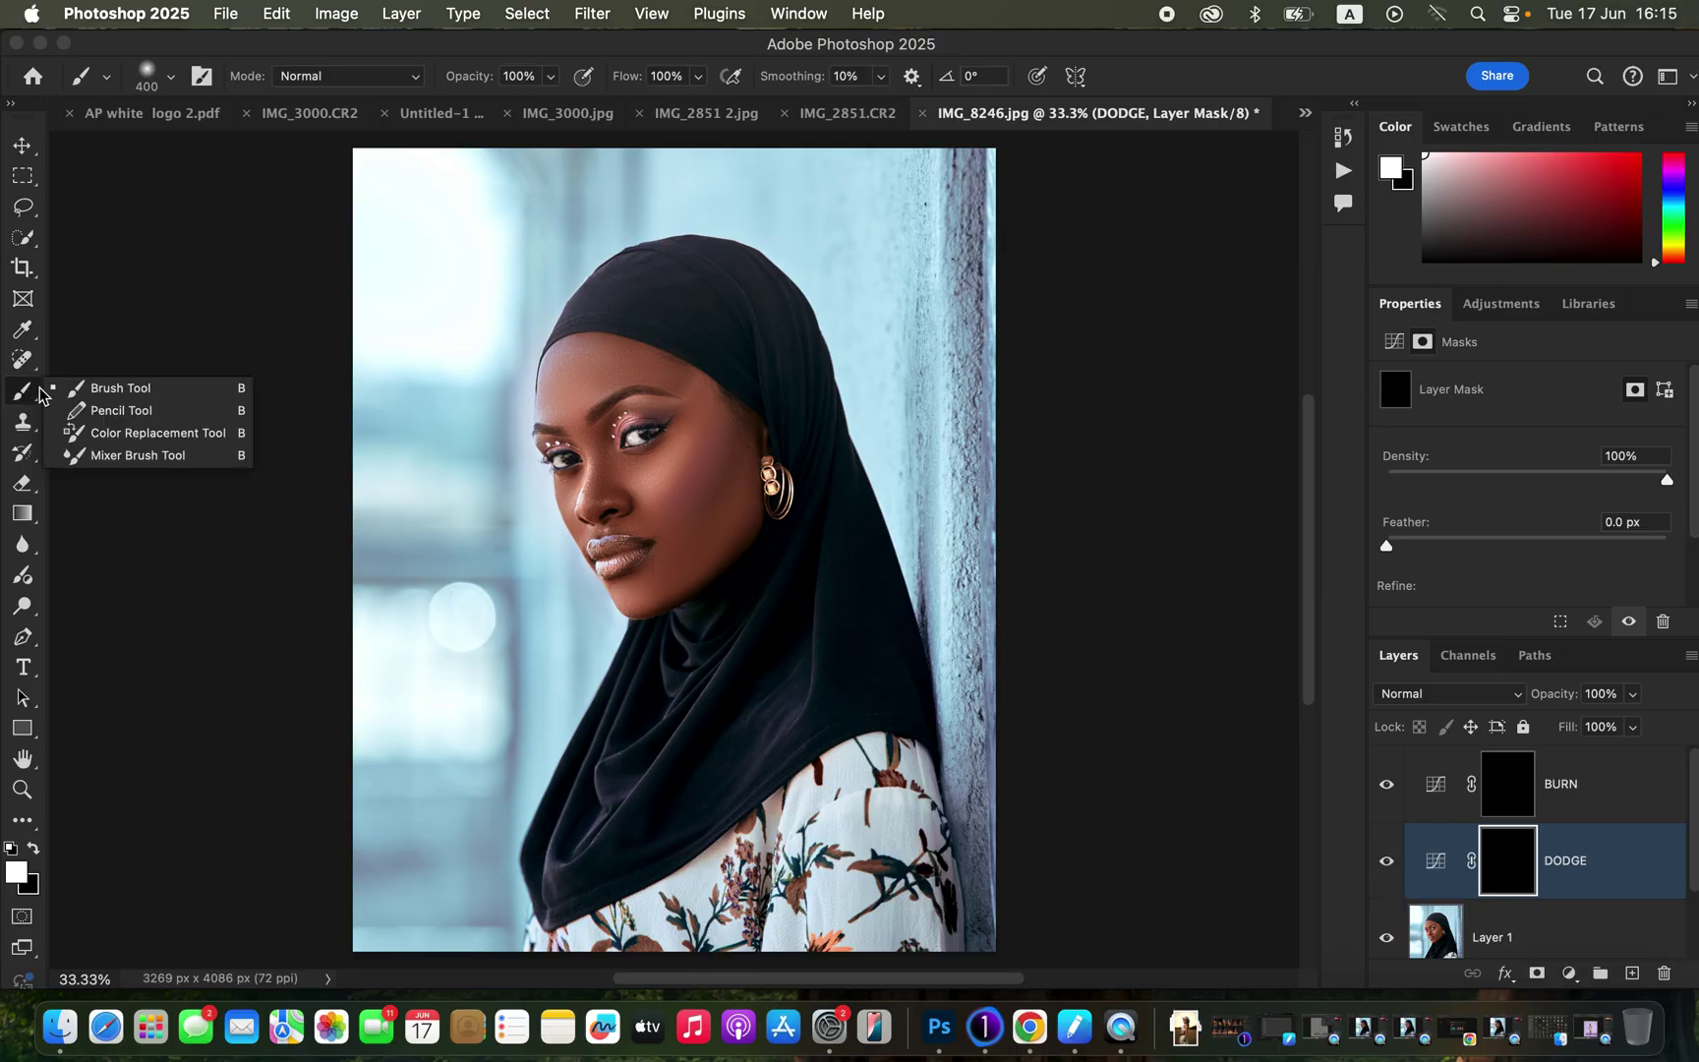
pyautogui.click(90, 389)
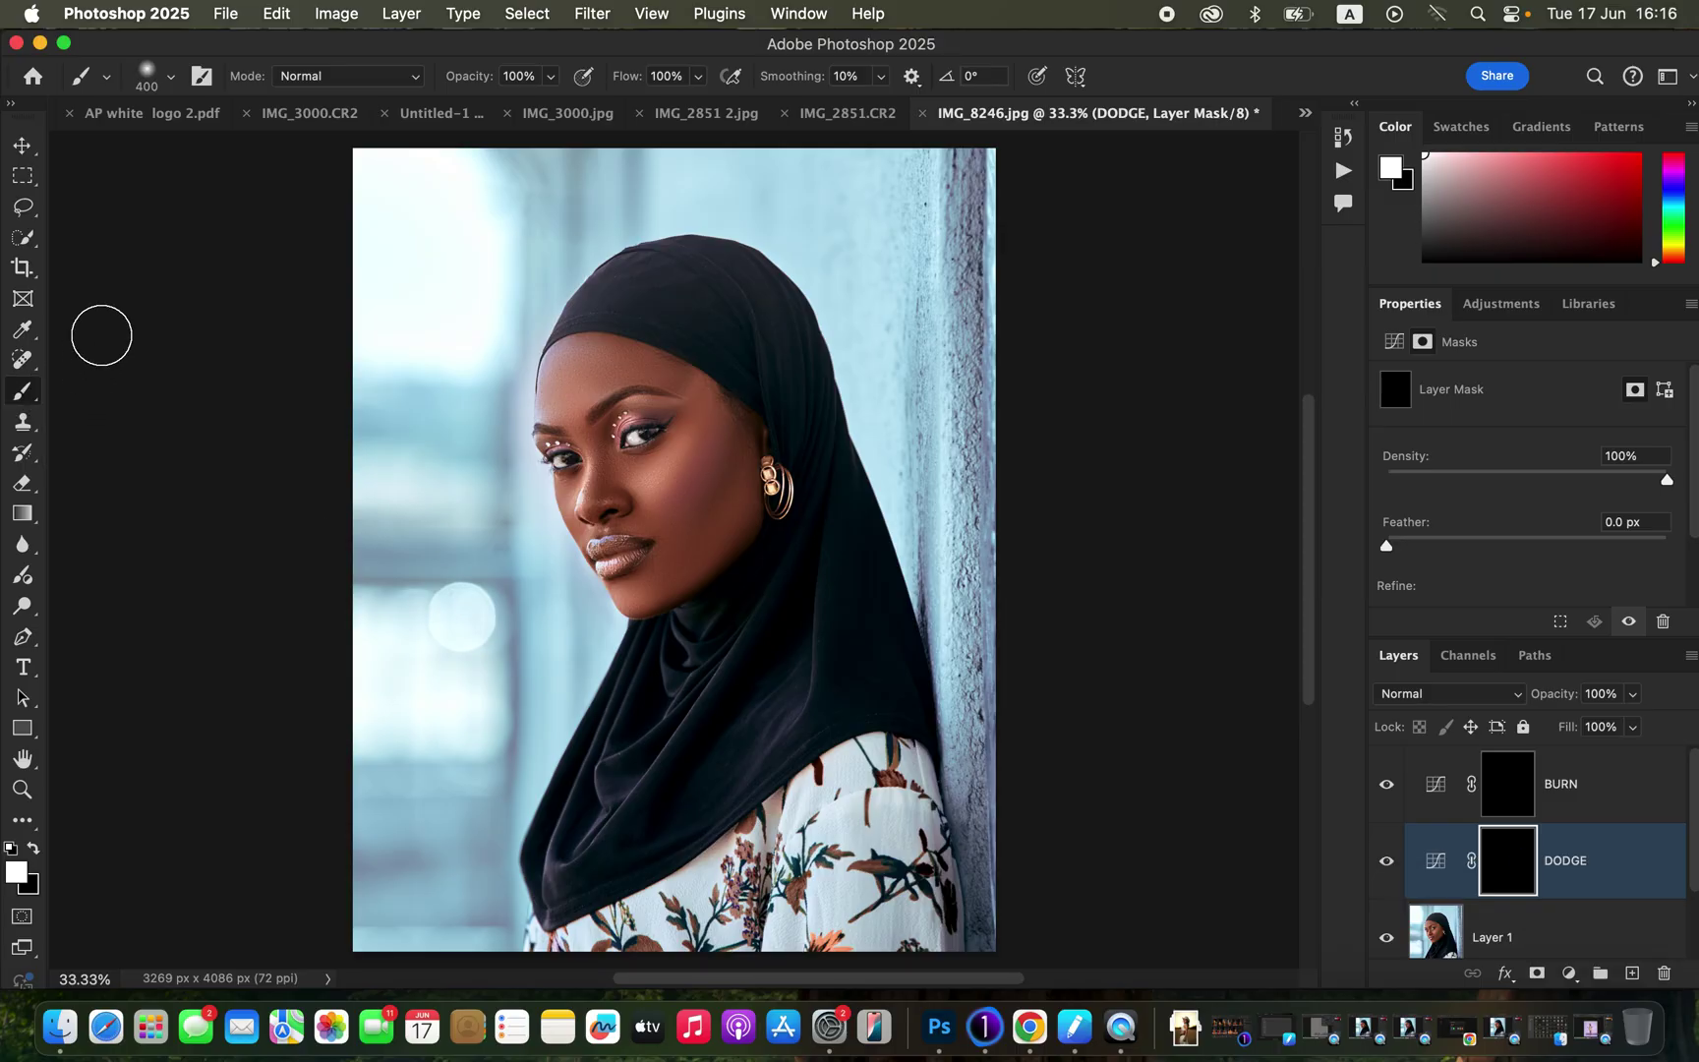
pyautogui.click(169, 79)
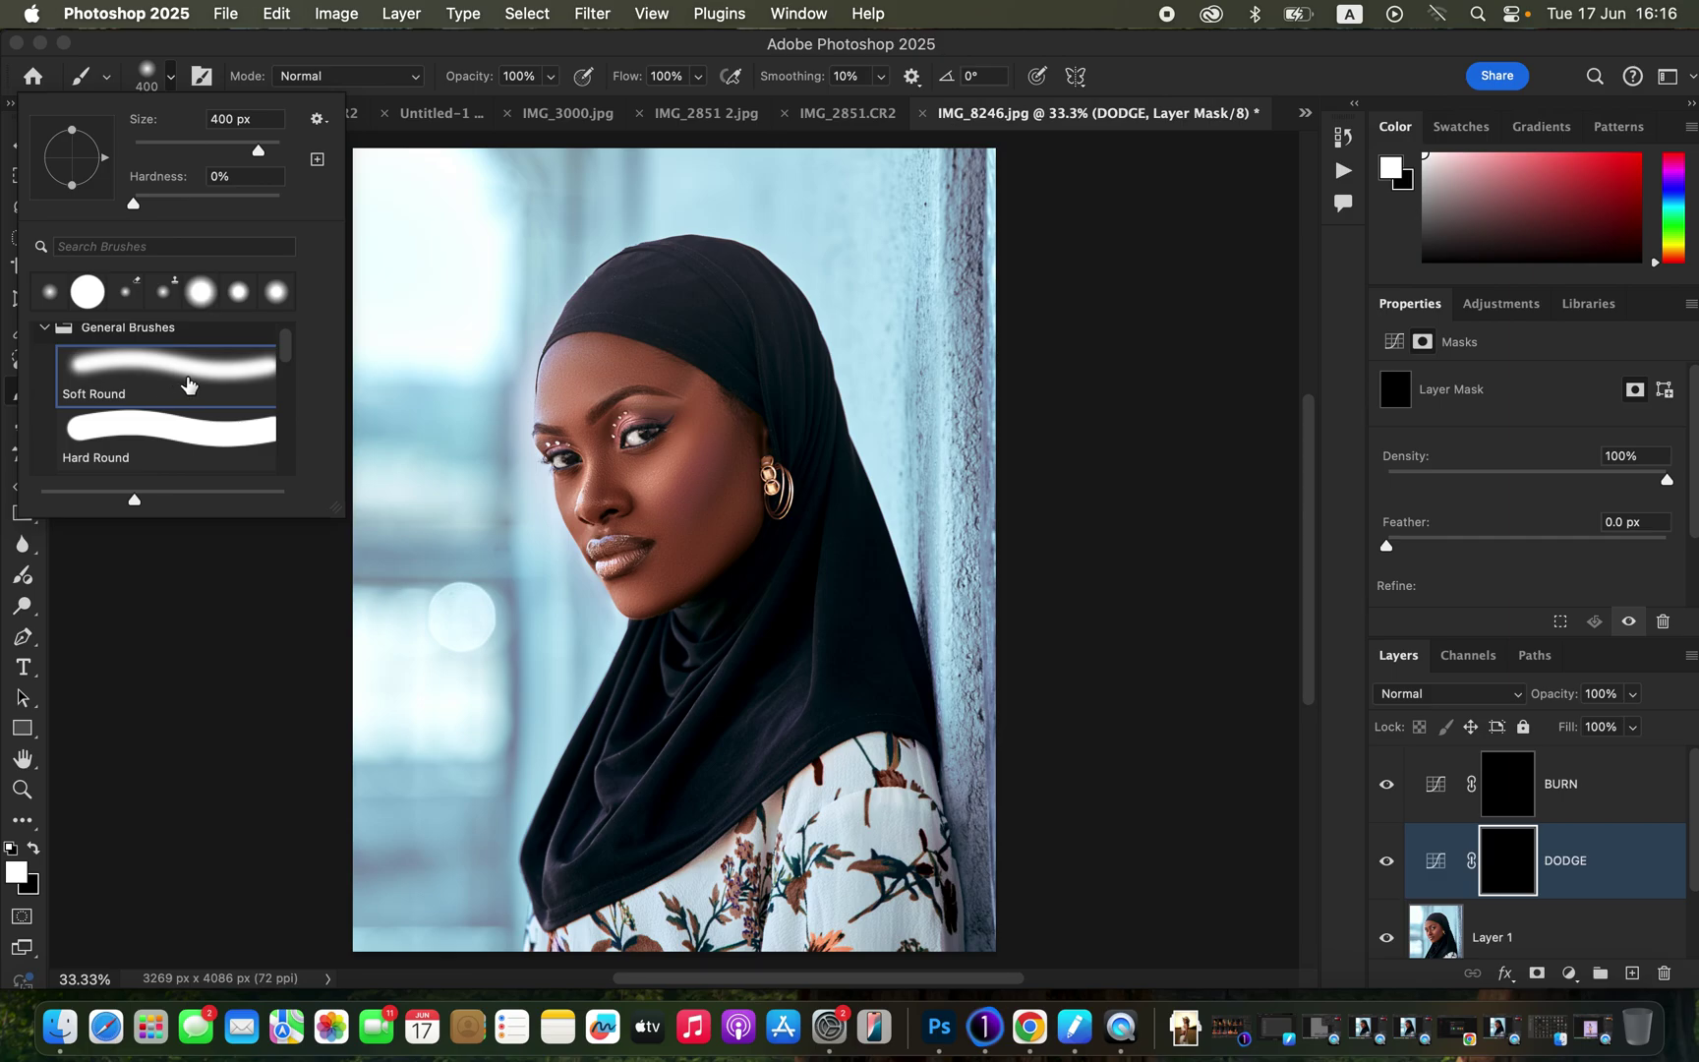
pyautogui.click(359, 45)
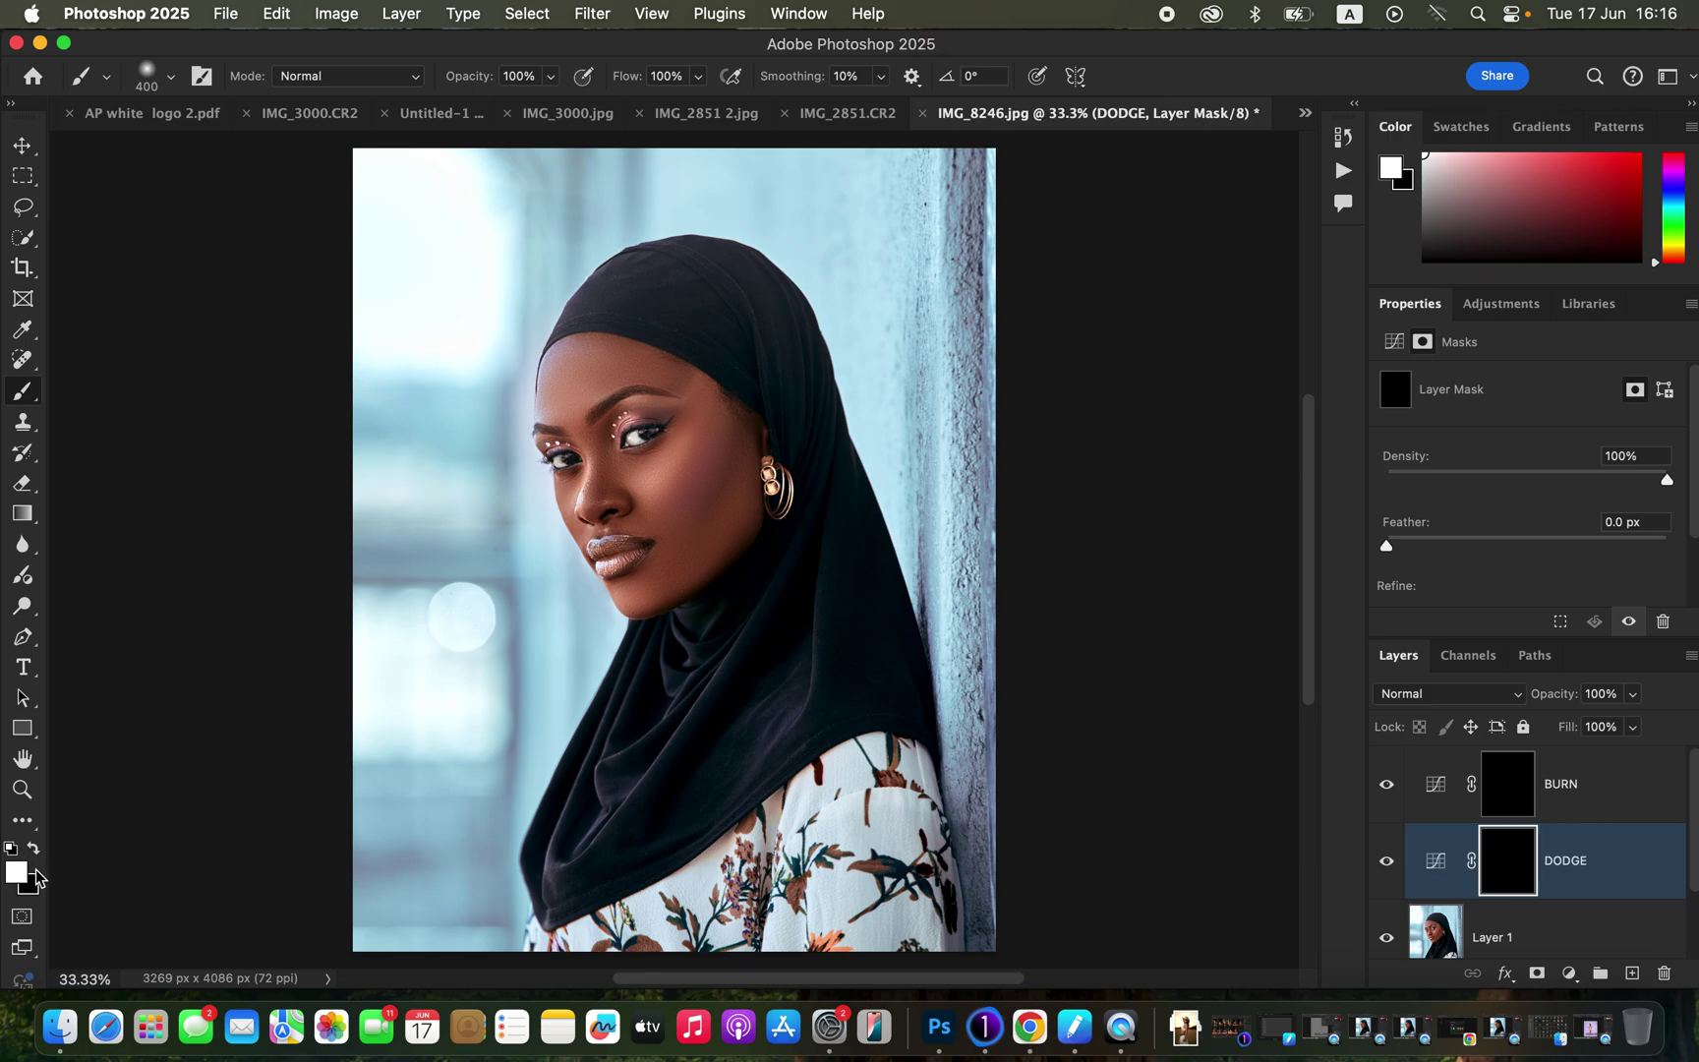
# Swap foreground and background colours until white is the painting colour
pyautogui.click(35, 848)
pyautogui.click(34, 847)
pyautogui.click(35, 849)
pyautogui.click(34, 849)
pyautogui.click(35, 848)
pyautogui.click(34, 847)
pyautogui.click(34, 847)
pyautogui.click(34, 848)
pyautogui.click(35, 848)
pyautogui.click(34, 848)
pyautogui.press('x')
pyautogui.press('x')
pyautogui.press('x')
pyautogui.press('x')
# Shrink the brush to 125 px and paint white over the cheek, chin and forehead
pyautogui.press('[')
pyautogui.press('[')
pyautogui.press('[')
pyautogui.press('[')
pyautogui.press('[')
pyautogui.press('[')
pyautogui.moveTo(646, 484); pyautogui.dragTo(681, 445)
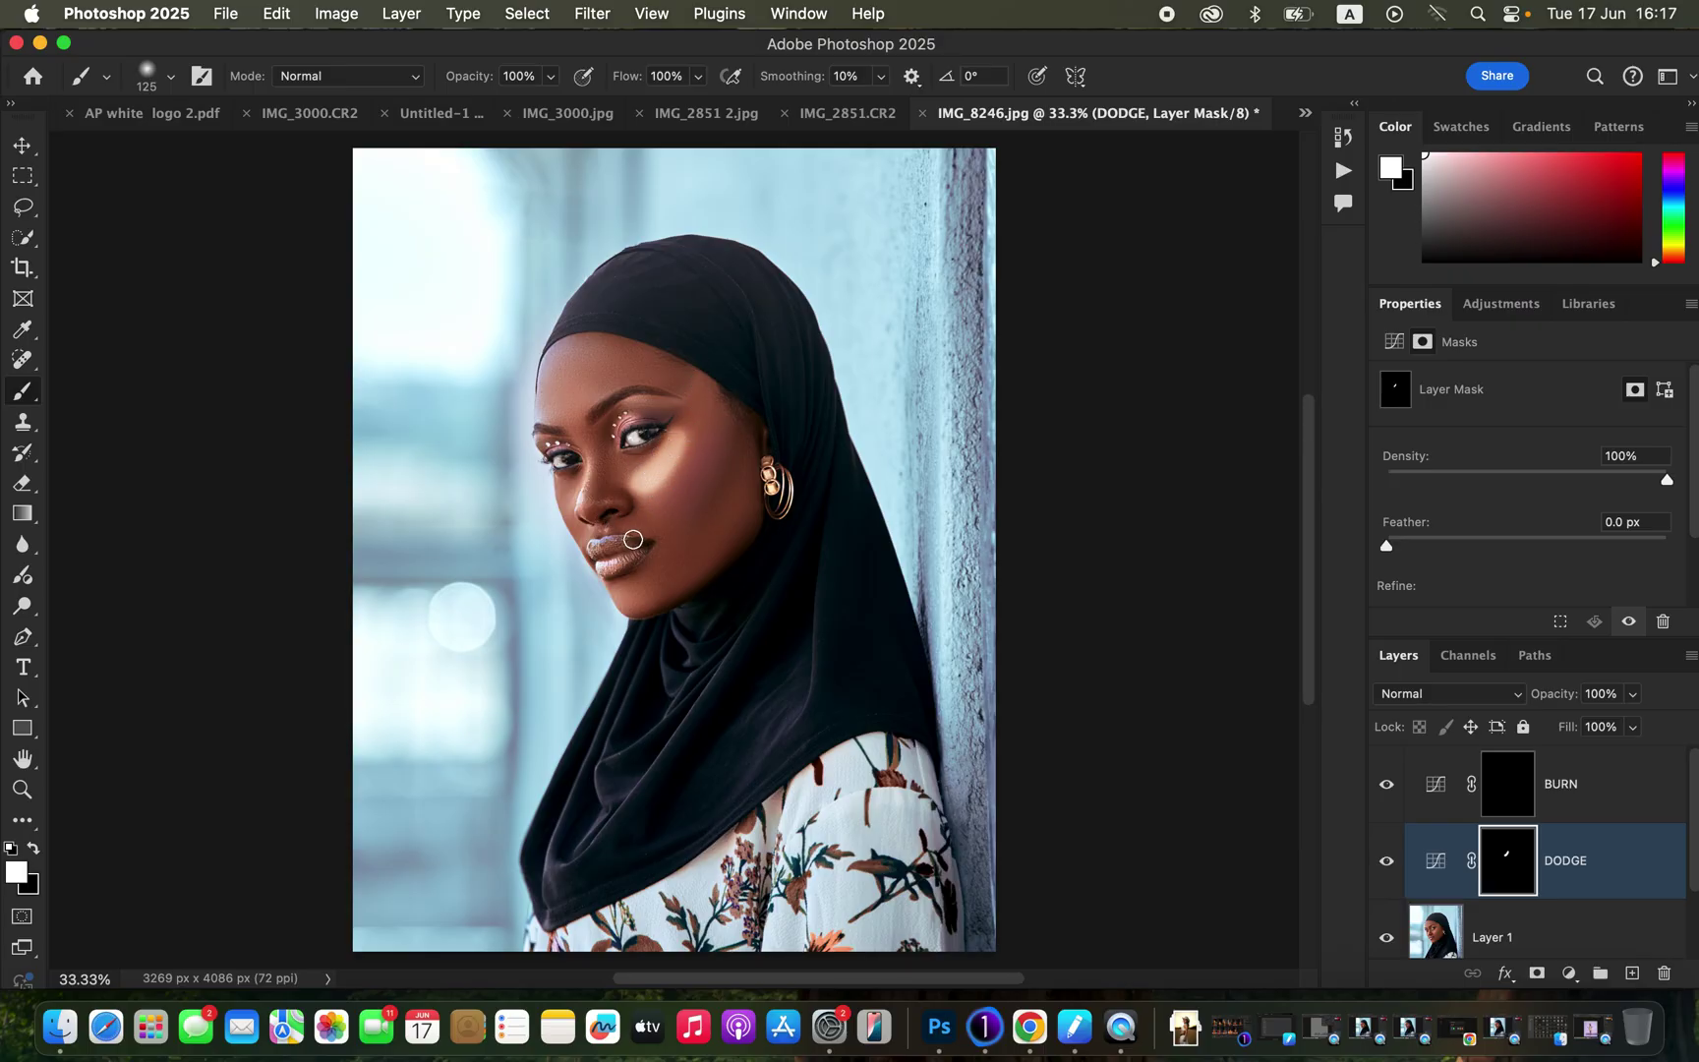
pyautogui.moveTo(636, 596); pyautogui.dragTo(637, 585)
pyautogui.moveTo(574, 376); pyautogui.dragTo(587, 375)
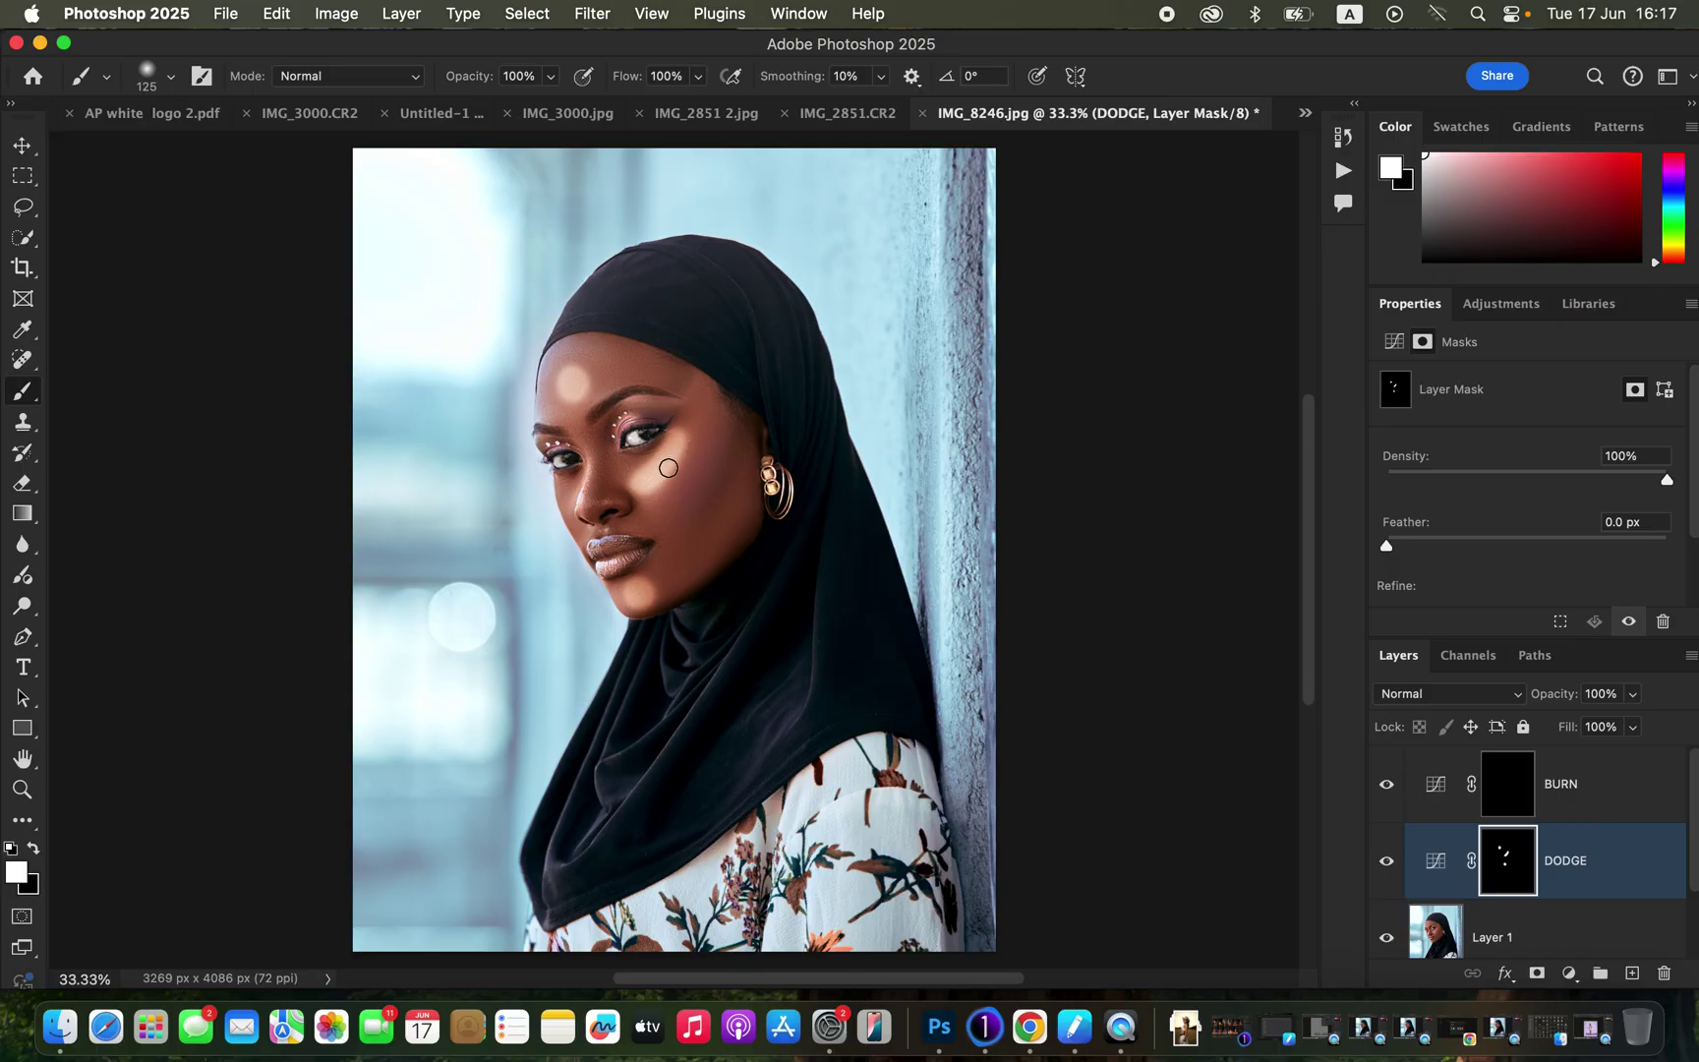
# Paint the BURN mask over the right cheek, nose bridge (100 px brush) and brow, then reselect DODGE
pyautogui.click(1505, 804)
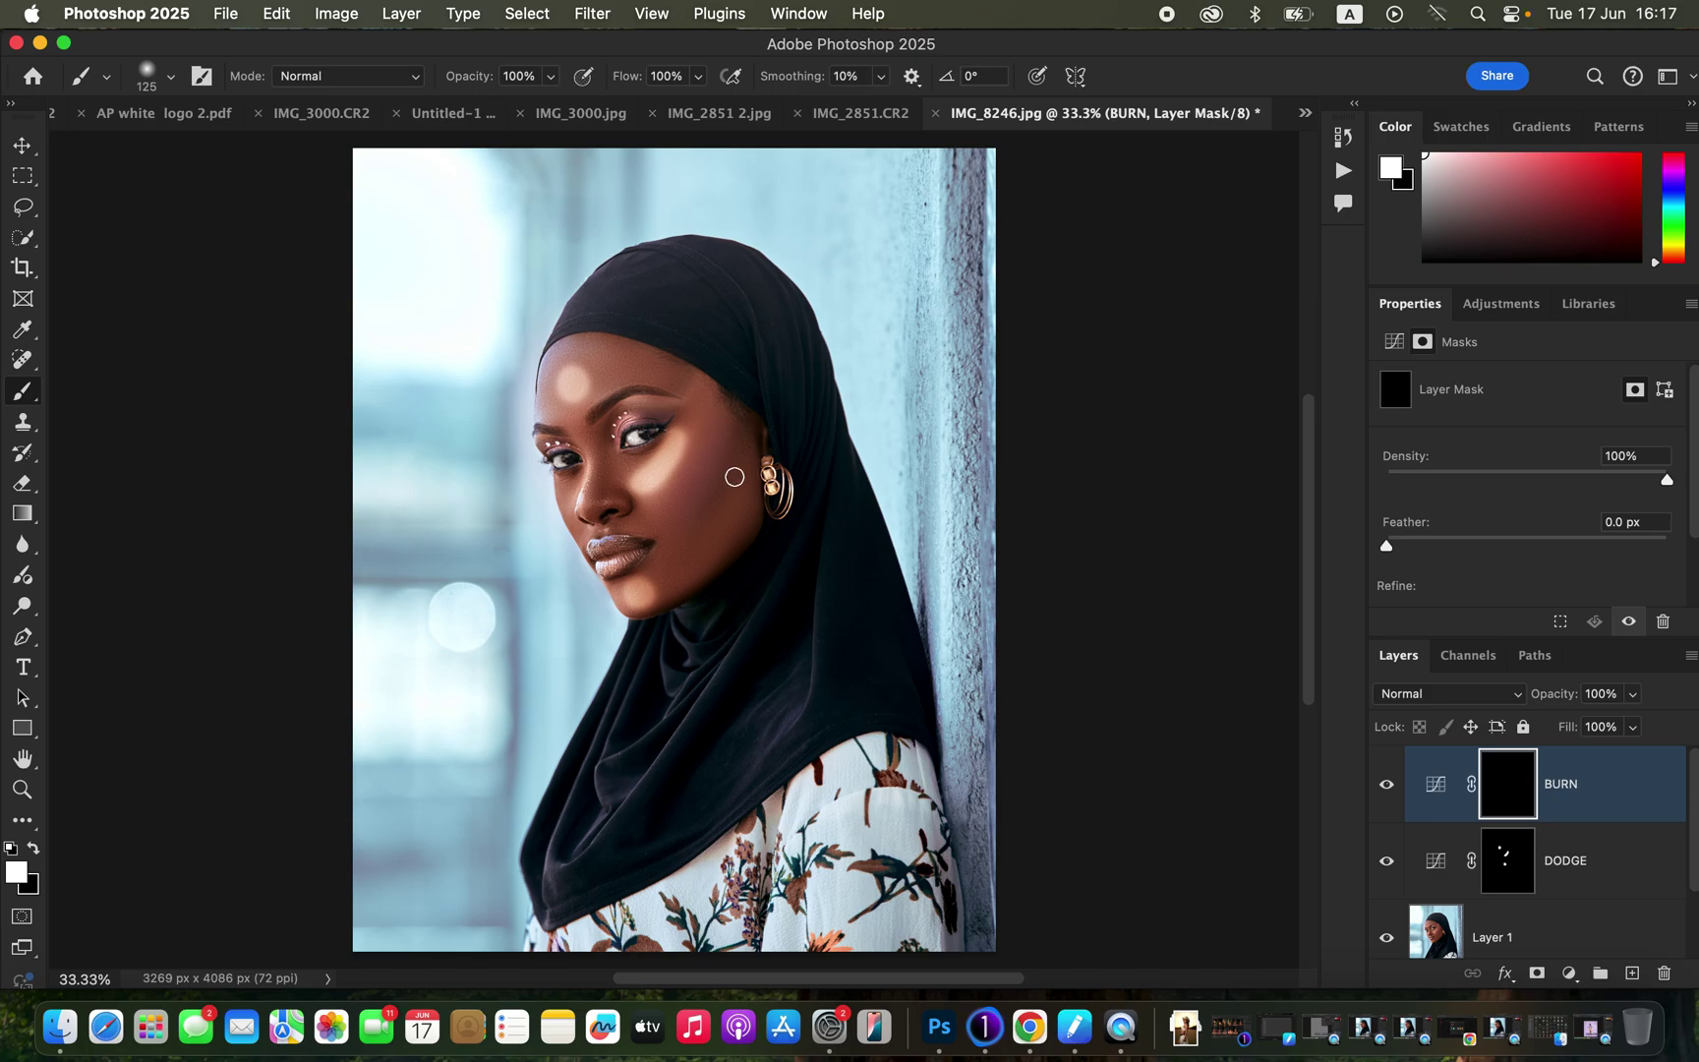
pyautogui.moveTo(727, 447)
pyautogui.mouseDown()
pyautogui.moveTo(687, 527)
pyautogui.moveTo(732, 454)
pyautogui.mouseUp()
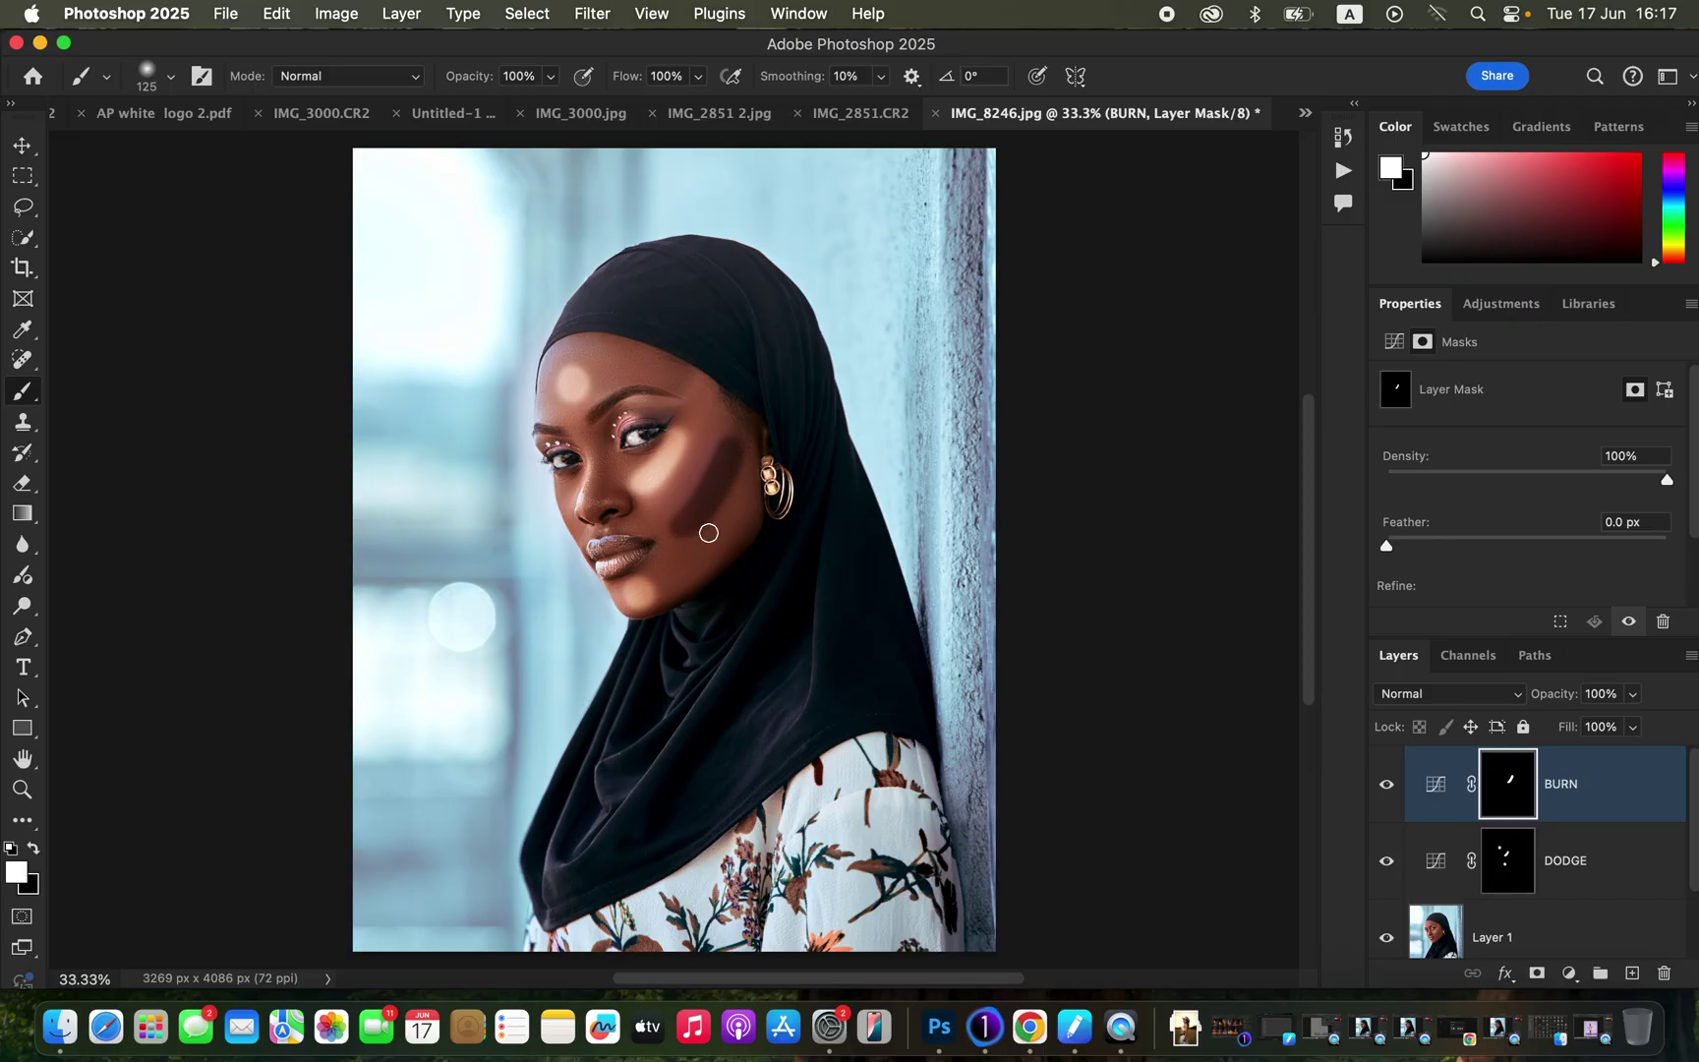
pyautogui.press('[')
pyautogui.press('[')
pyautogui.press('[')
pyautogui.press('[')
pyautogui.moveTo(604, 481)
pyautogui.mouseDown()
pyautogui.moveTo(596, 506)
pyautogui.moveTo(606, 433)
pyautogui.mouseUp()
pyautogui.moveTo(644, 372)
pyautogui.mouseDown()
pyautogui.moveTo(675, 373)
pyautogui.moveTo(636, 369)
pyautogui.moveTo(674, 398)
pyautogui.mouseUp()
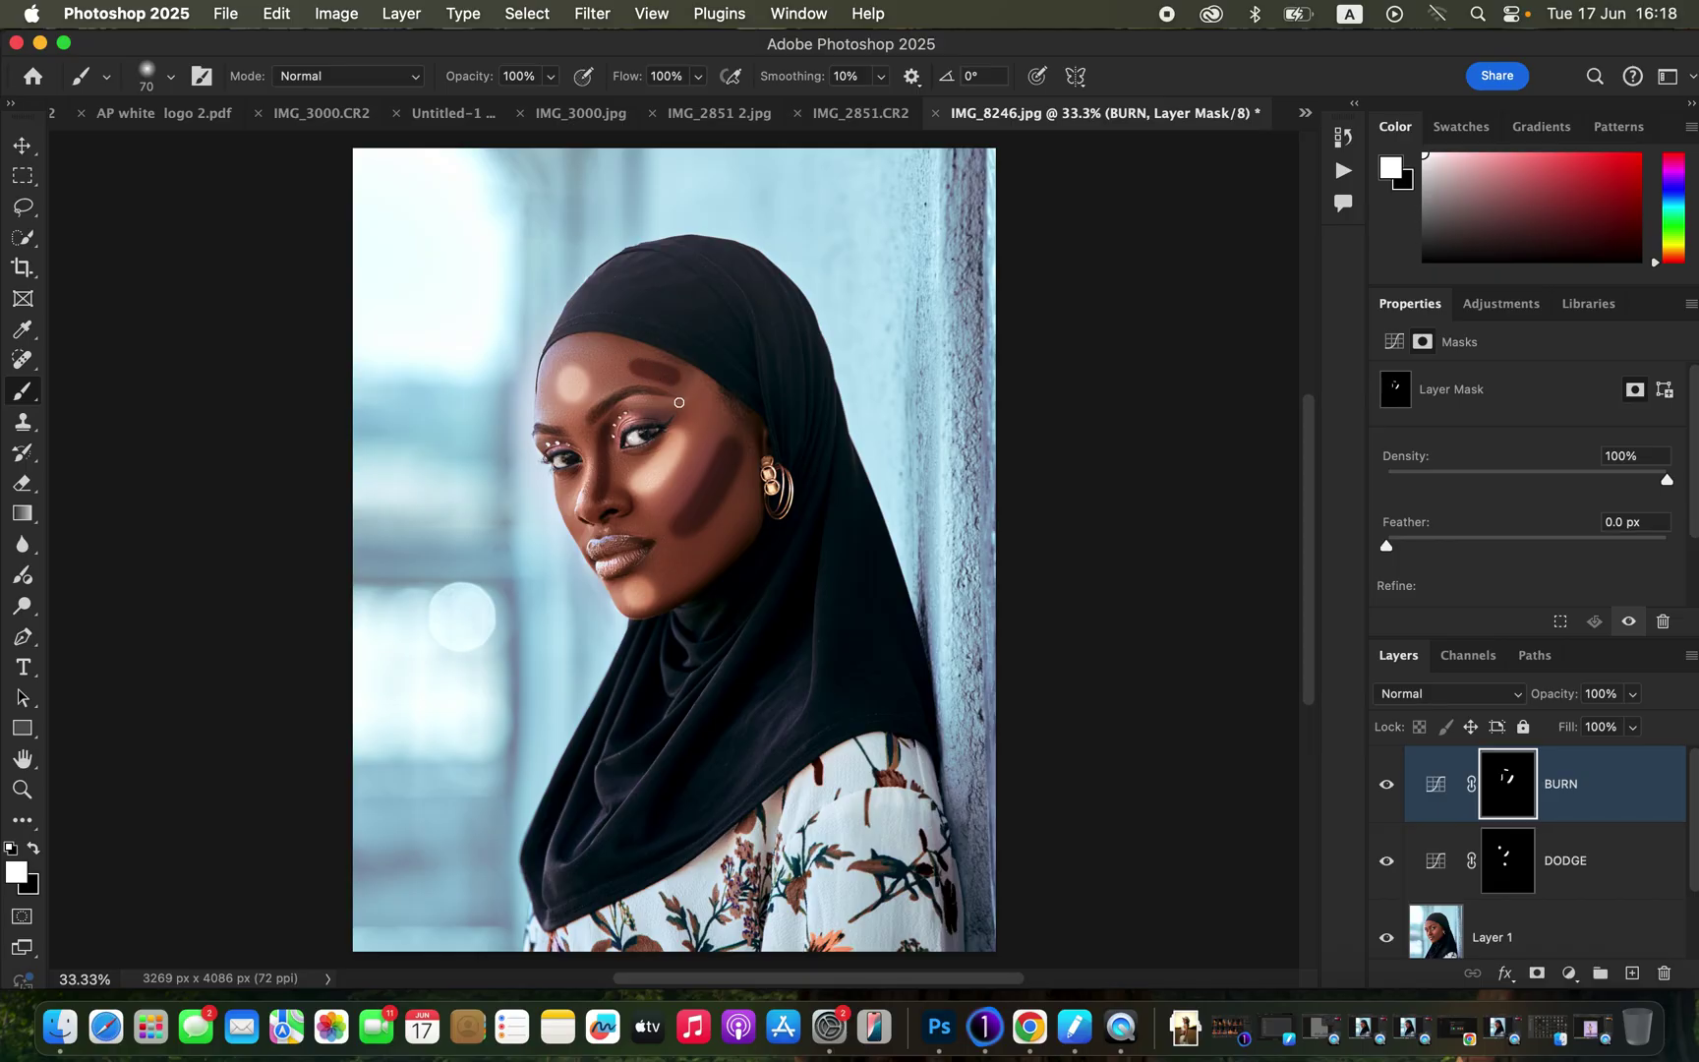
pyautogui.click(1507, 860)
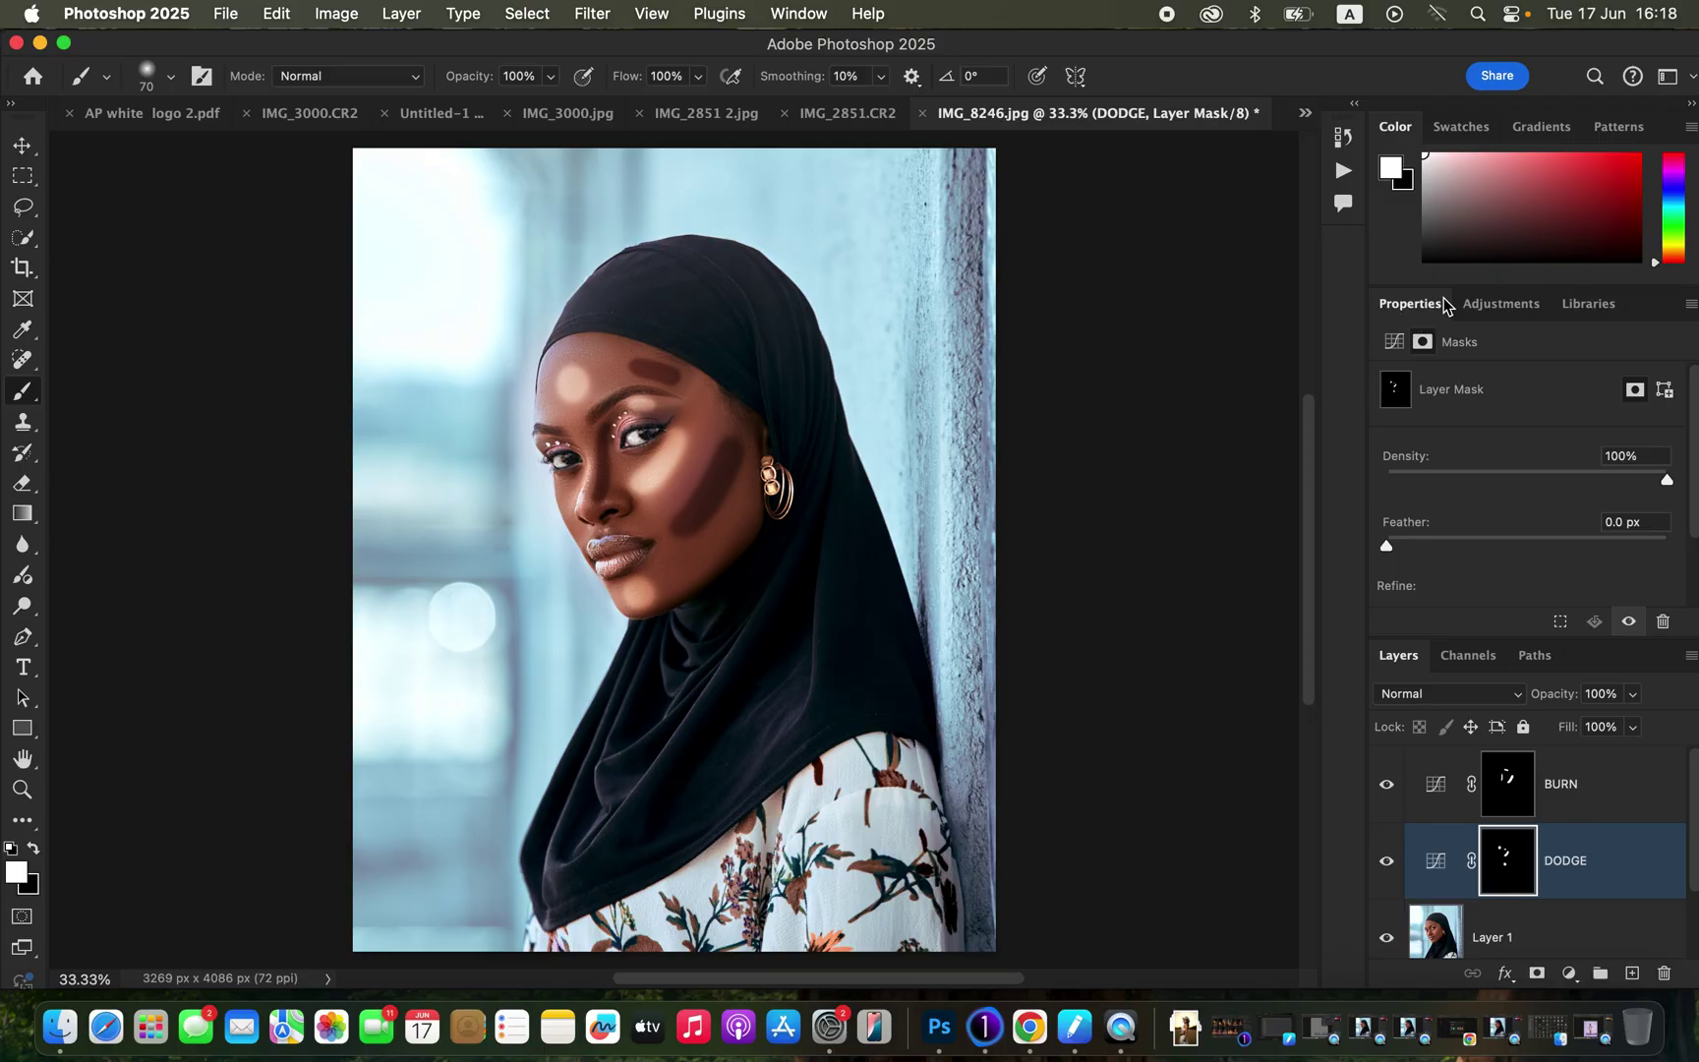
pyautogui.click(799, 14)
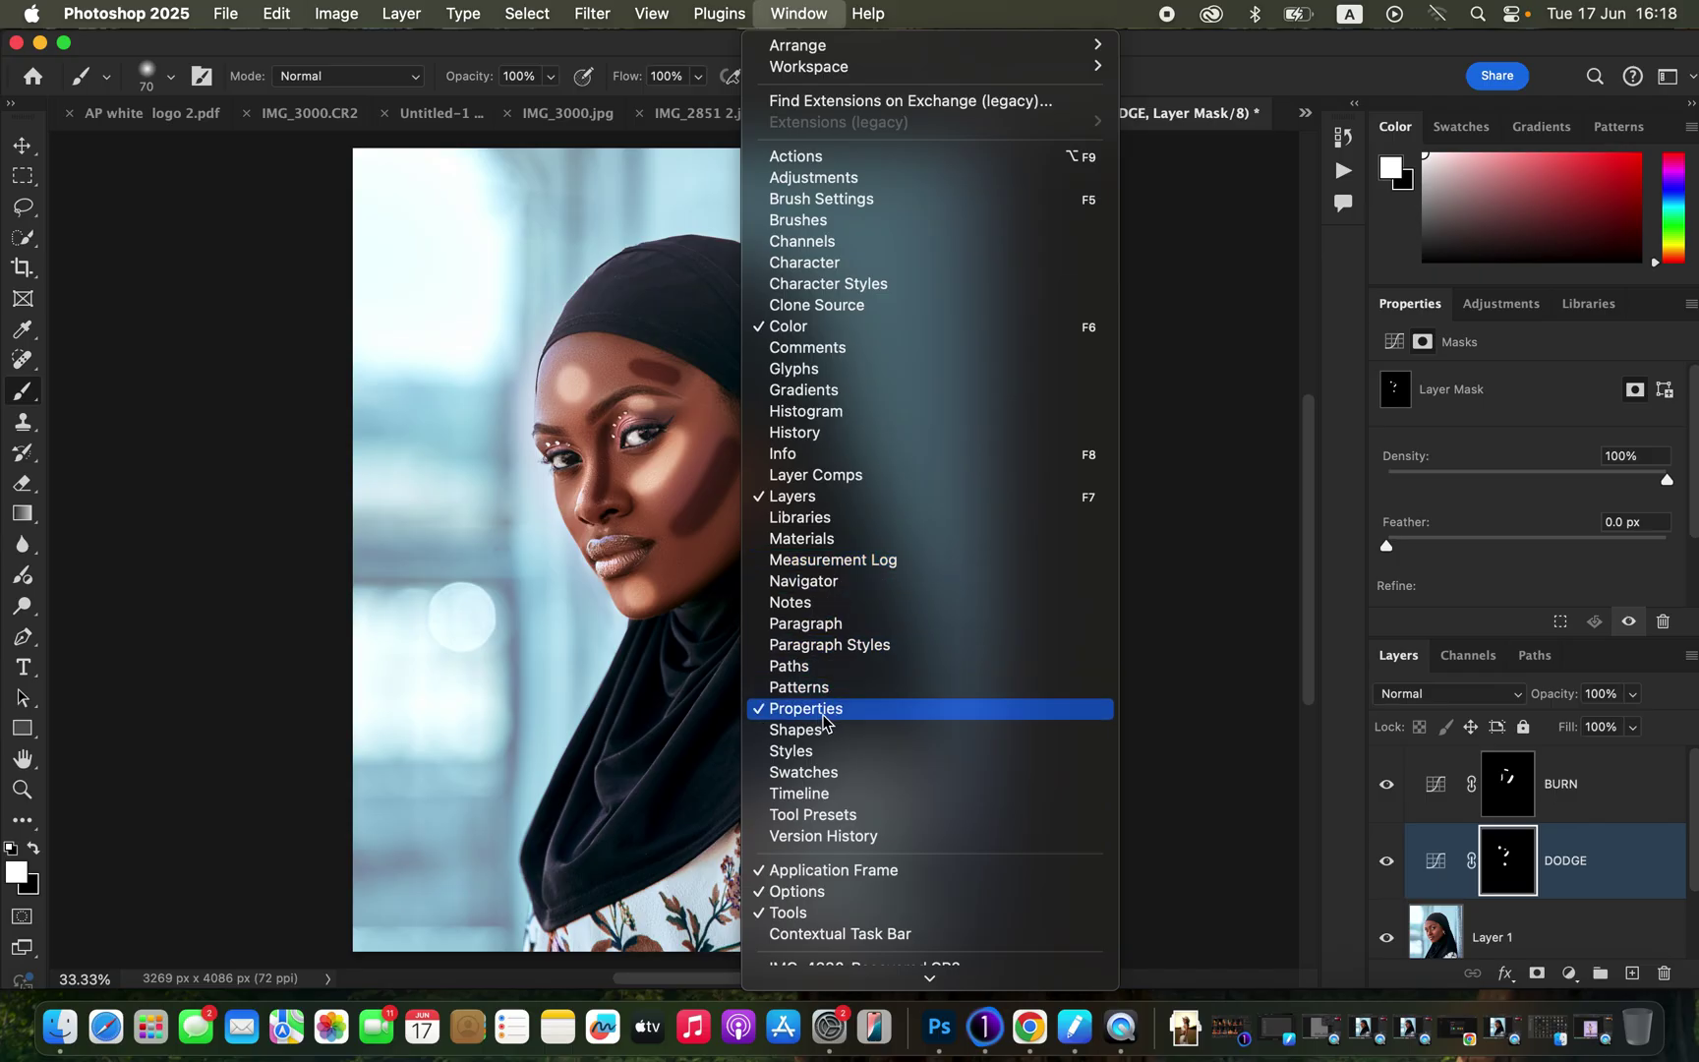
# Set the DODGE mask's Feather to 82.9 px in the Properties panel
pyautogui.click(1249, 50)
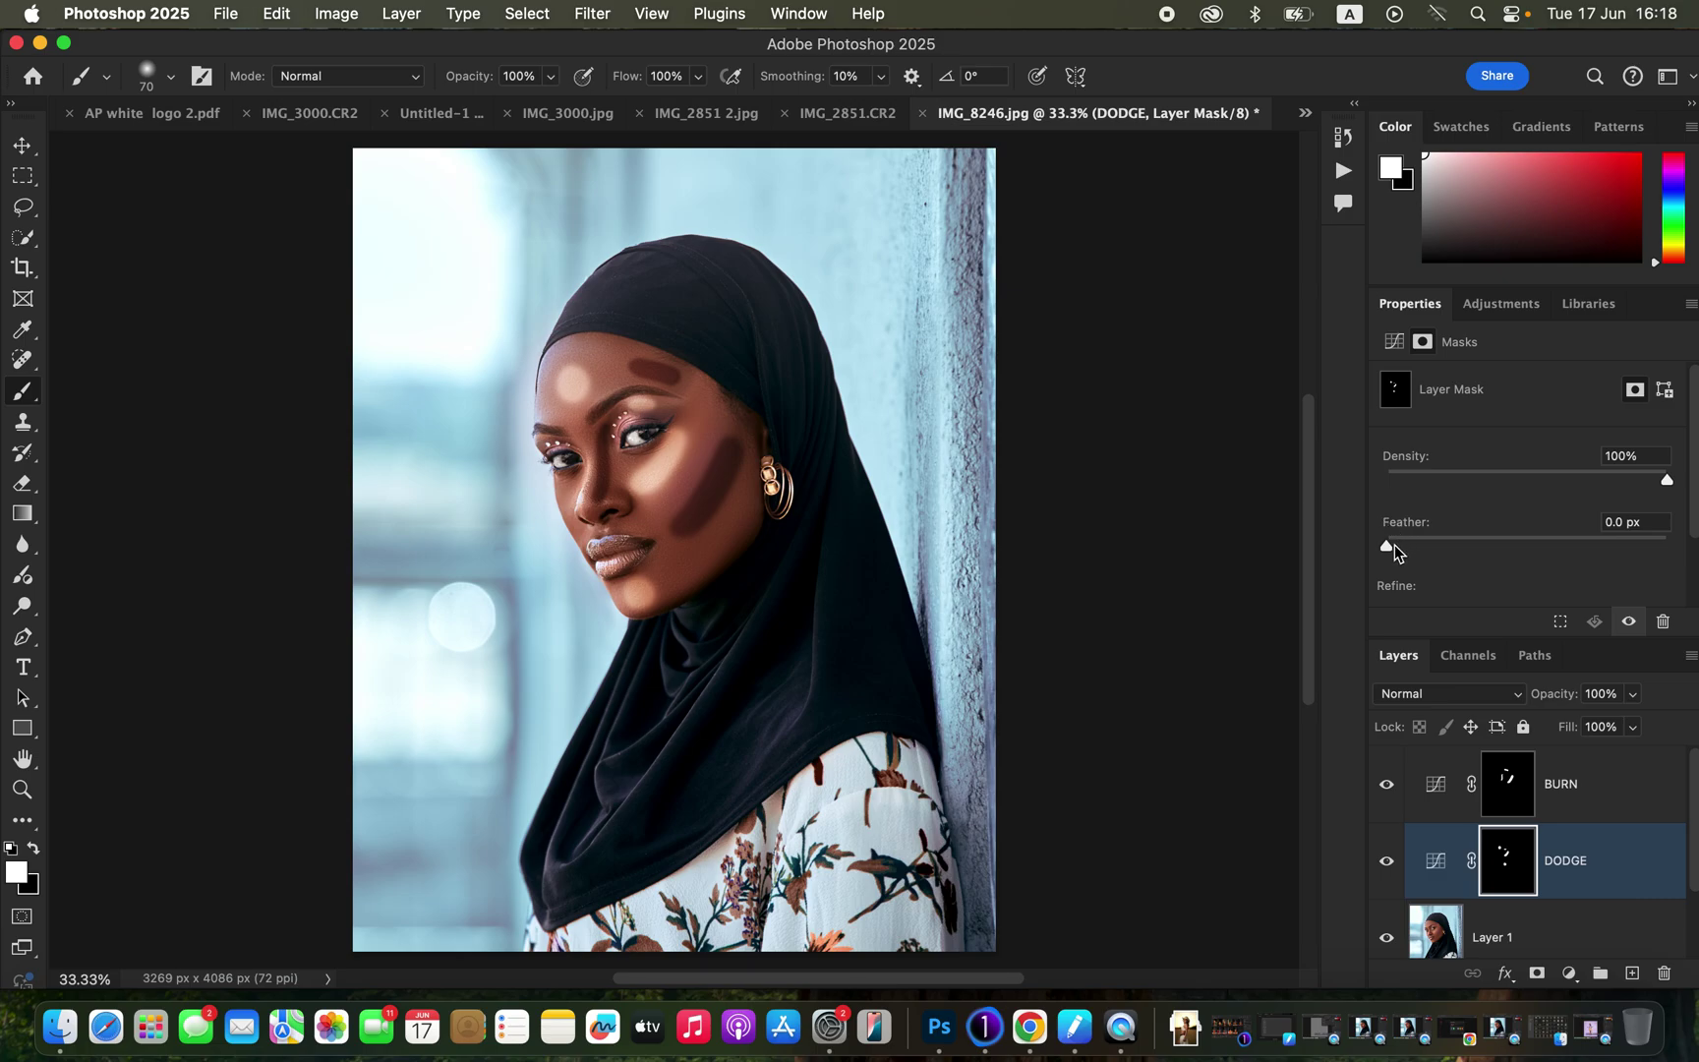
pyautogui.moveTo(1393, 555); pyautogui.dragTo(1552, 547)
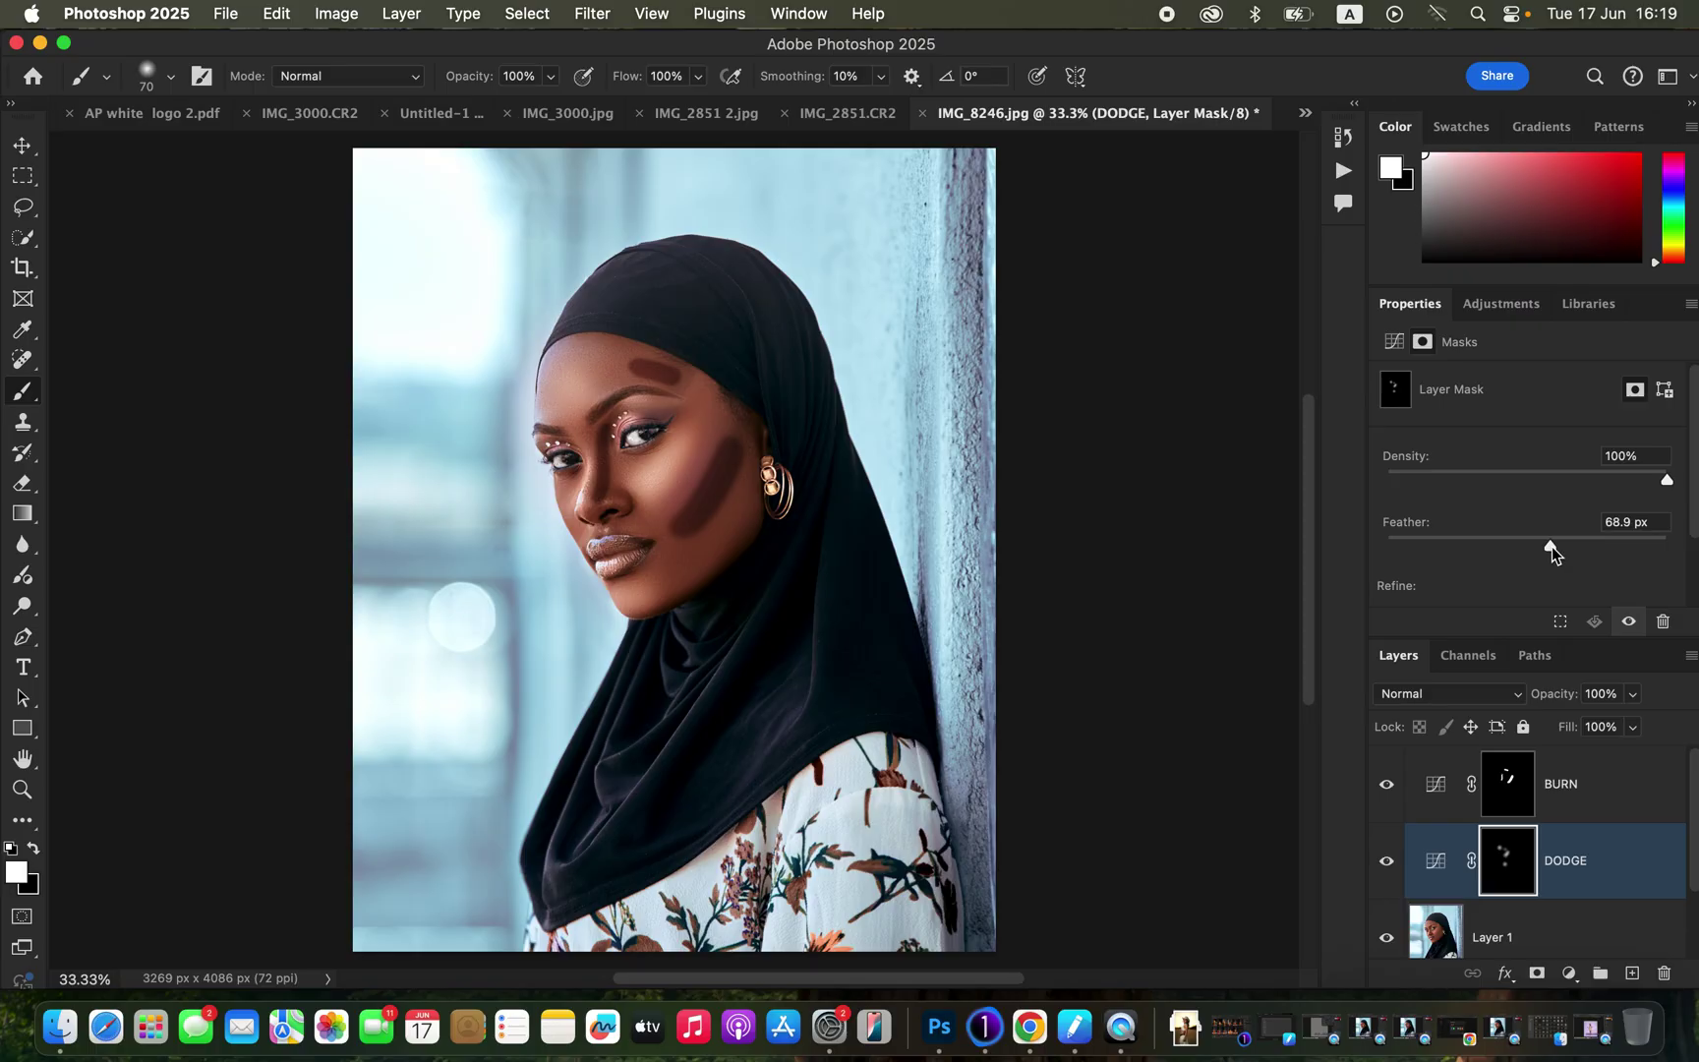
pyautogui.moveTo(1551, 546); pyautogui.dragTo(1559, 547)
# Select the BURN mask and set its Feather to 124.9 px
pyautogui.click(1508, 786)
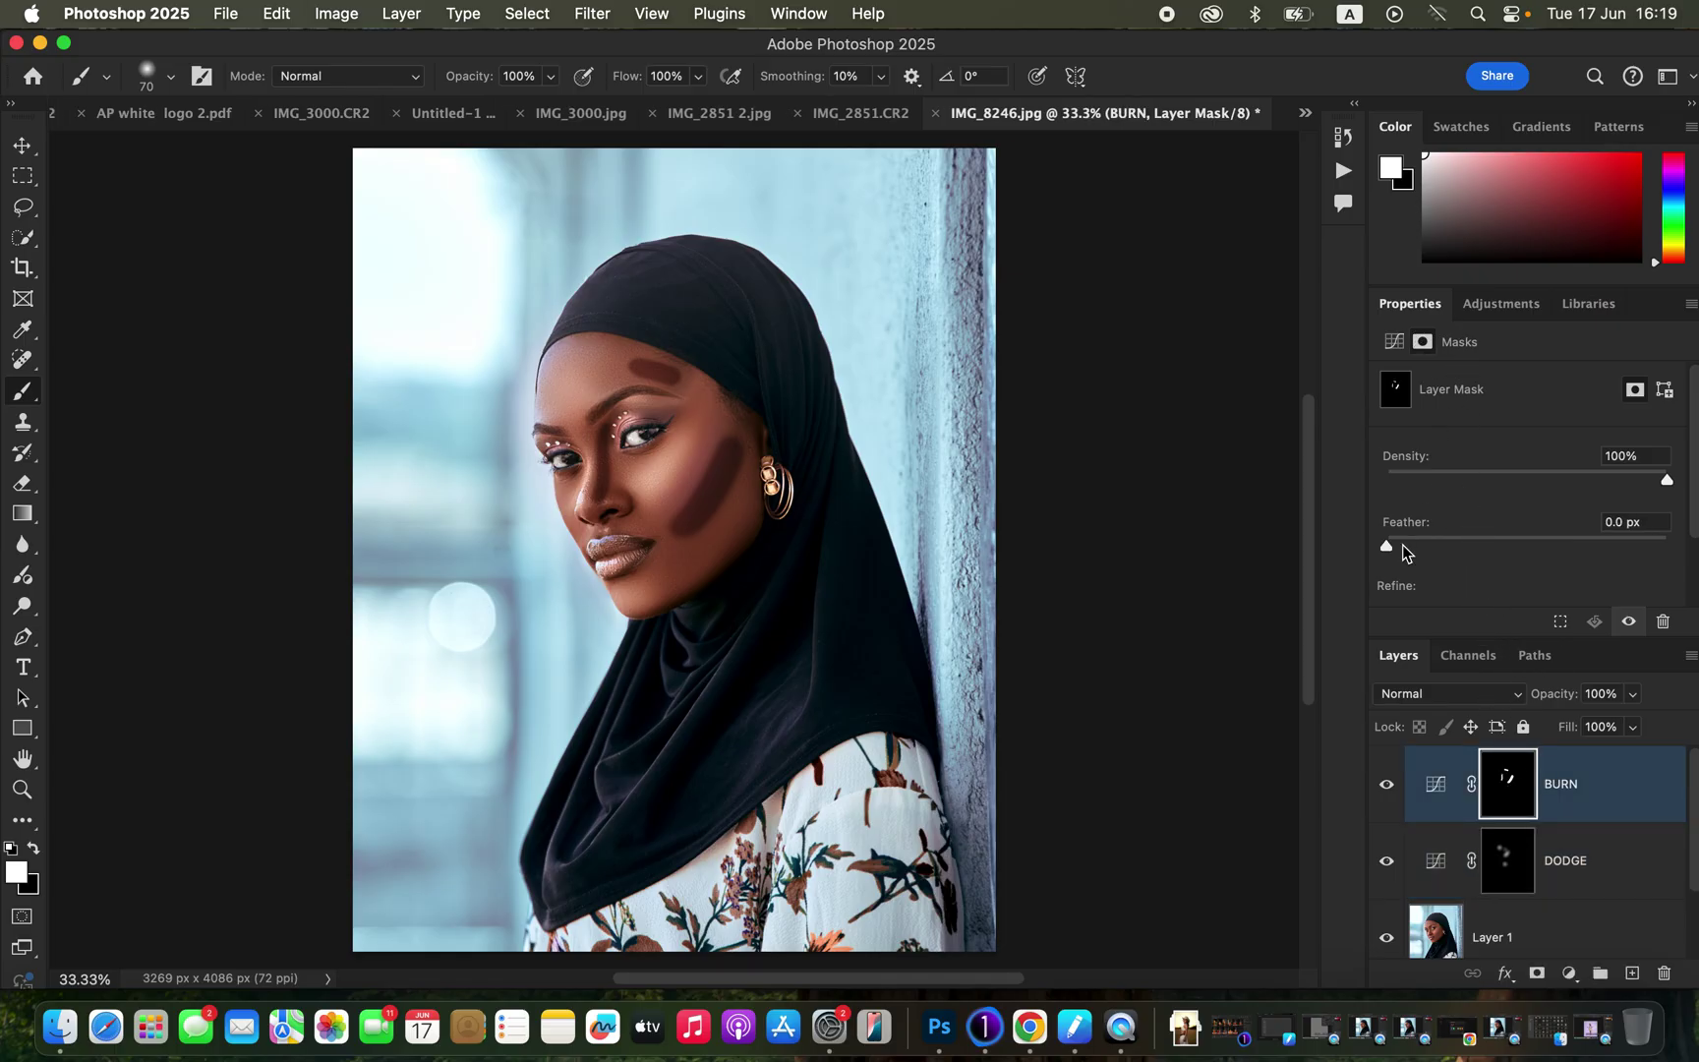
pyautogui.moveTo(1388, 547); pyautogui.dragTo(1575, 548)
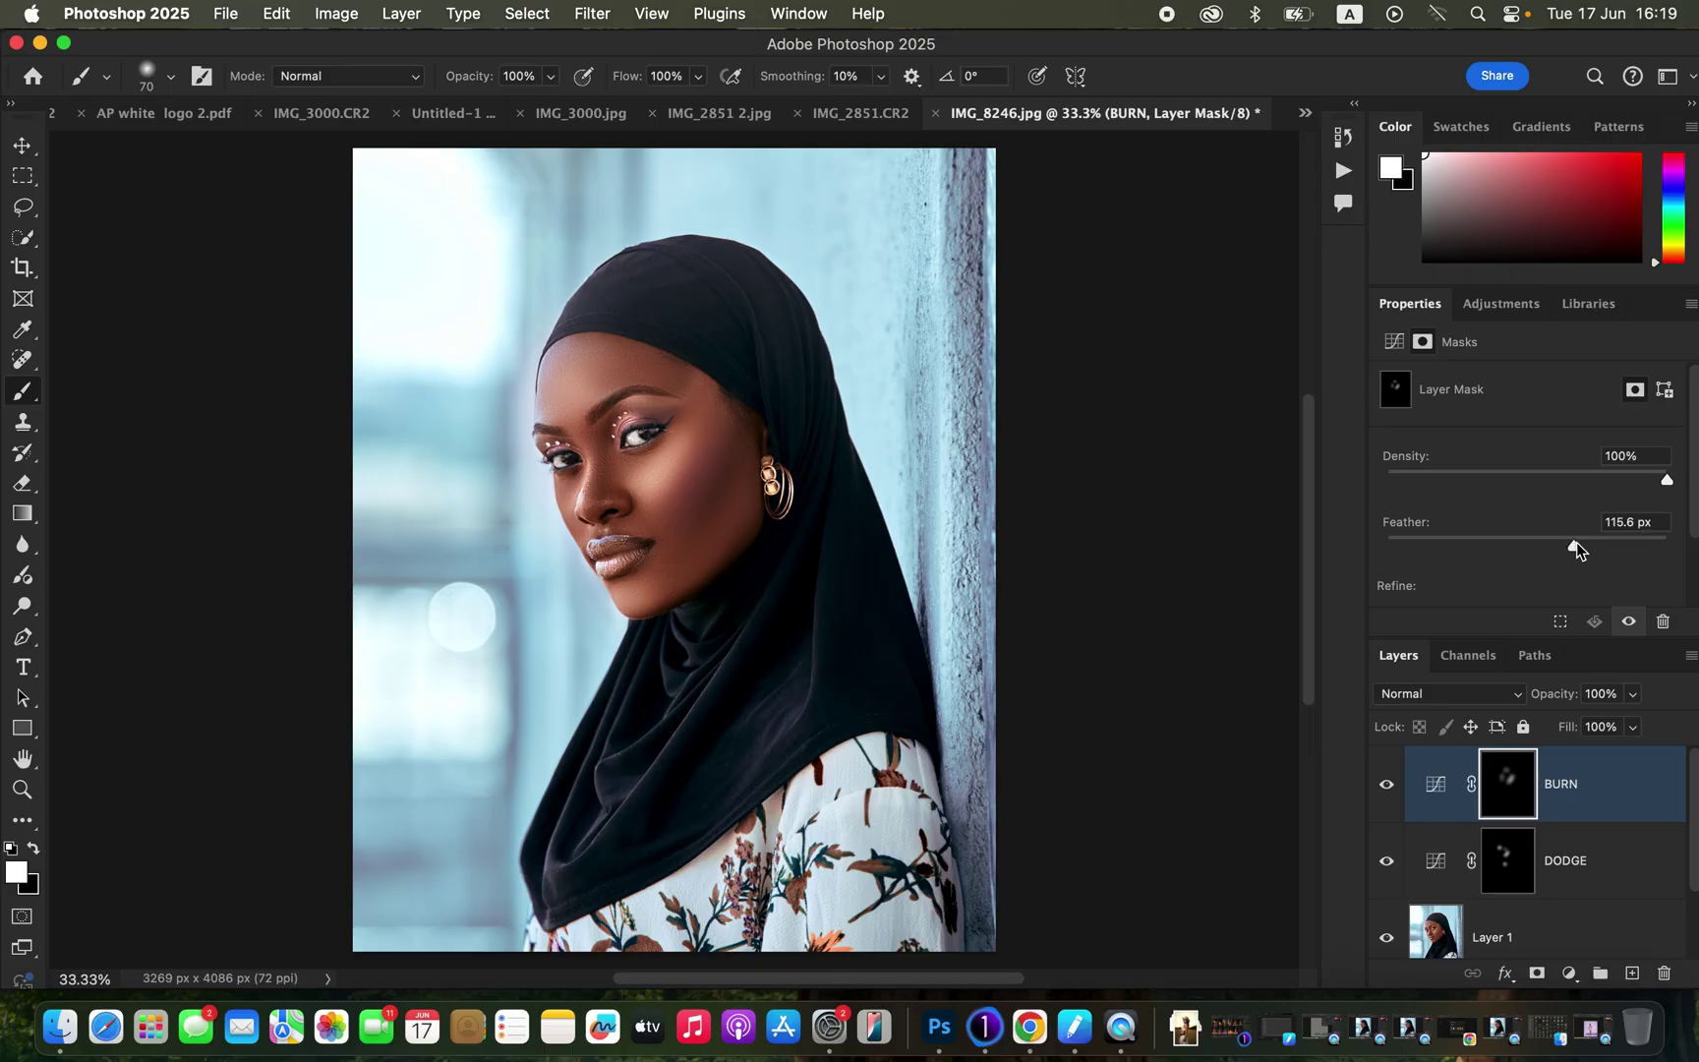
pyautogui.moveTo(1577, 546); pyautogui.dragTo(1579, 547)
# Toggle the BURN and DODGE layers off and on to compare their effects
pyautogui.click(1388, 793)
pyautogui.click(1388, 794)
pyautogui.click(1387, 793)
pyautogui.click(1388, 792)
pyautogui.click(1386, 861)
pyautogui.click(1387, 866)
pyautogui.click(1569, 973)
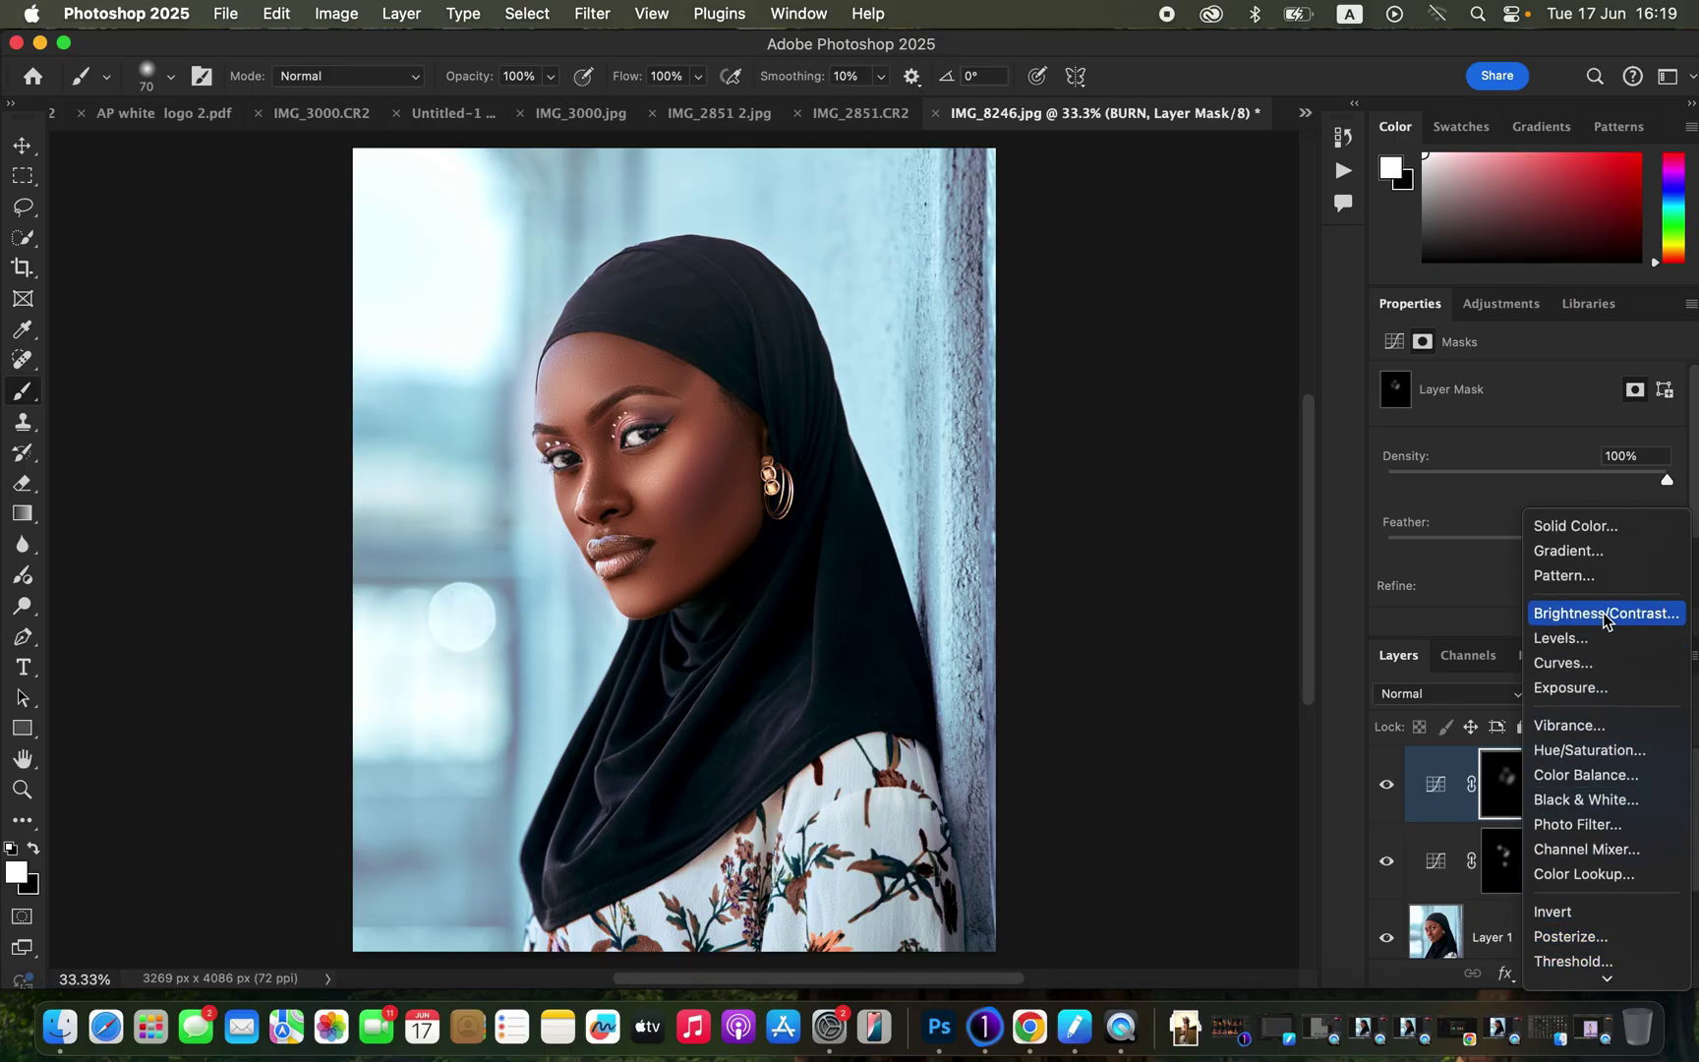
# Add a Curves 1 layer and pull the white input point to 184 to brighten
pyautogui.click(1593, 667)
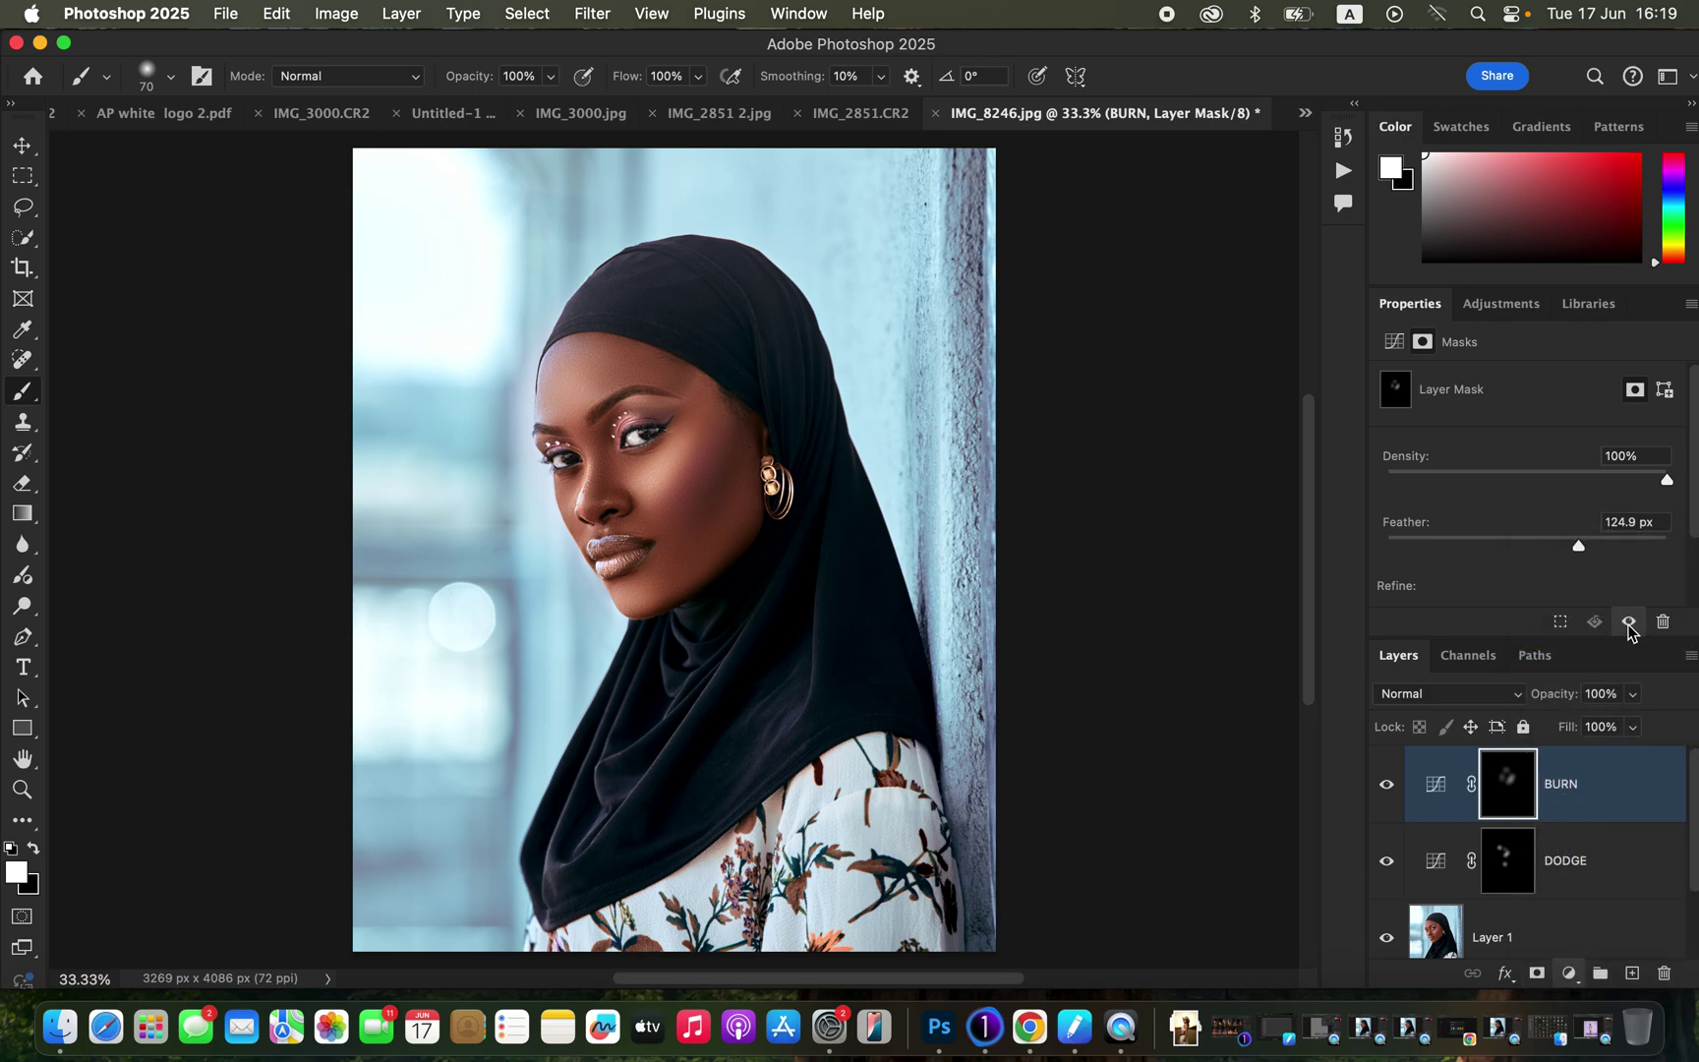
pyautogui.scroll(-3, 1688, 474)
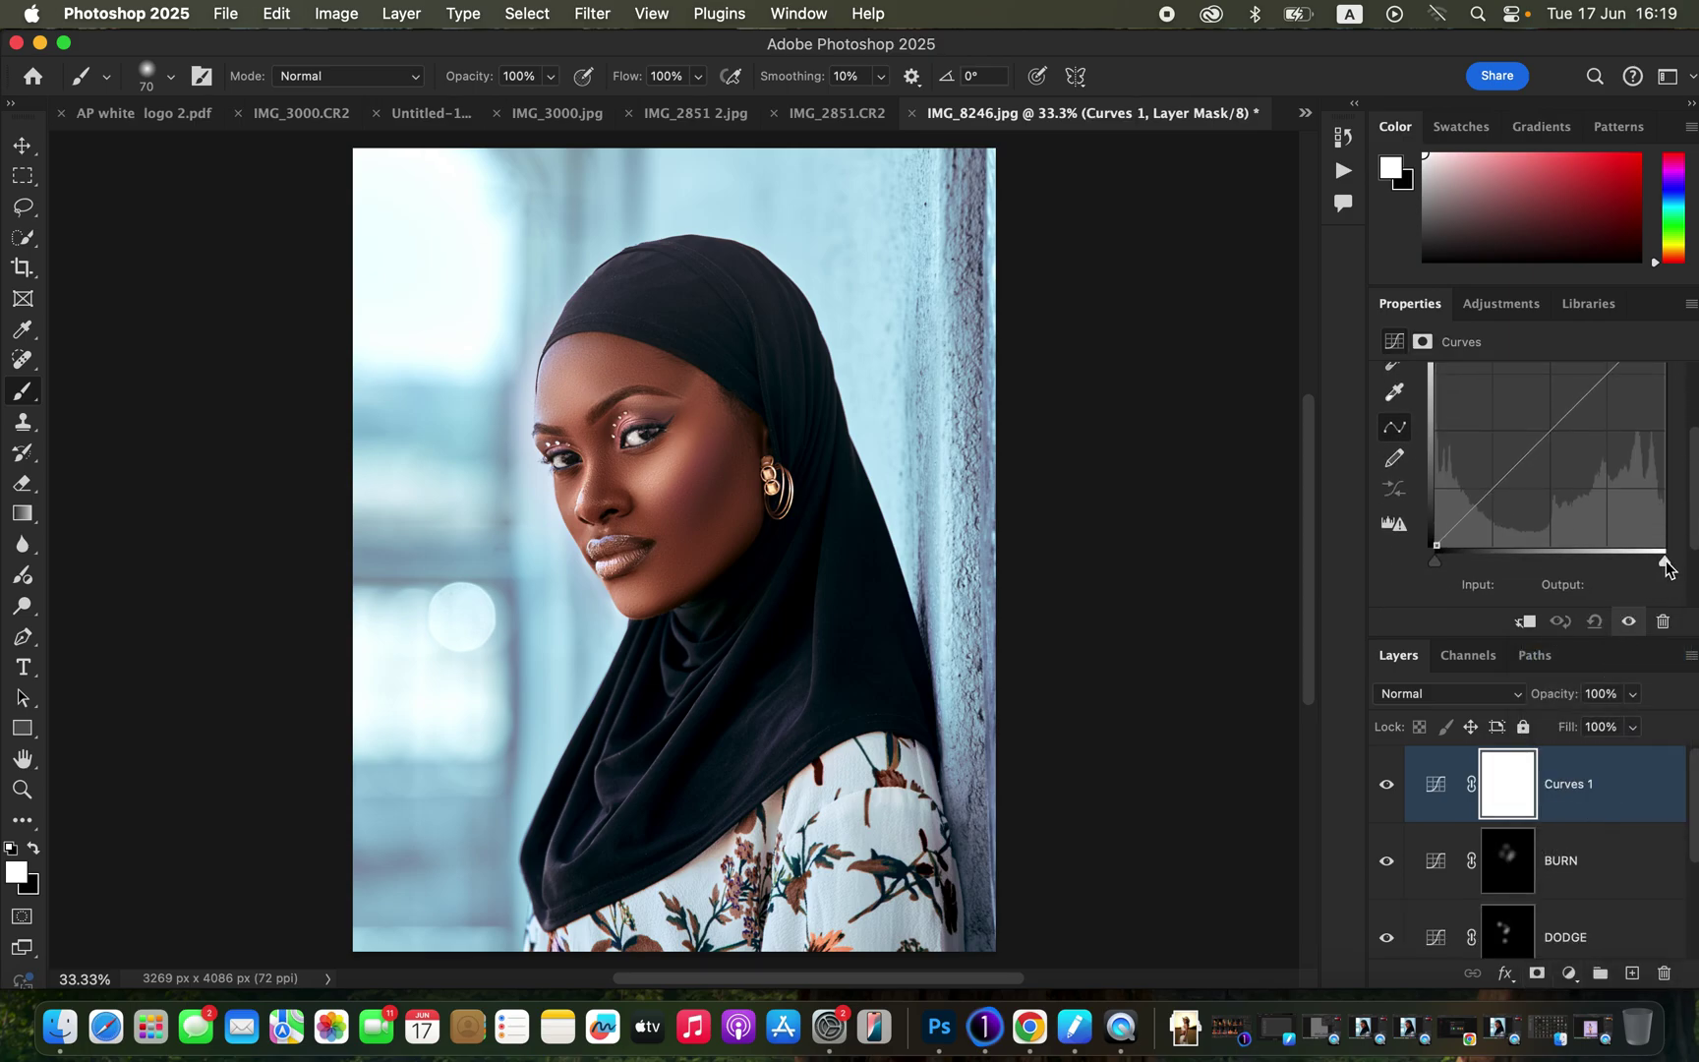
pyautogui.moveTo(1665, 567); pyautogui.dragTo(1601, 568)
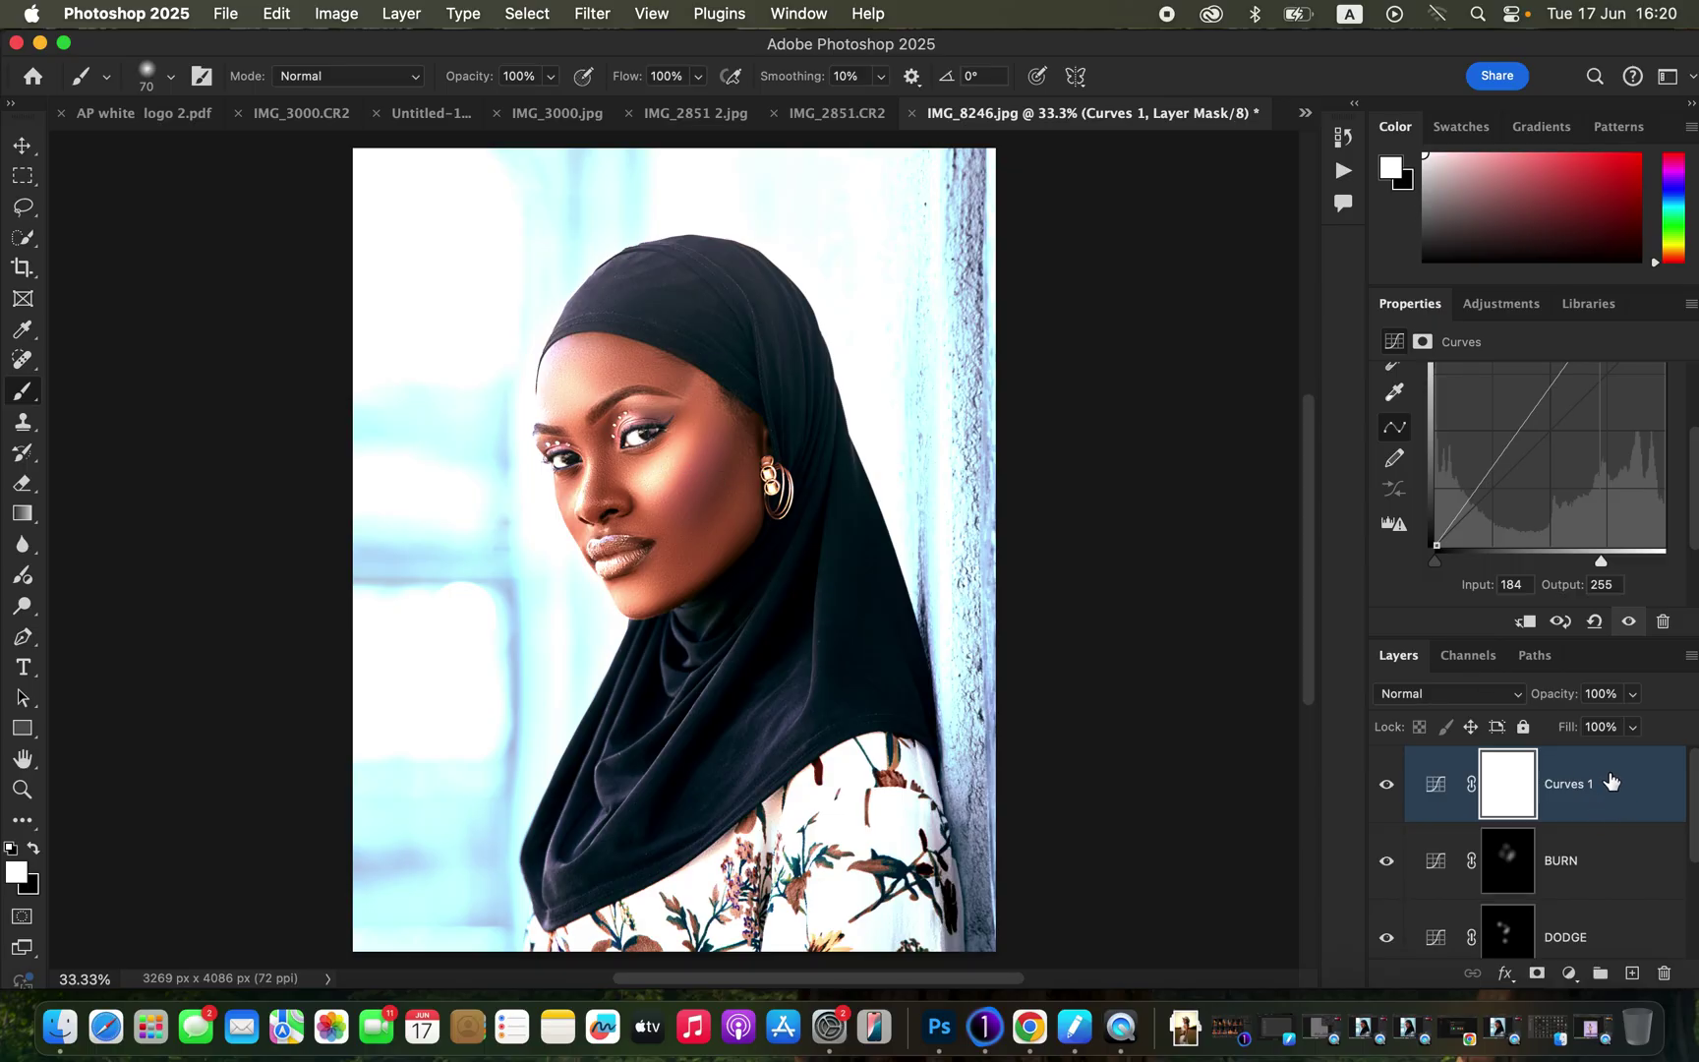
# In Curves 1's Blending Options, split the Underlying Layer black slider at 161/208 and apply
pyautogui.rightClick(1627, 804)
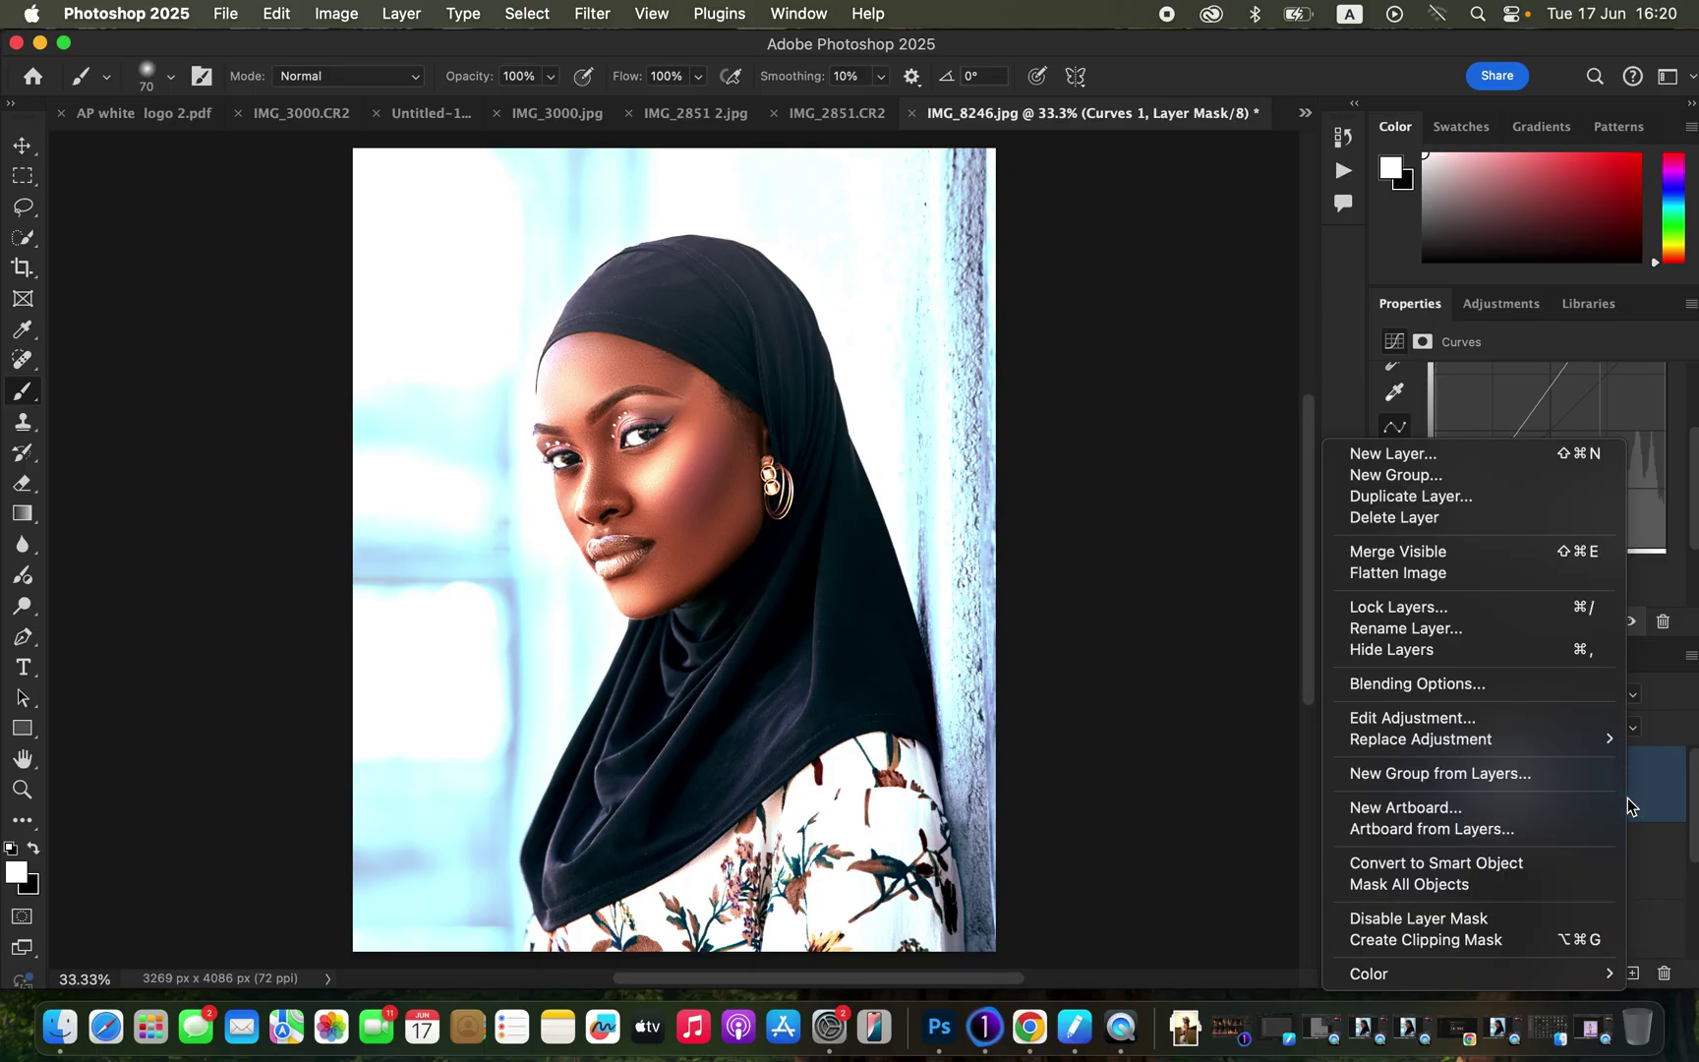
pyautogui.click(1492, 683)
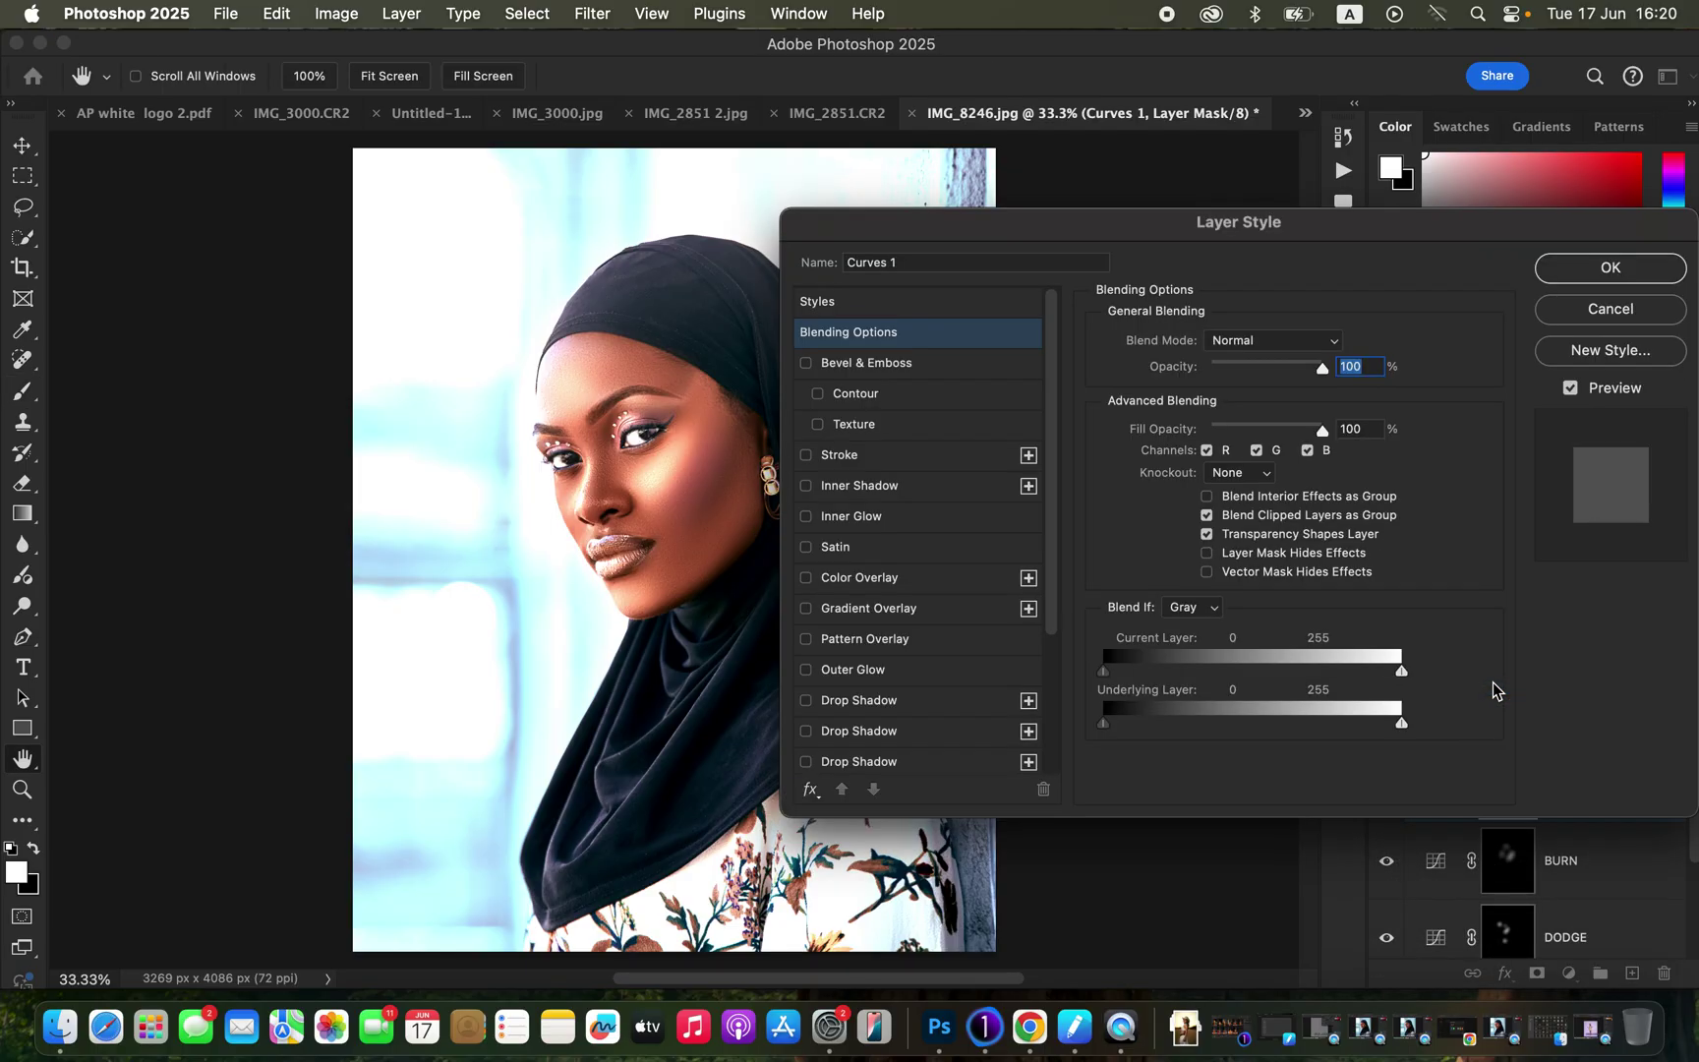
pyautogui.moveTo(1303, 221); pyautogui.dragTo(1398, 129)
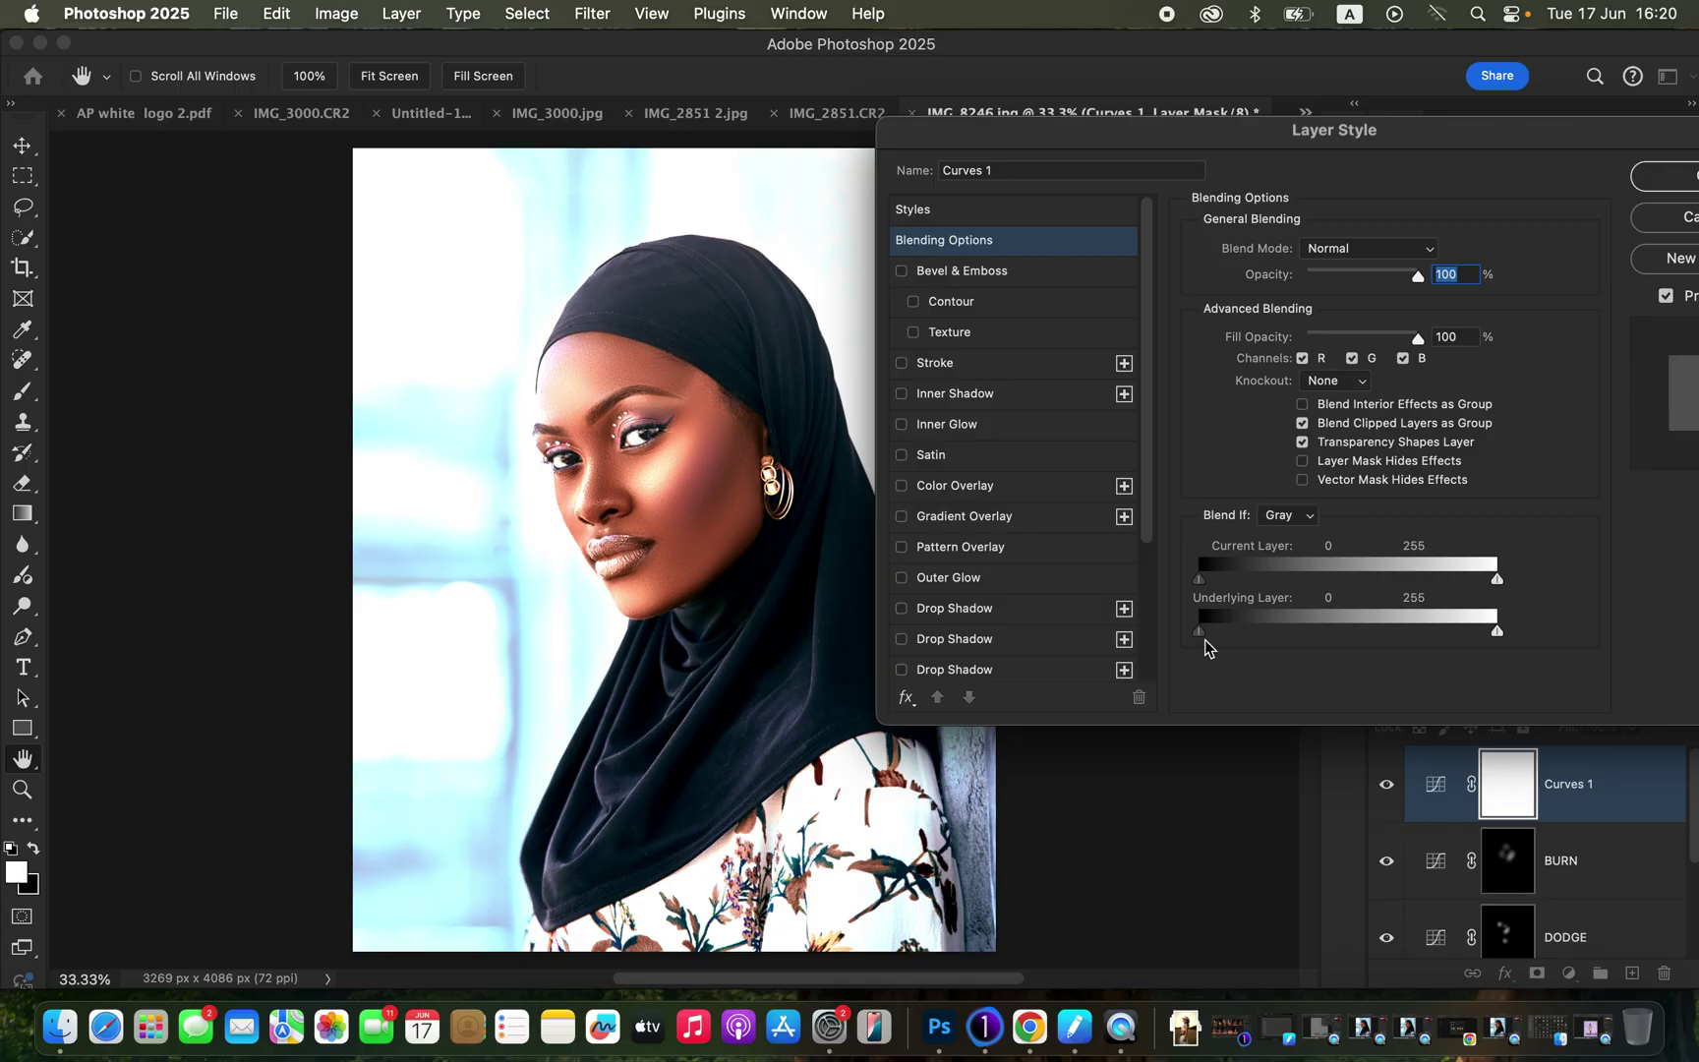
pyautogui.moveTo(1205, 634); pyautogui.dragTo(1290, 634)
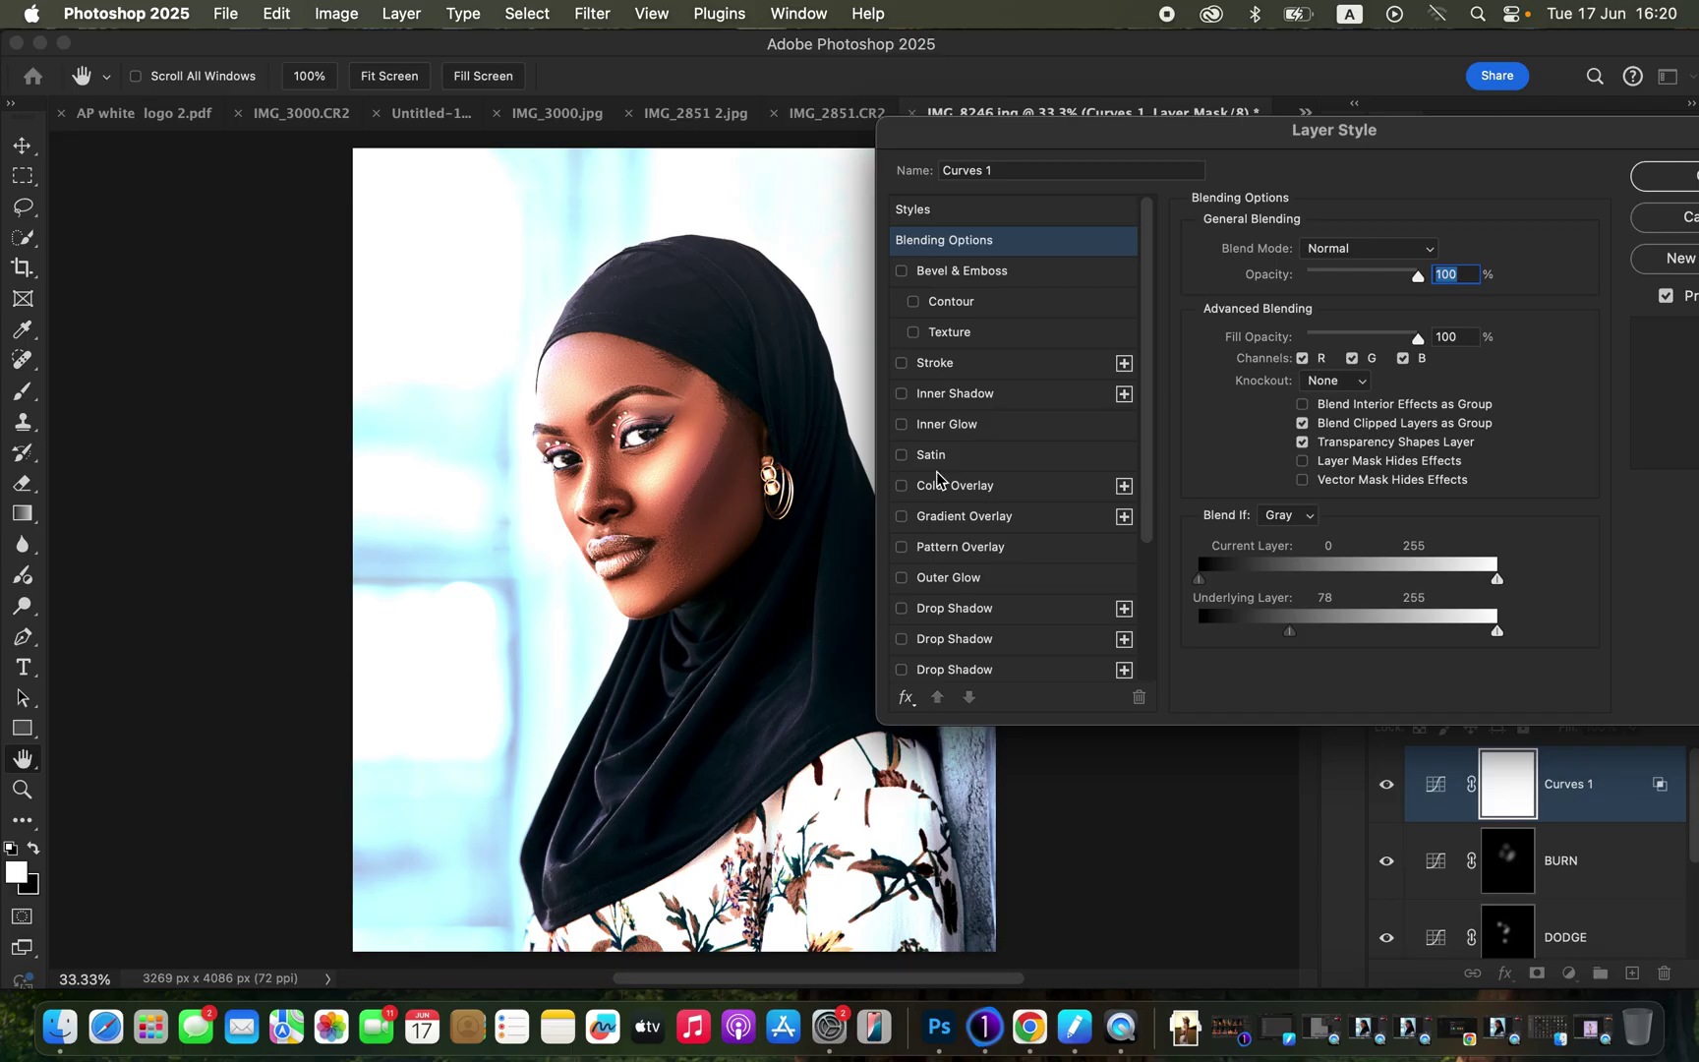
pyautogui.moveTo(1294, 638); pyautogui.dragTo(1390, 624)
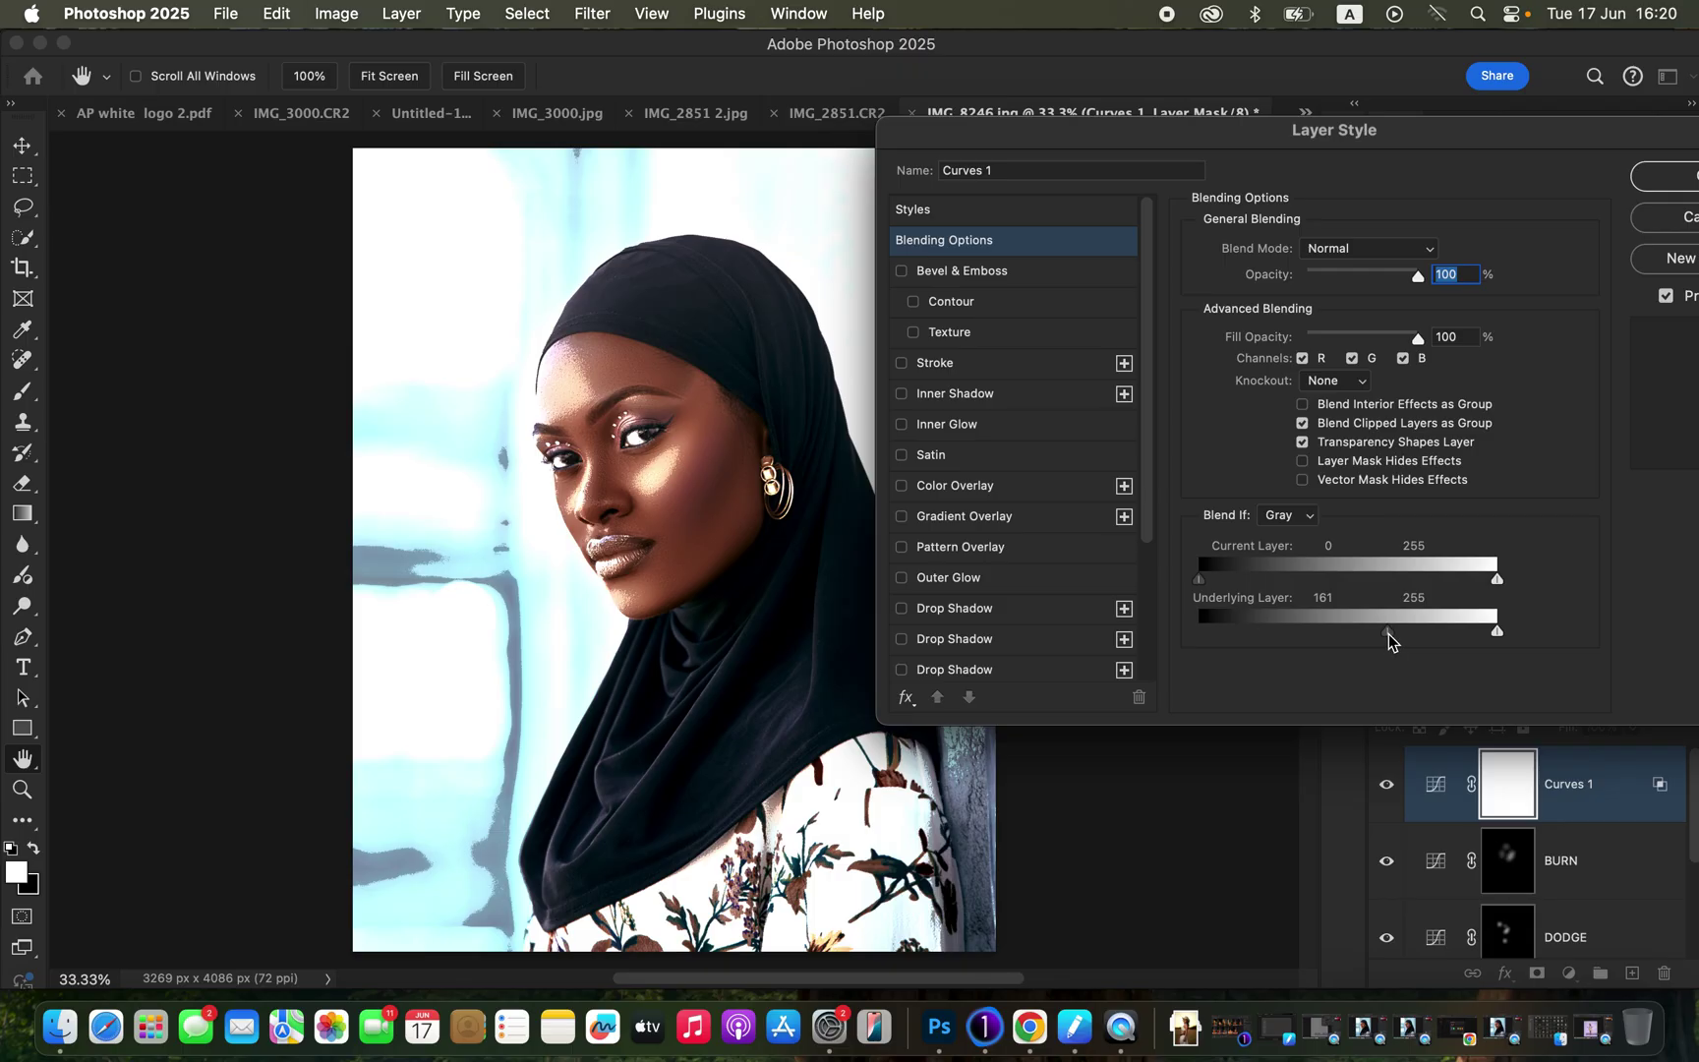
pyautogui.press('alt')
pyautogui.moveTo(1395, 641); pyautogui.dragTo(1443, 628)
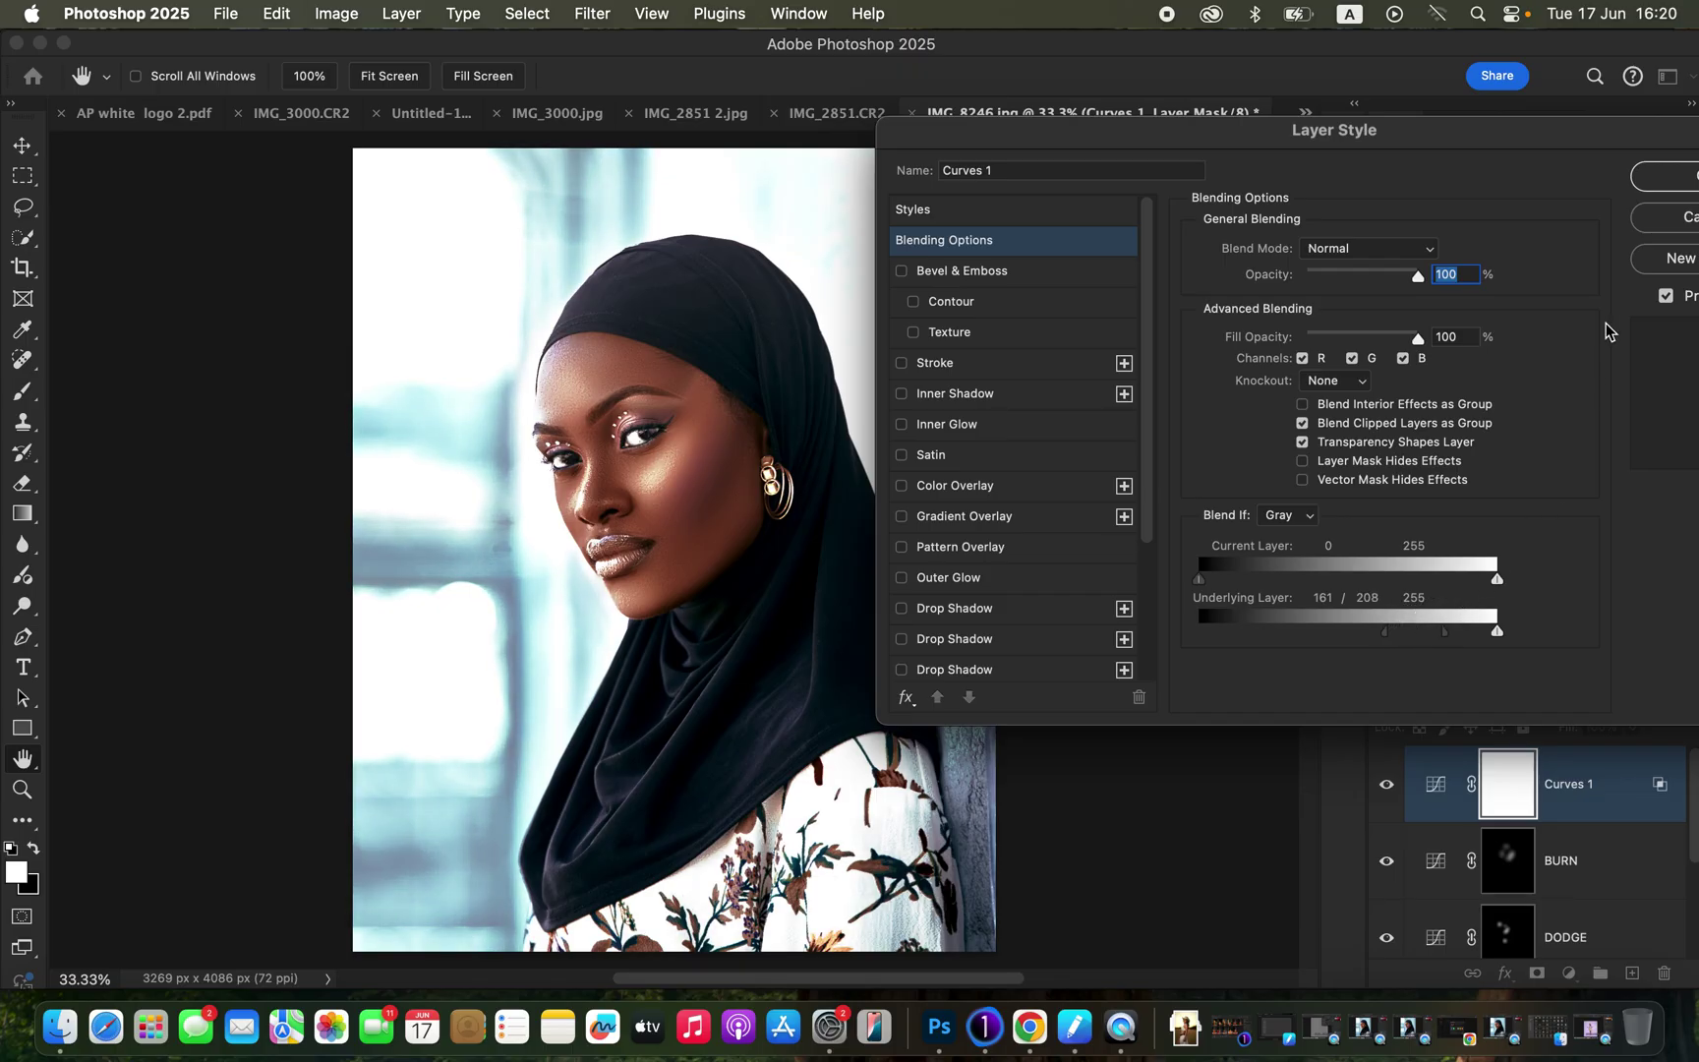
pyautogui.click(1672, 179)
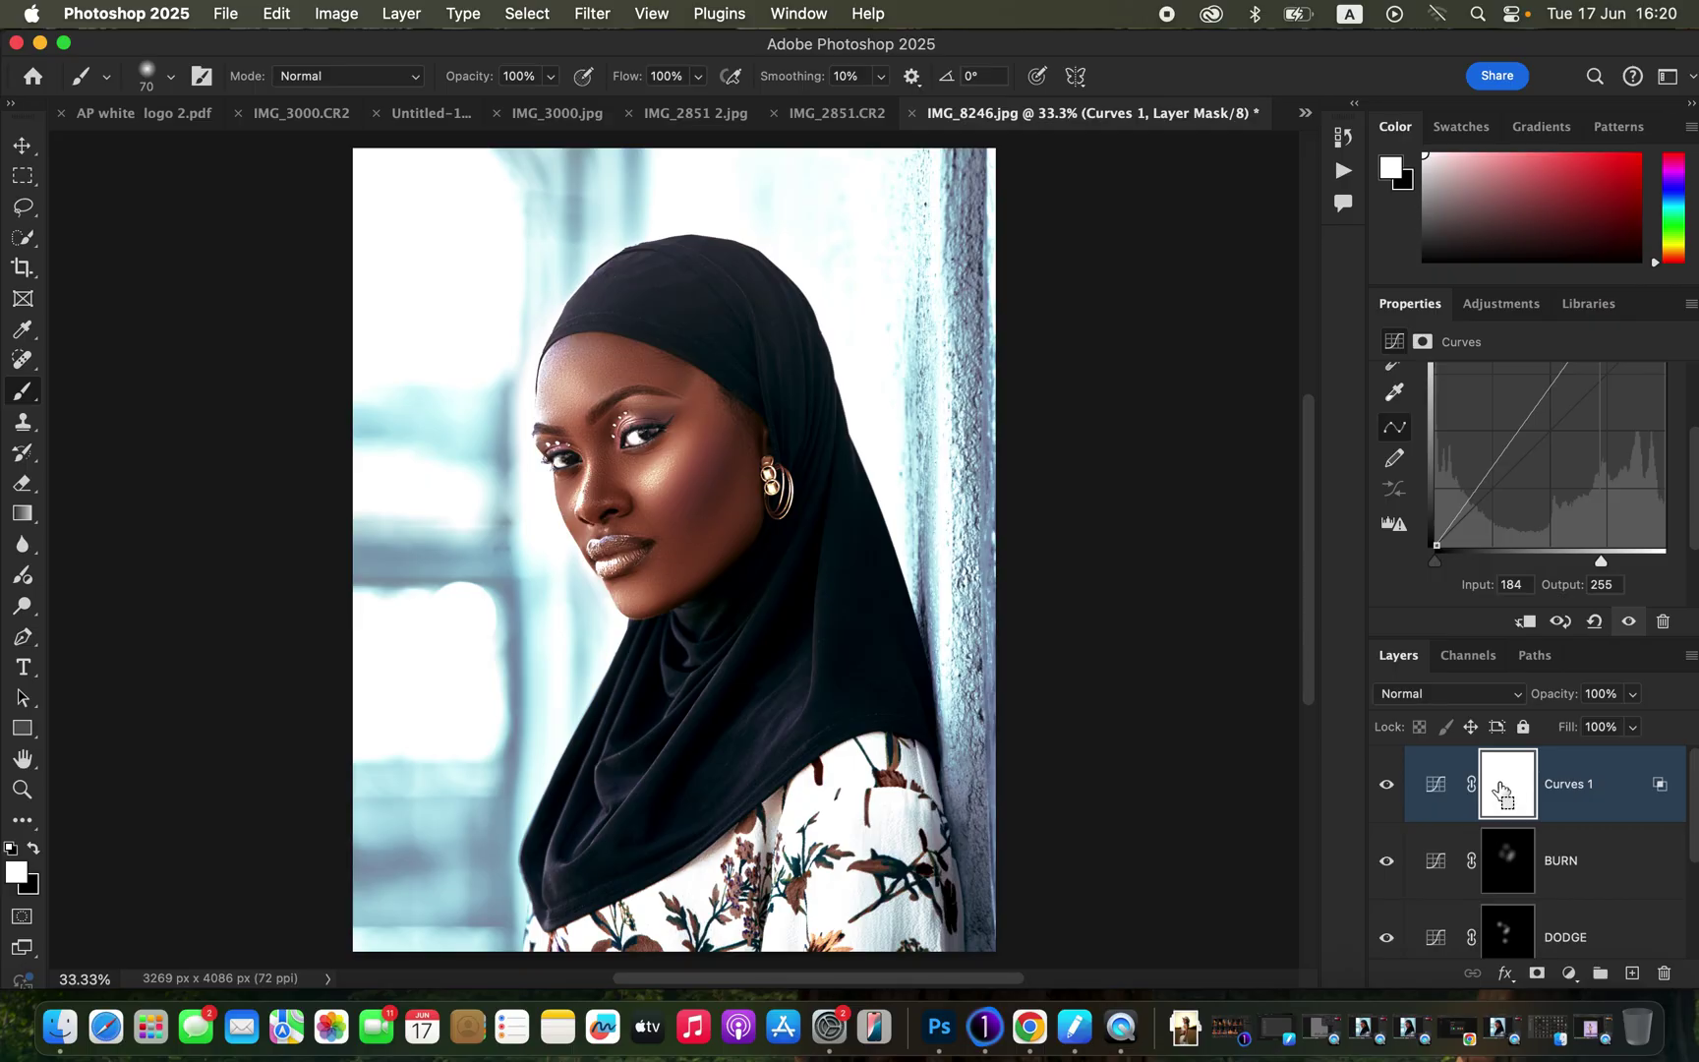
# Invert the Curves 1 mask to black and paint the brightening back onto the cheeks and forehead
pyautogui.press('super+i')
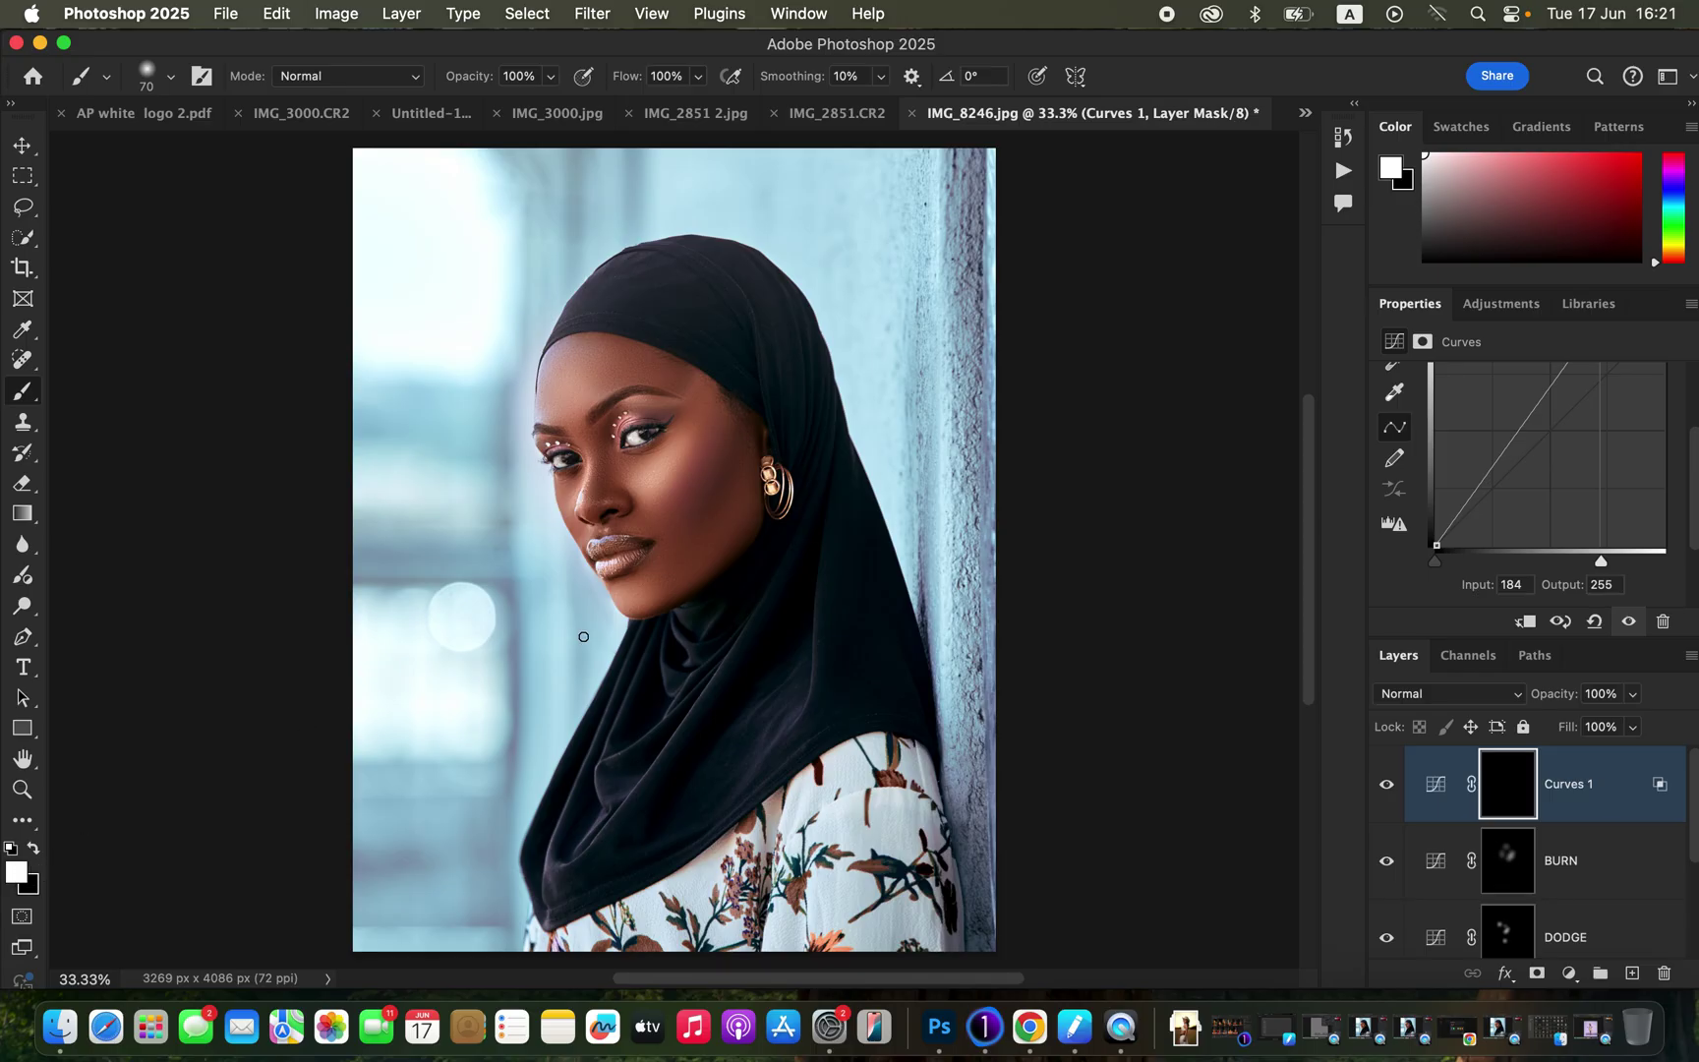
pyautogui.press(']')
pyautogui.press(']')
pyautogui.press(']')
pyautogui.press(']')
pyautogui.press(']')
pyautogui.press(']')
pyautogui.press(']')
pyautogui.press(']')
pyautogui.click(644, 480)
pyautogui.moveTo(644, 480); pyautogui.dragTo(665, 458)
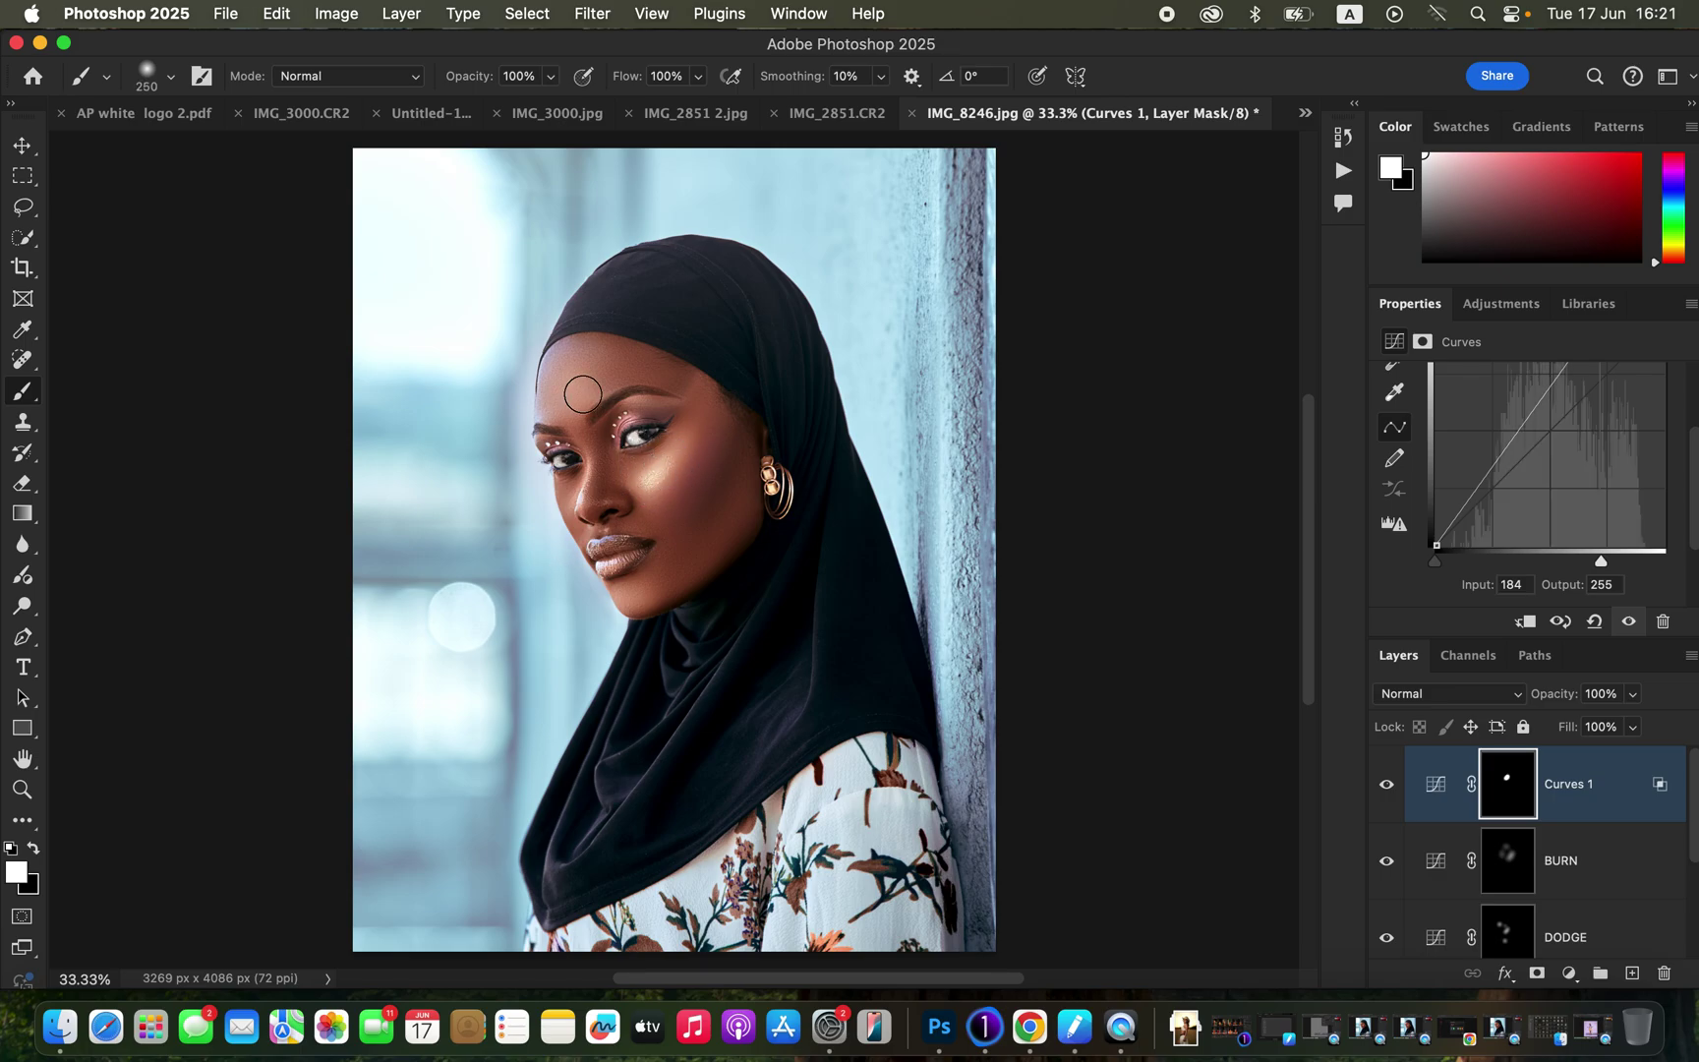
pyautogui.moveTo(571, 376); pyautogui.dragTo(570, 376)
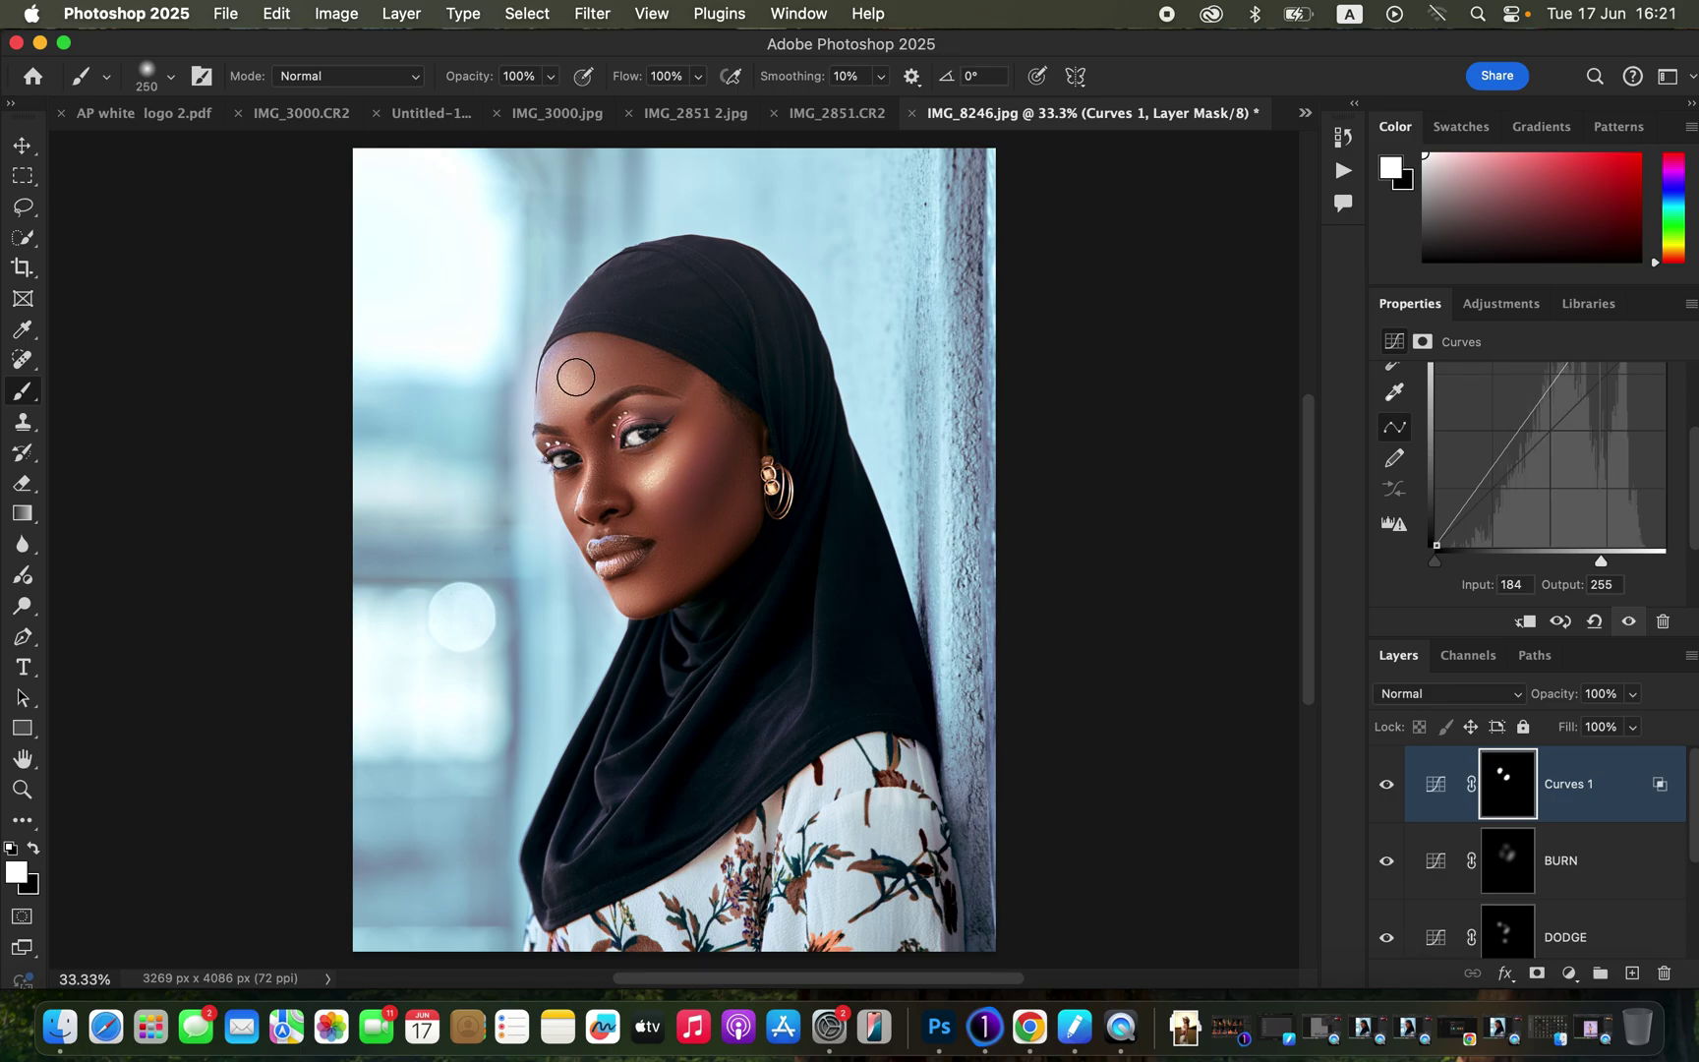
pyautogui.moveTo(641, 594); pyautogui.dragTo(642, 600)
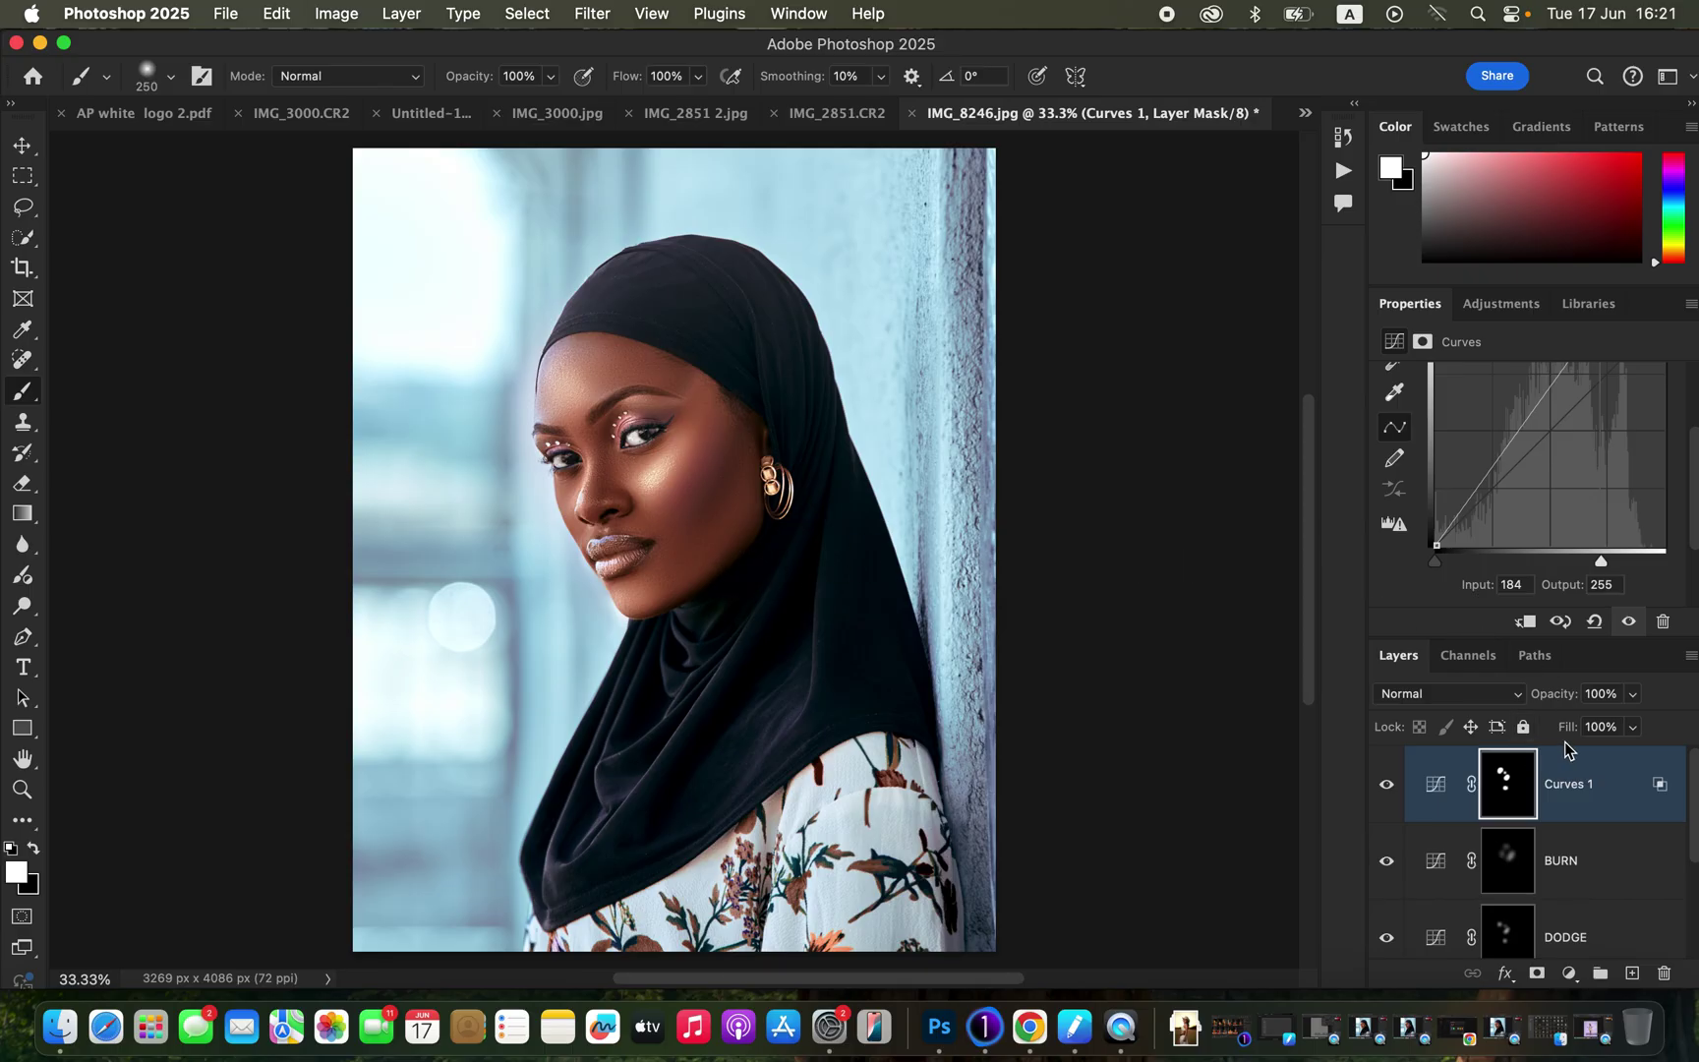
# Lower Curves 1 to 52% opacity and select the BURN layer
pyautogui.click(1636, 700)
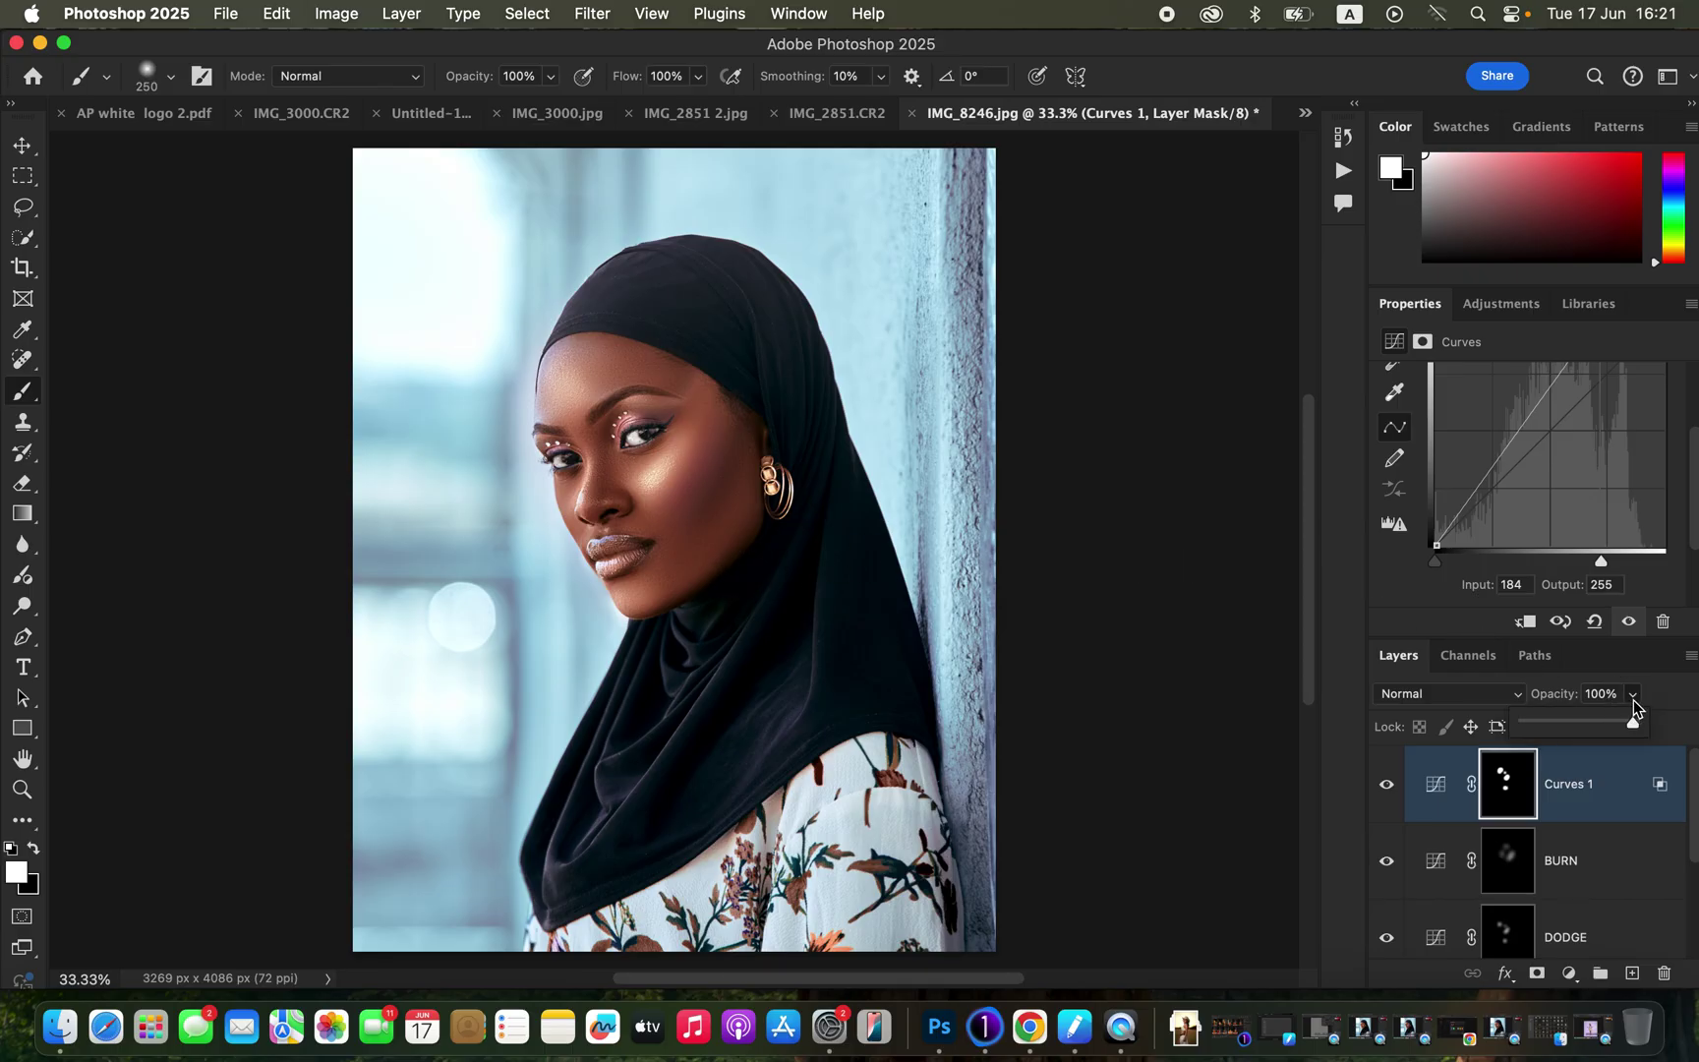
pyautogui.moveTo(1628, 728); pyautogui.dragTo(1590, 726)
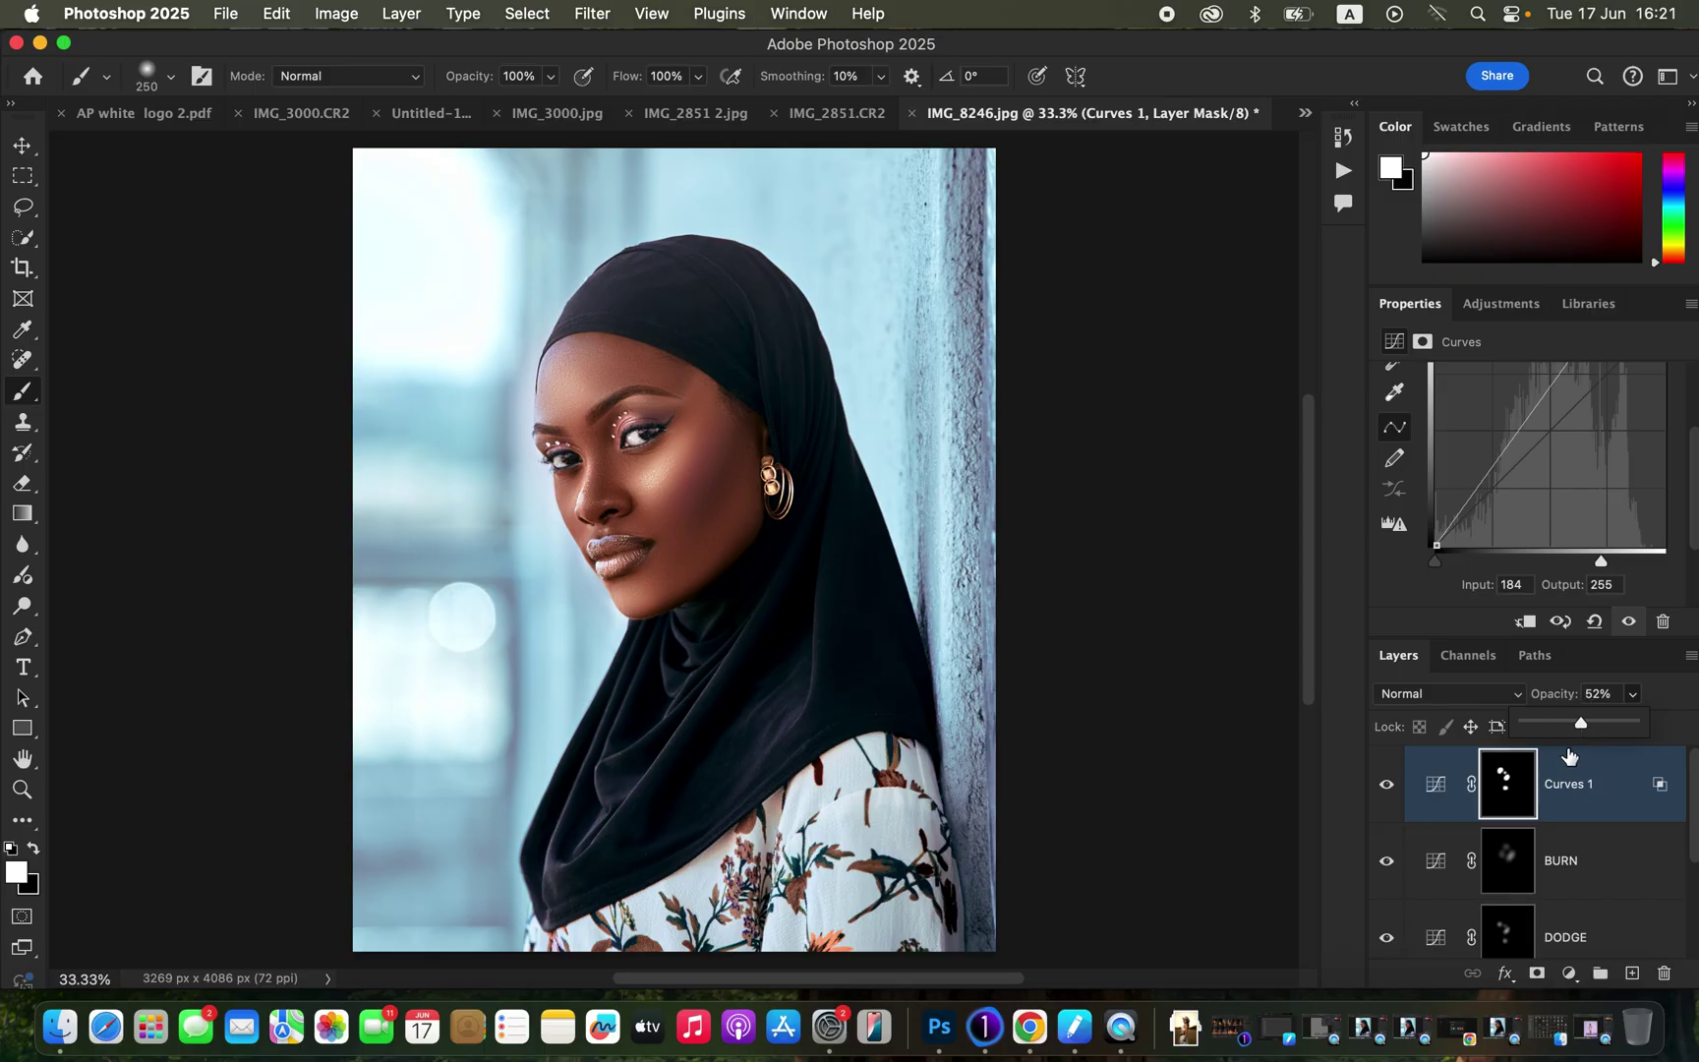
pyautogui.click(1624, 878)
pyautogui.scroll(-2, 1677, 841)
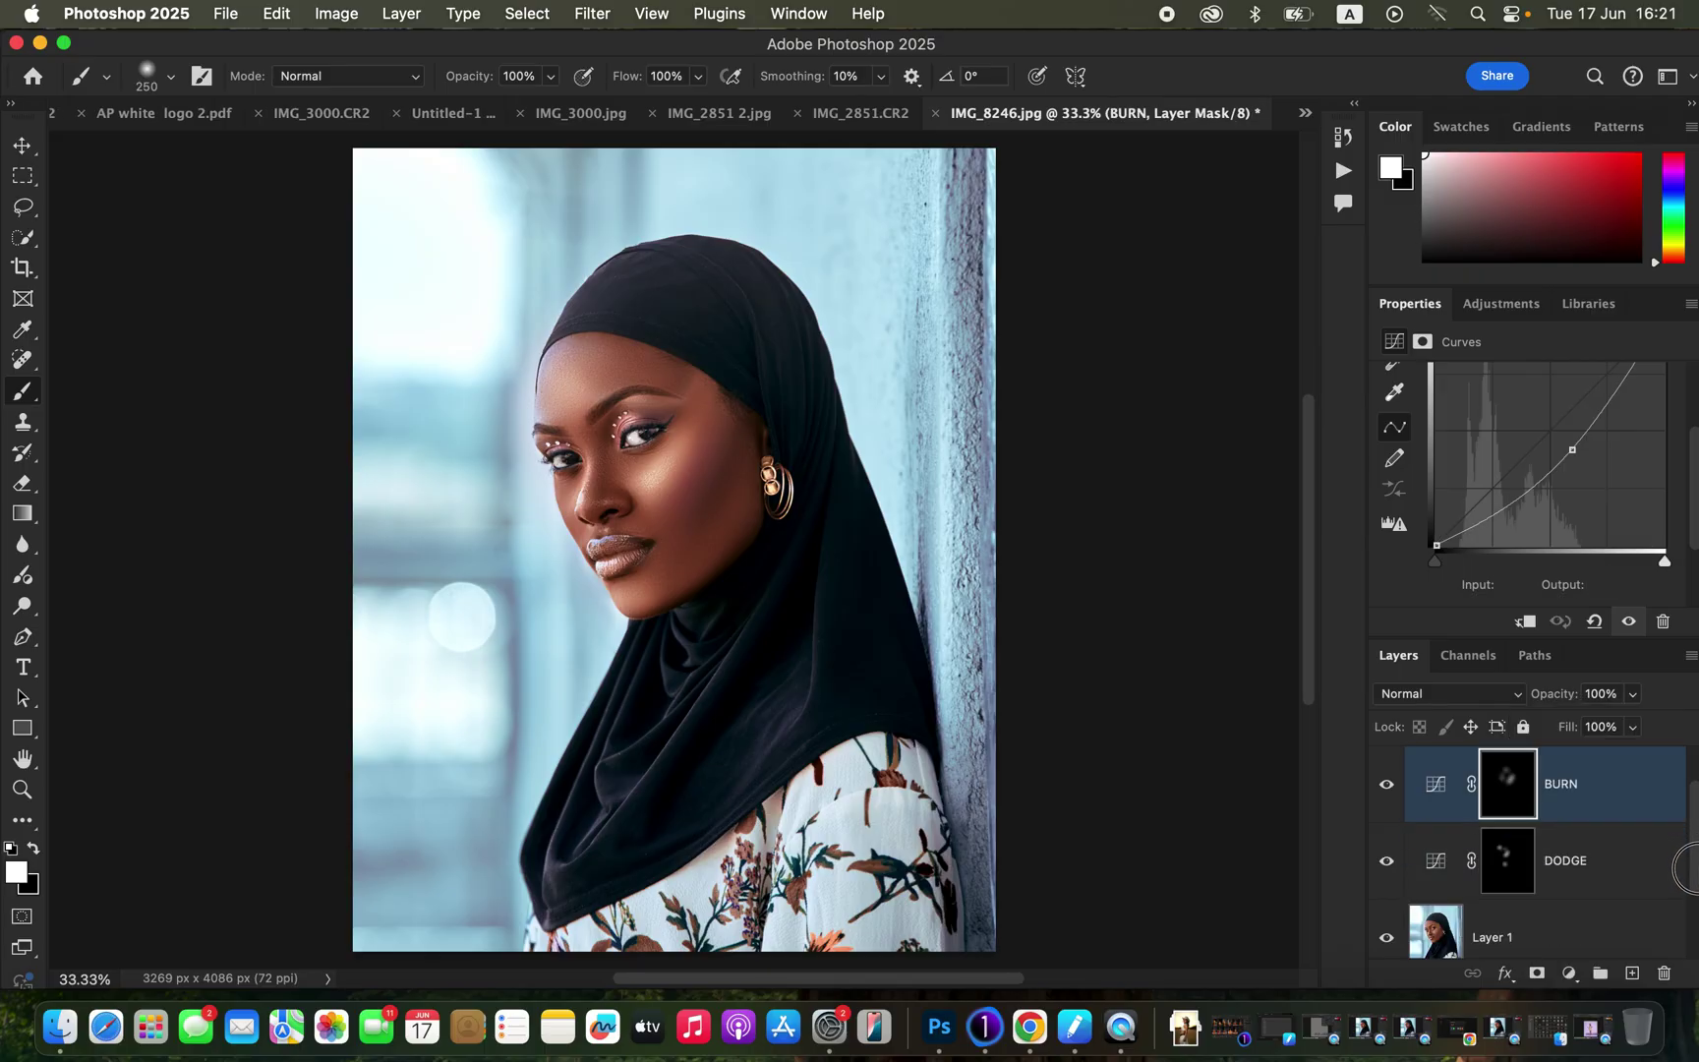
# Group the DODGE and BURN layers into Group 1 and toggle its visibility to compare before and after
pyautogui.keyDown('shift'); pyautogui.click(1639, 865); pyautogui.keyUp('shift')
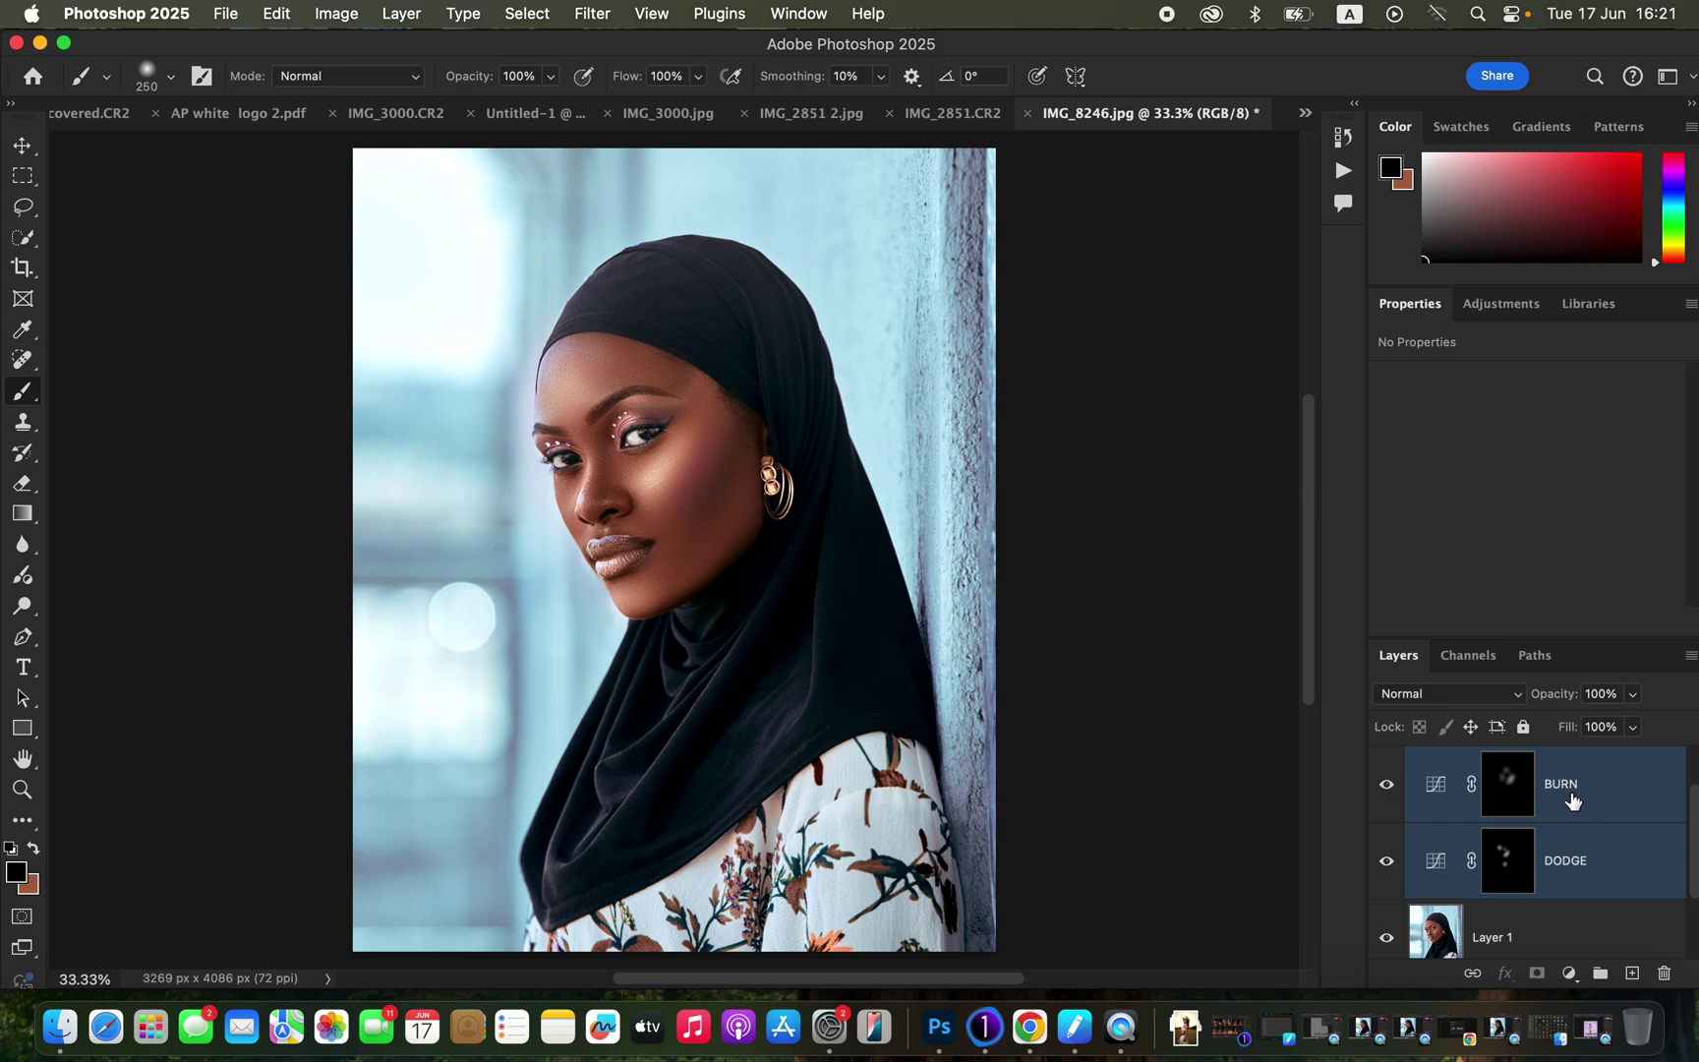
pyautogui.press('super+g')
pyautogui.click(1384, 797)
pyautogui.click(1386, 796)
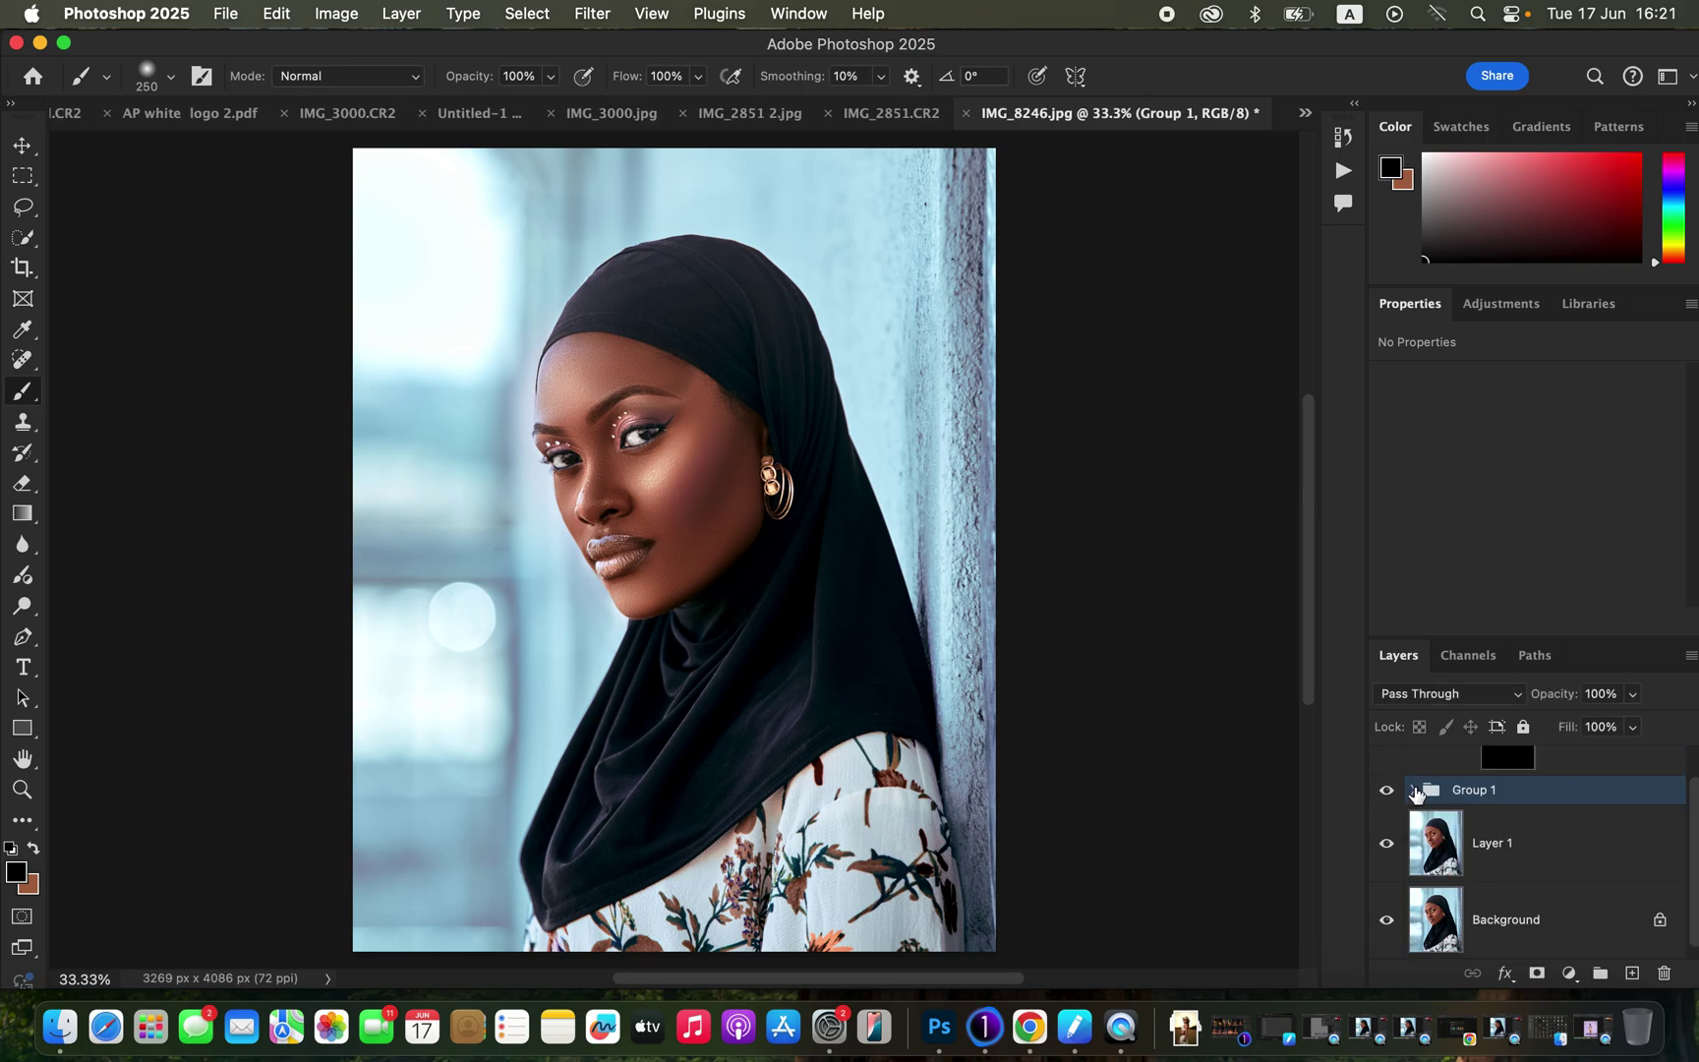
pyautogui.click(1387, 796)
pyautogui.click(1386, 796)
# Set Group 1 to 88% opacity, then view only the Background layer
pyautogui.click(1633, 694)
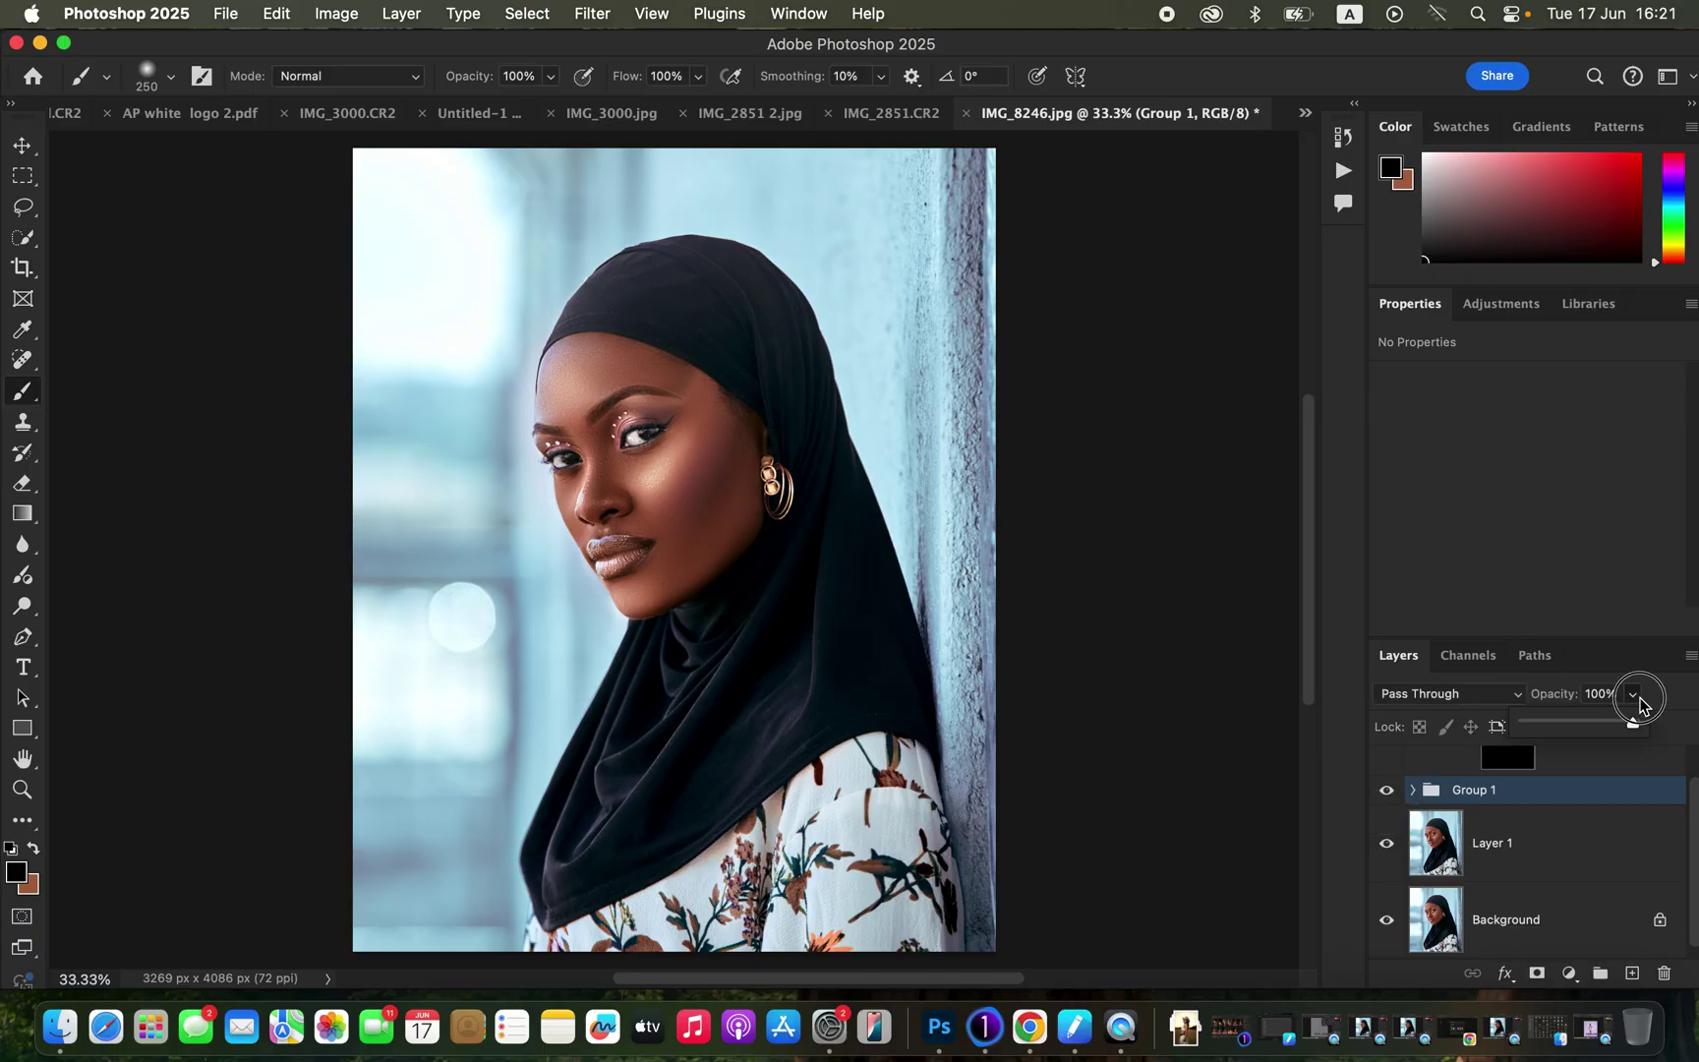
pyautogui.moveTo(1630, 725); pyautogui.dragTo(1617, 728)
pyautogui.moveTo(1621, 726); pyautogui.dragTo(1623, 726)
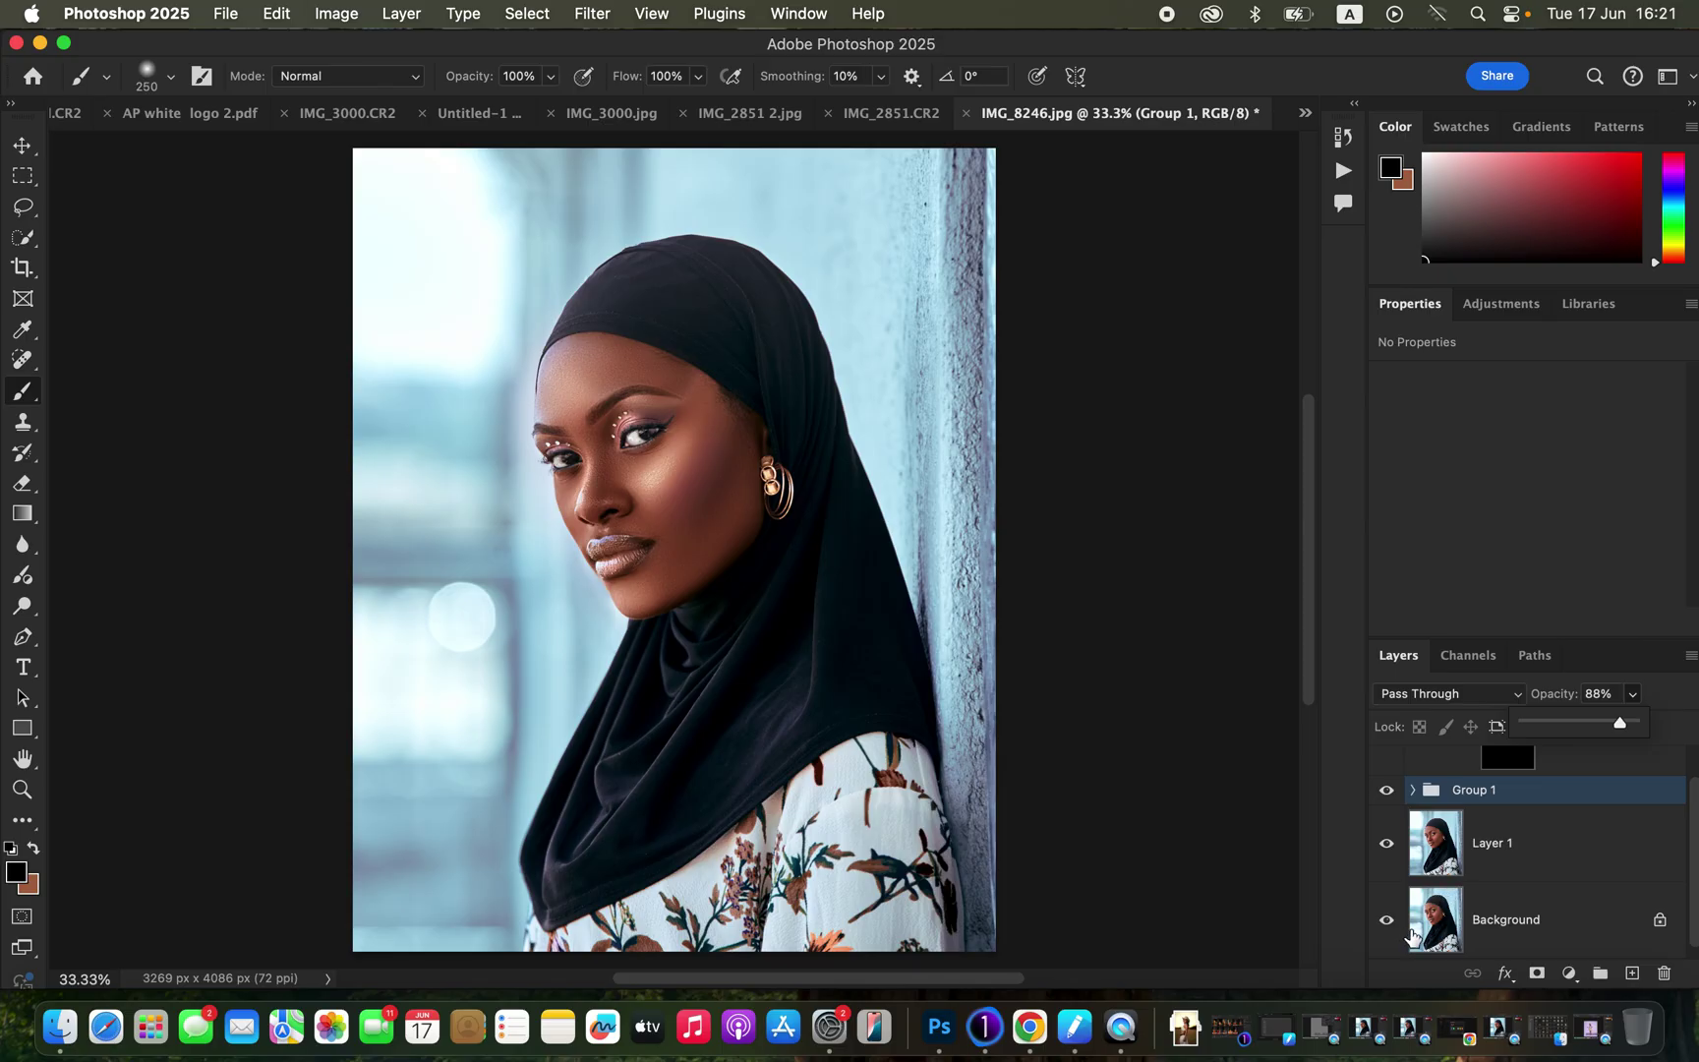
pyautogui.keyDown('alt'); pyautogui.click(1387, 920); pyautogui.keyUp('alt')
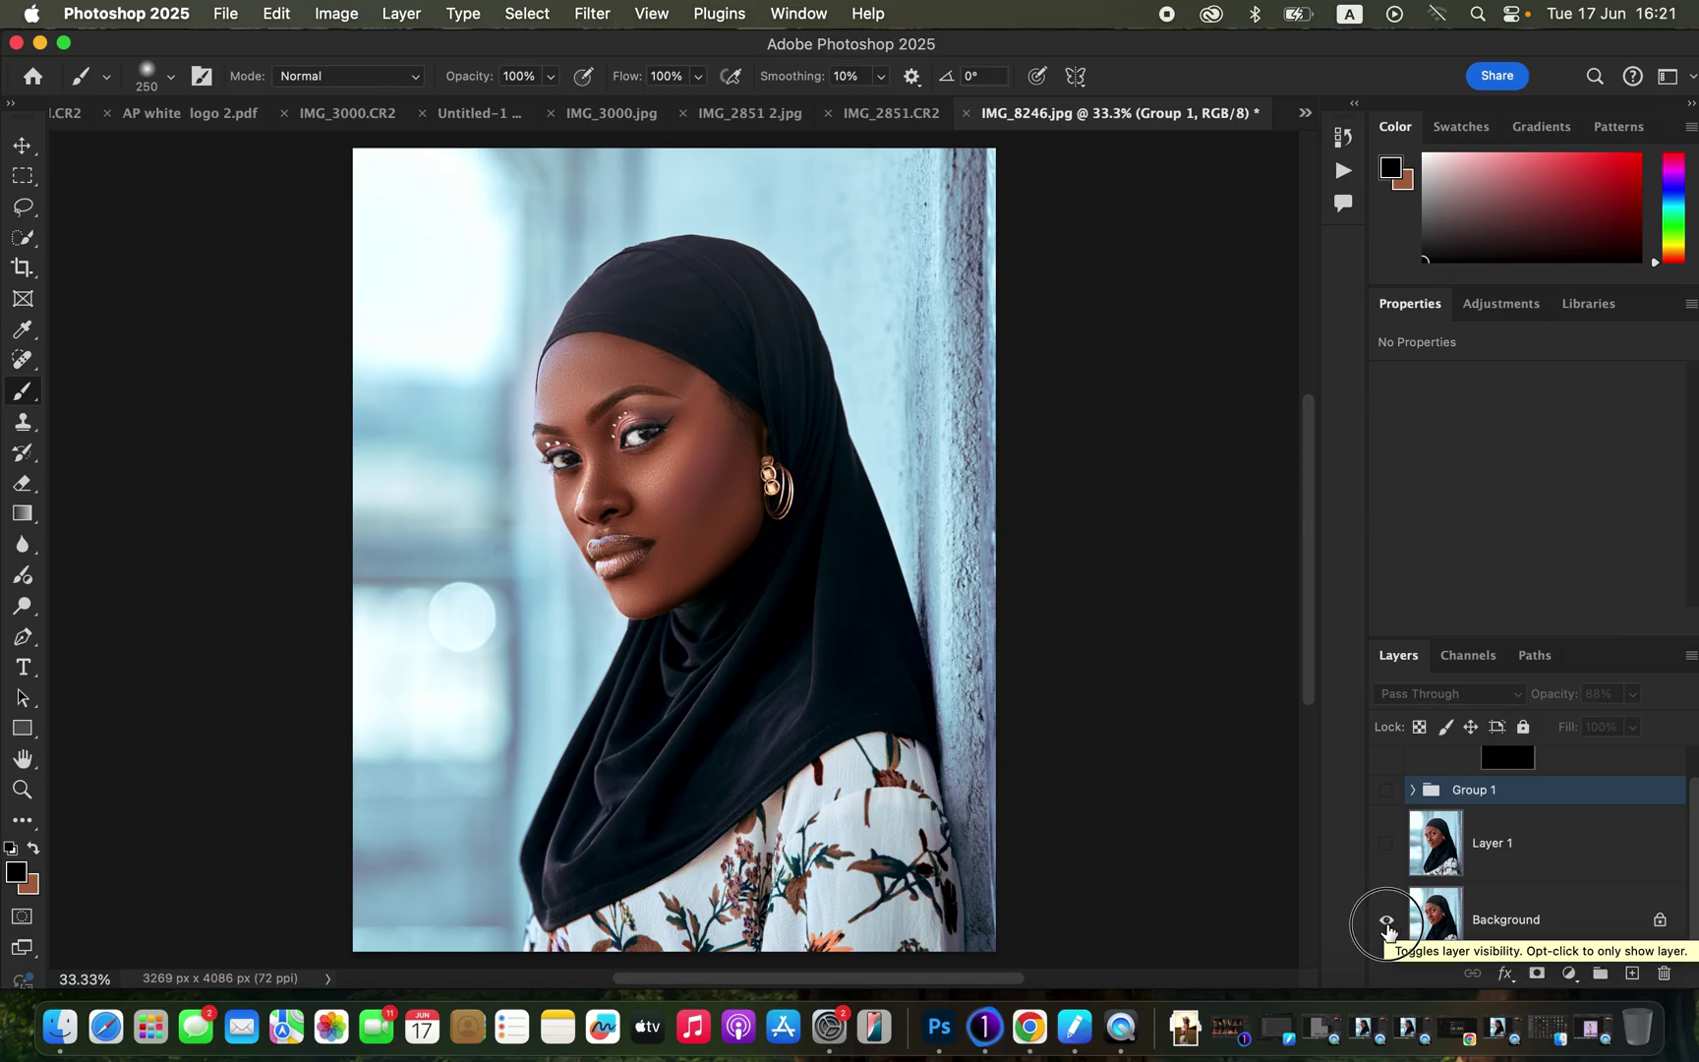
pyautogui.keyDown('alt'); pyautogui.click(1387, 925); pyautogui.keyUp('alt')
pyautogui.keyDown('alt'); pyautogui.click(1386, 929); pyautogui.keyUp('alt')
pyautogui.keyDown('alt'); pyautogui.click(1387, 929); pyautogui.keyUp('alt')
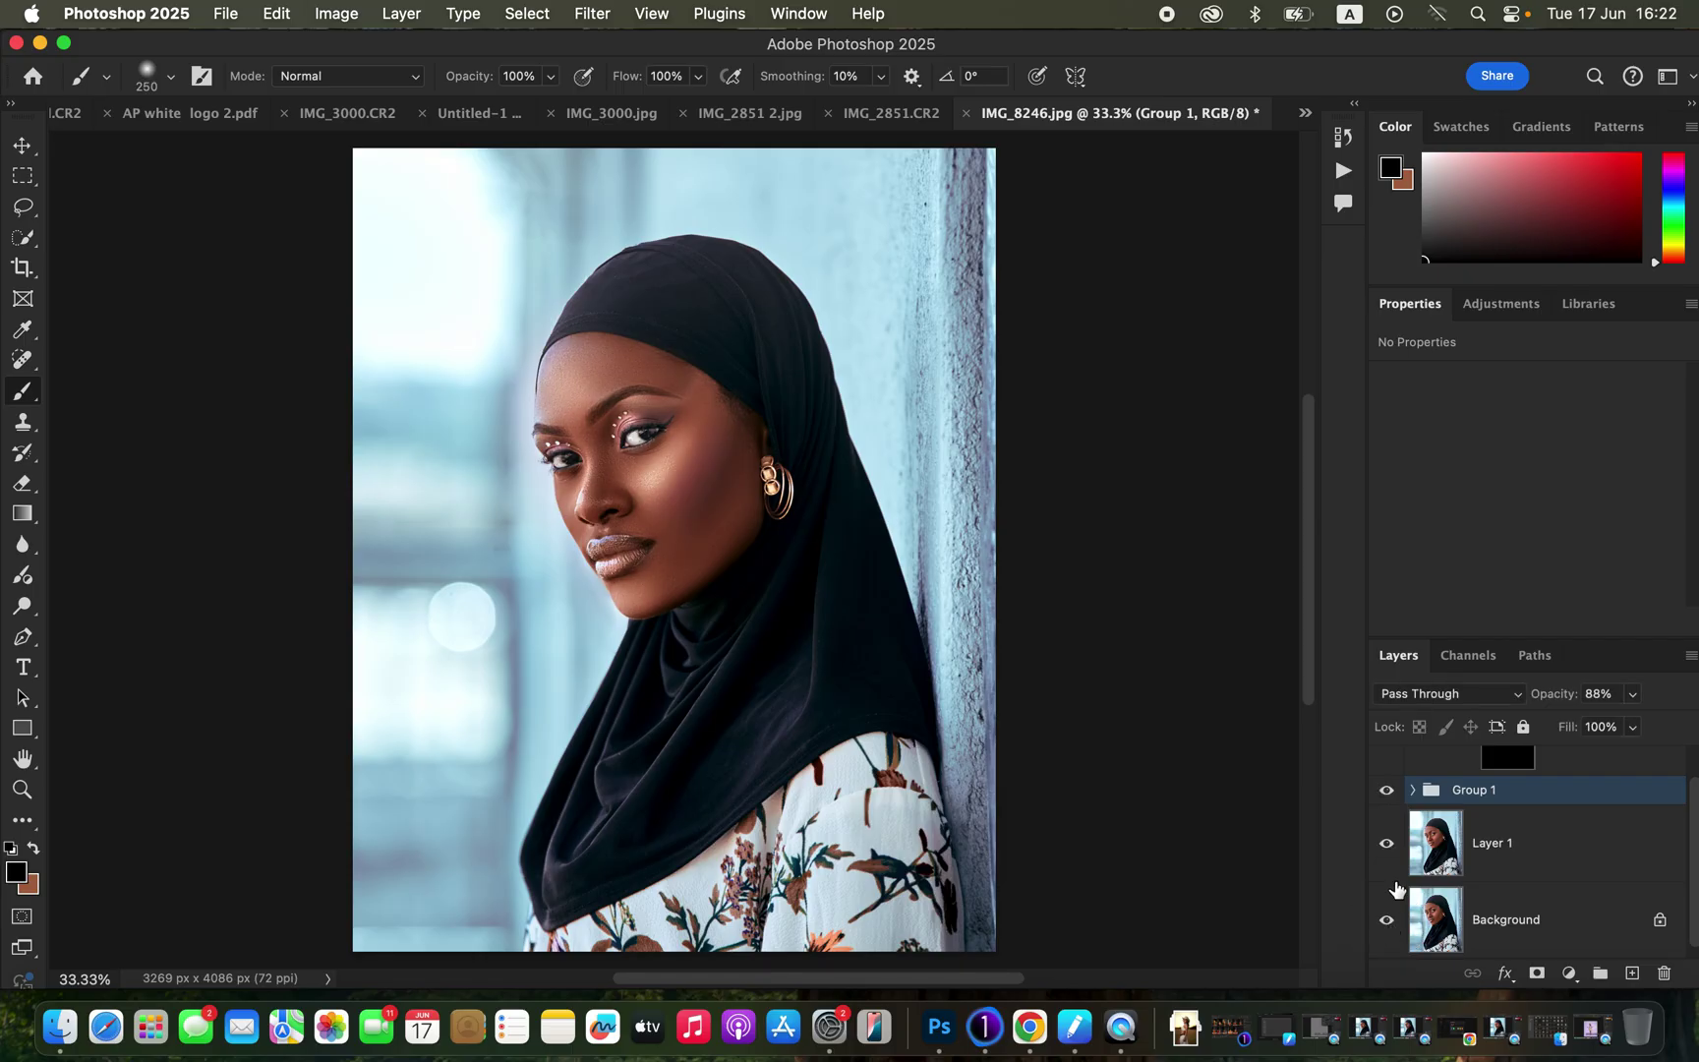